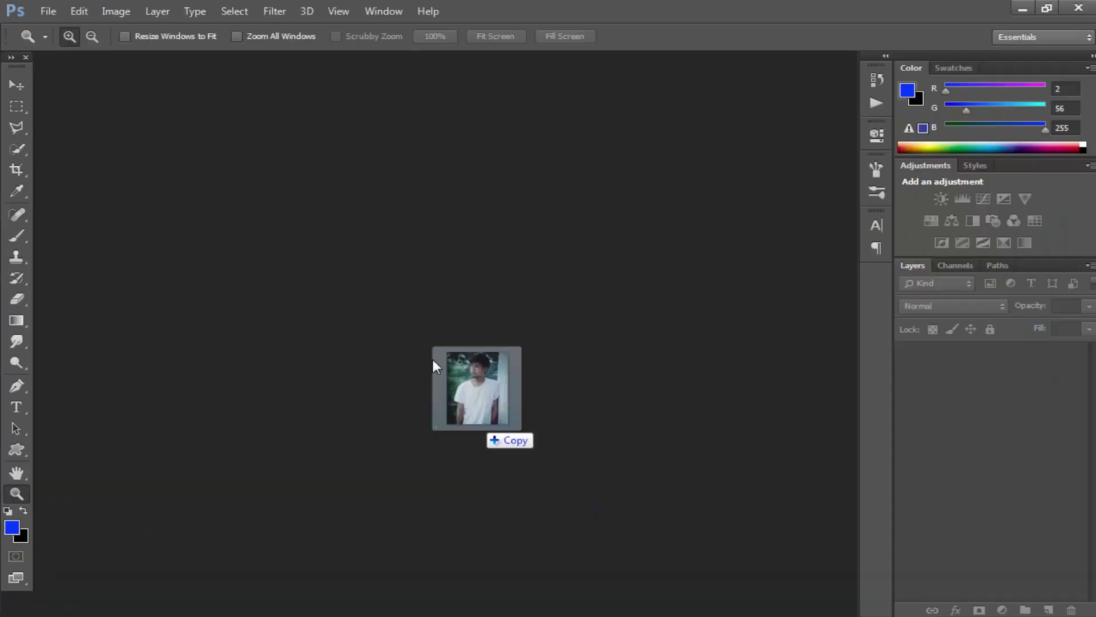
Step: Drag PSX_20180928_104158.jpg from Explorer into Photoshop and zoom toward the man's face
left_click_drag(306, 441, 431, 356)
left_click(393, 266)
Step: Zoom in to 300% on the man's arm and the white T-shirt edge
left_click(298, 538, "alt")
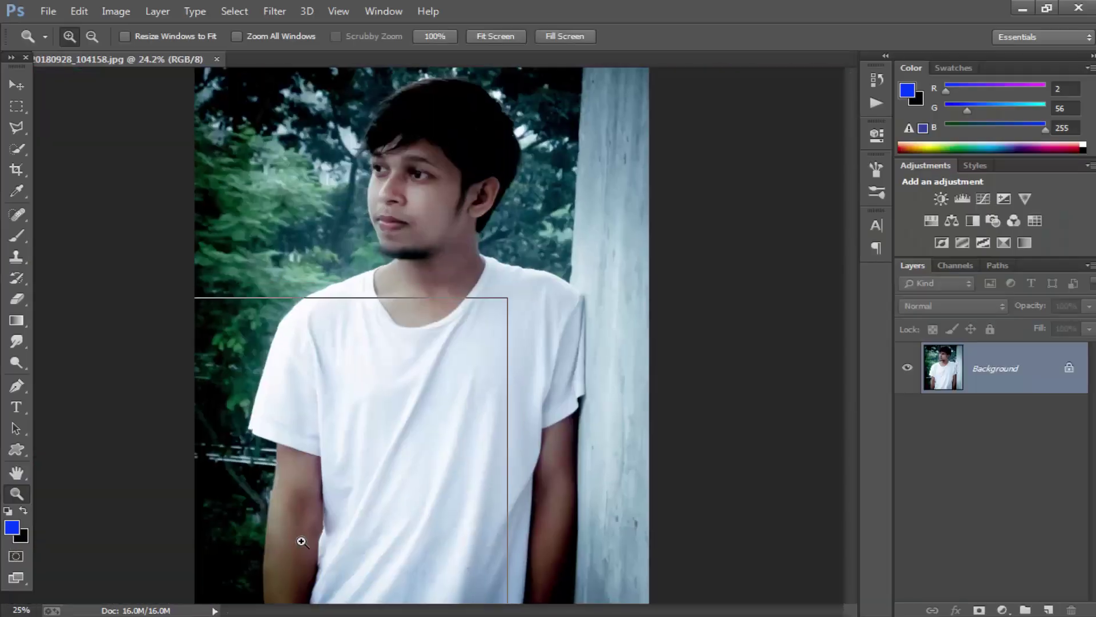
left_click(286, 411)
left_click(206, 450)
left_click(194, 426)
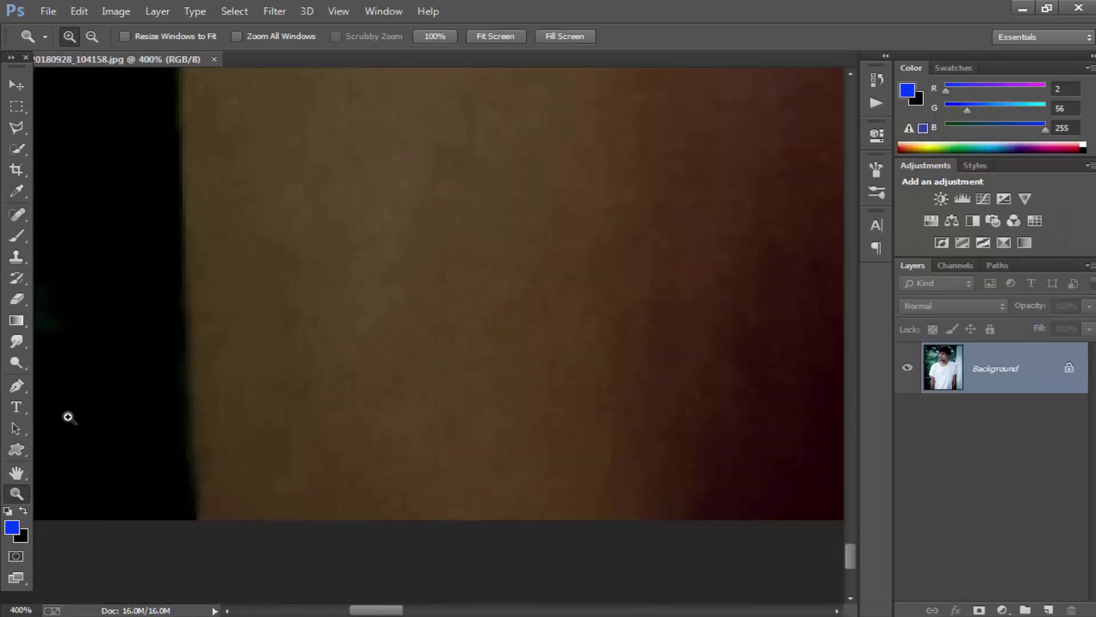
left_click(69, 416)
Step: Trace the arm's outer edge with Pen-tool anchor points in Path mode
left_click(16, 386)
left_click(253, 477)
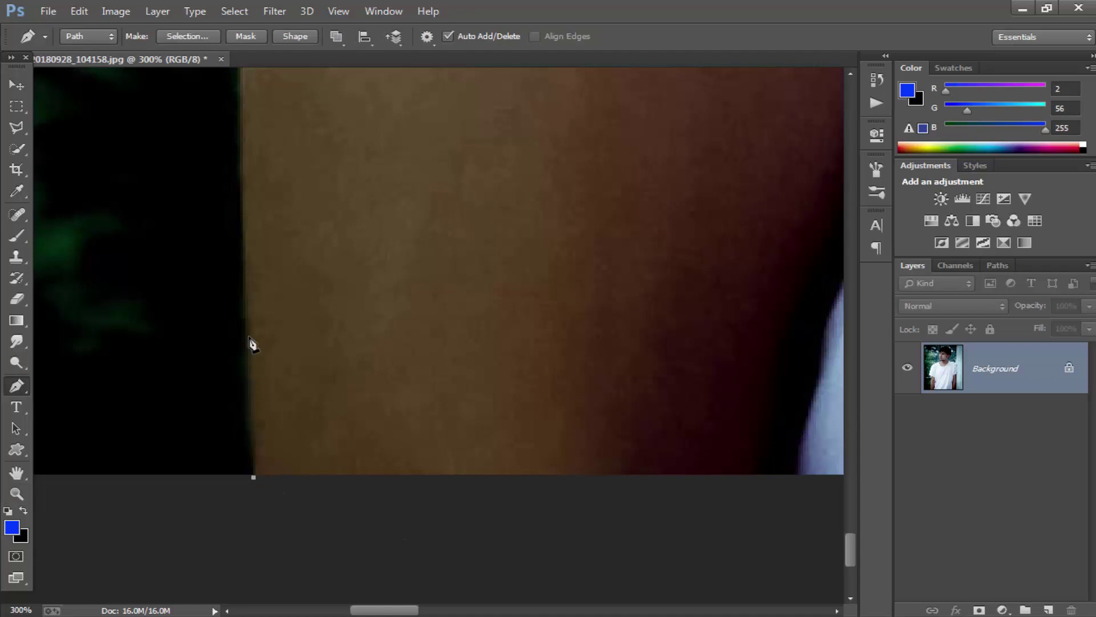
left_click(247, 218)
scroll(246, 180, "up", 5)
left_click(257, 183)
scroll(258, 174, "up", 3)
scroll(260, 171, "up", 3)
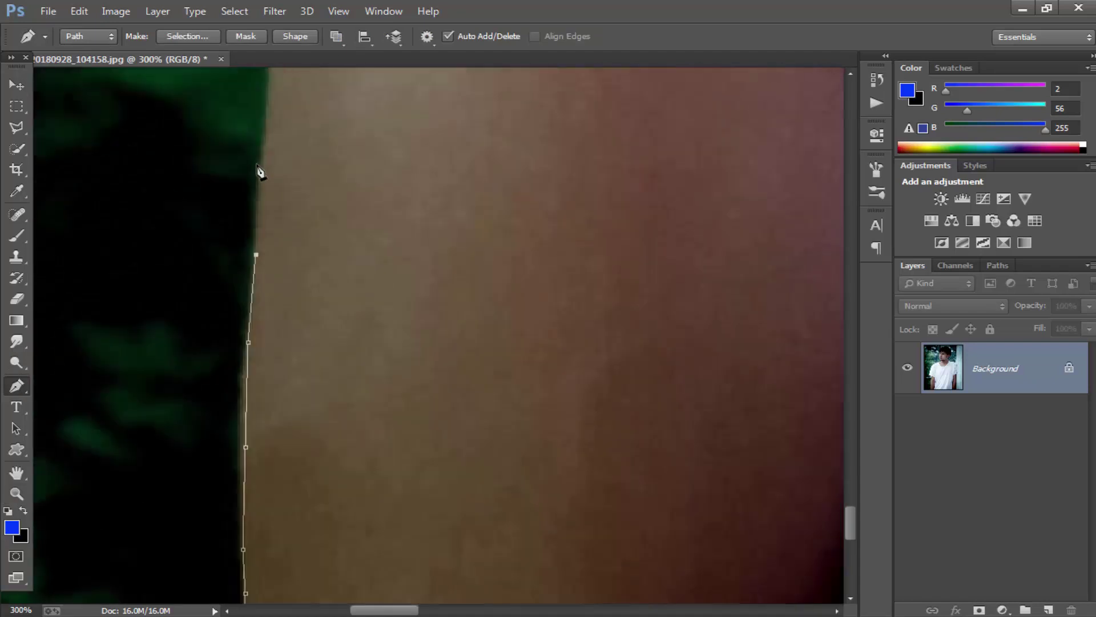
scroll(263, 160, "up", 4)
left_click(274, 152)
scroll(274, 152, "up", 5)
scroll(293, 160, "up", 3)
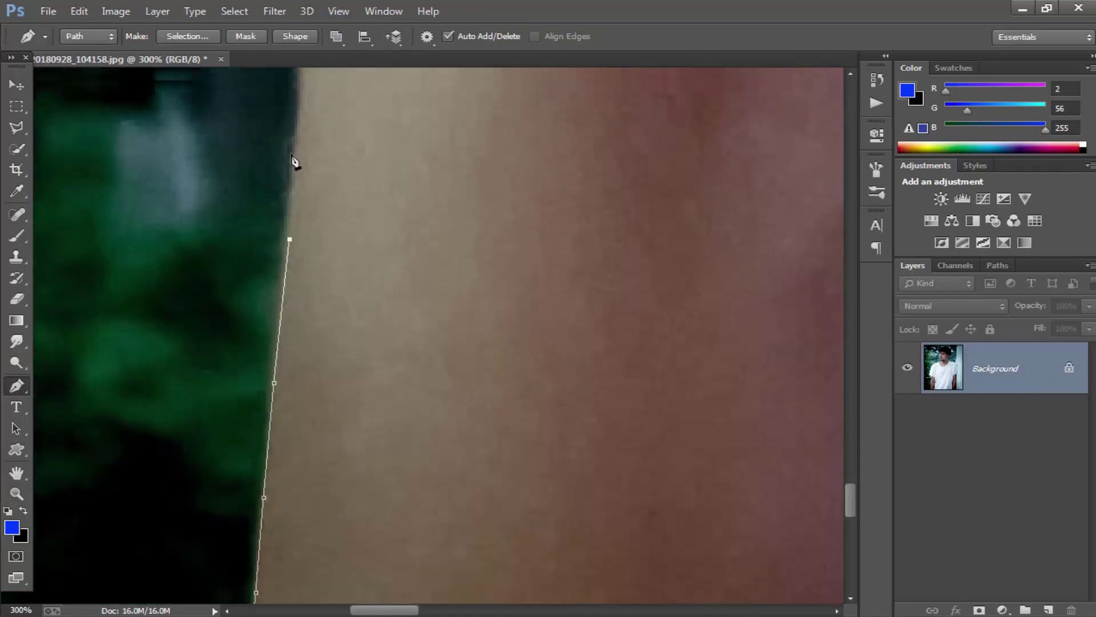
left_click(294, 151)
scroll(302, 160, "up", 3)
left_click(311, 154)
scroll(325, 154, "up", 3)
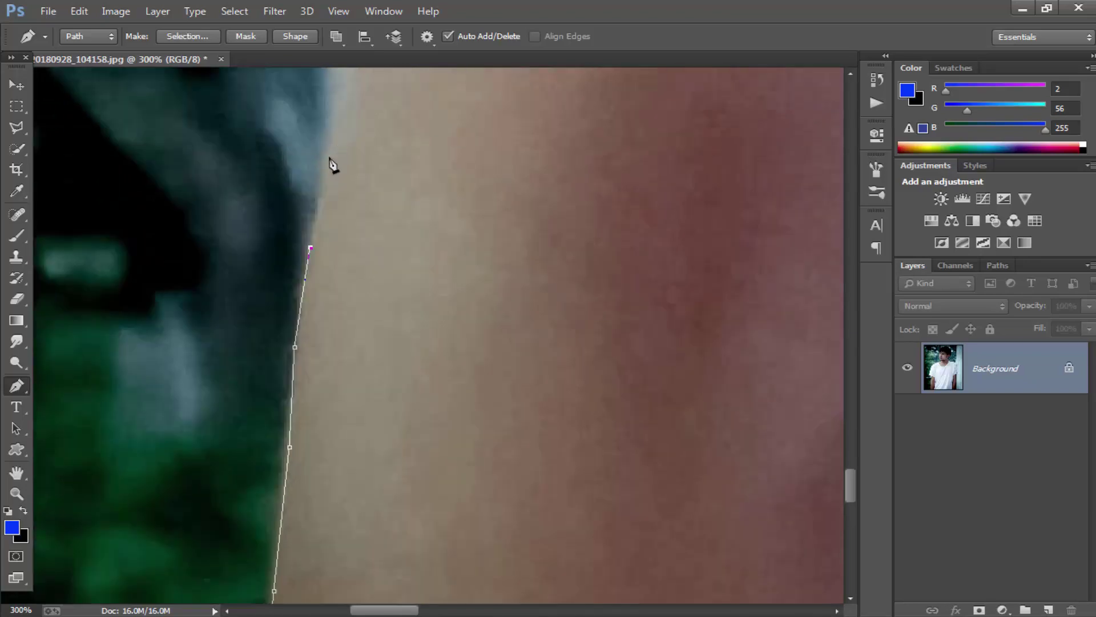
left_click(329, 158)
scroll(331, 166, "up", 3)
right_click(337, 174)
left_click(347, 175)
scroll(348, 177, "up", 3)
left_click(368, 192)
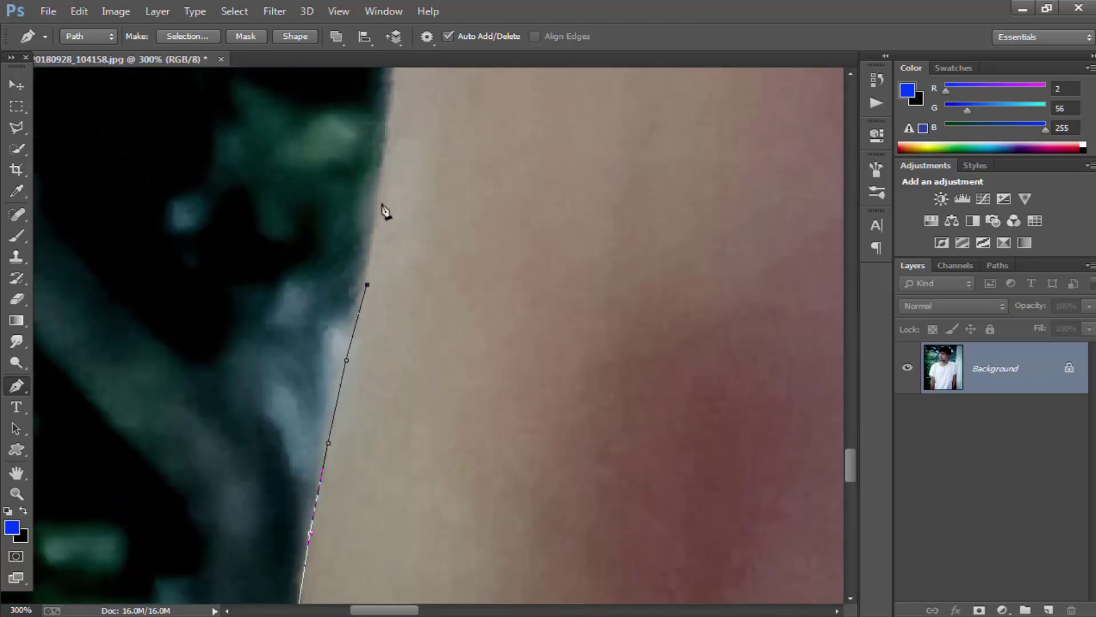
scroll(392, 184, "up", 2)
left_click(397, 188)
scroll(397, 189, "up", 3)
left_click(400, 183)
scroll(396, 166, "up", 1)
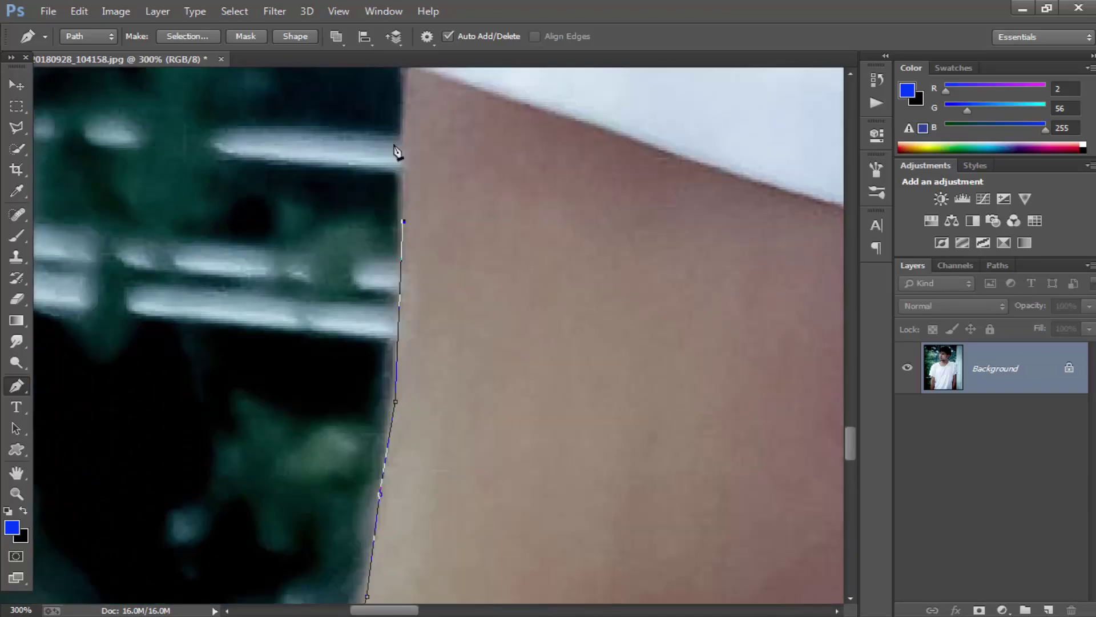
scroll(398, 152, "up", 1)
Step: Continue the path from the arm-sleeve junction along the sleeve edge to the shoulder
left_click(355, 126)
scroll(286, 171, "up", 1)
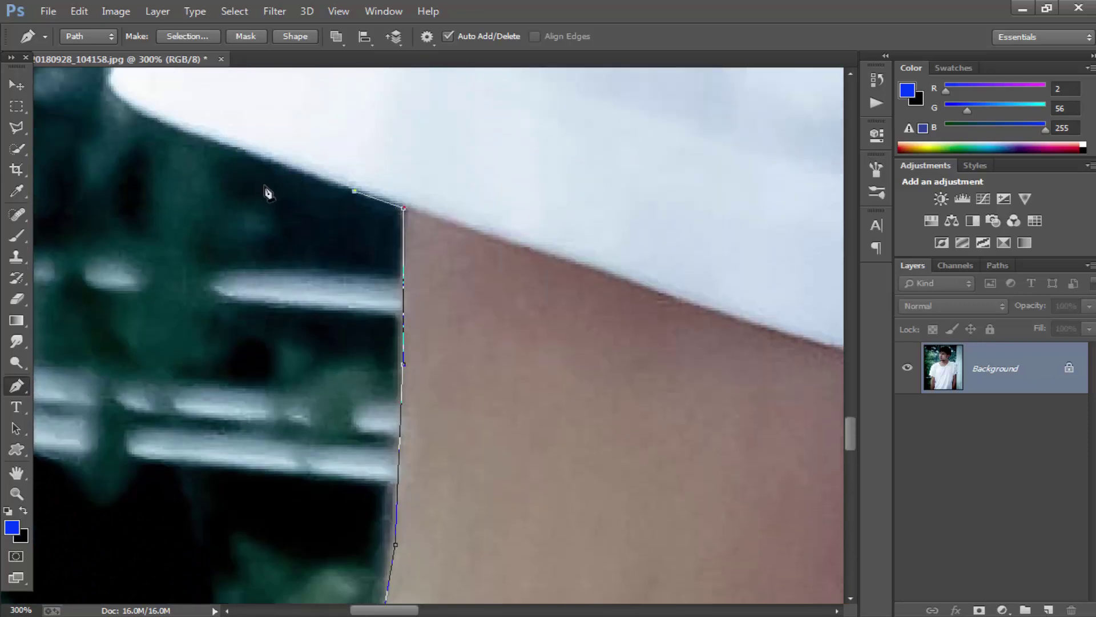
left_click(251, 154)
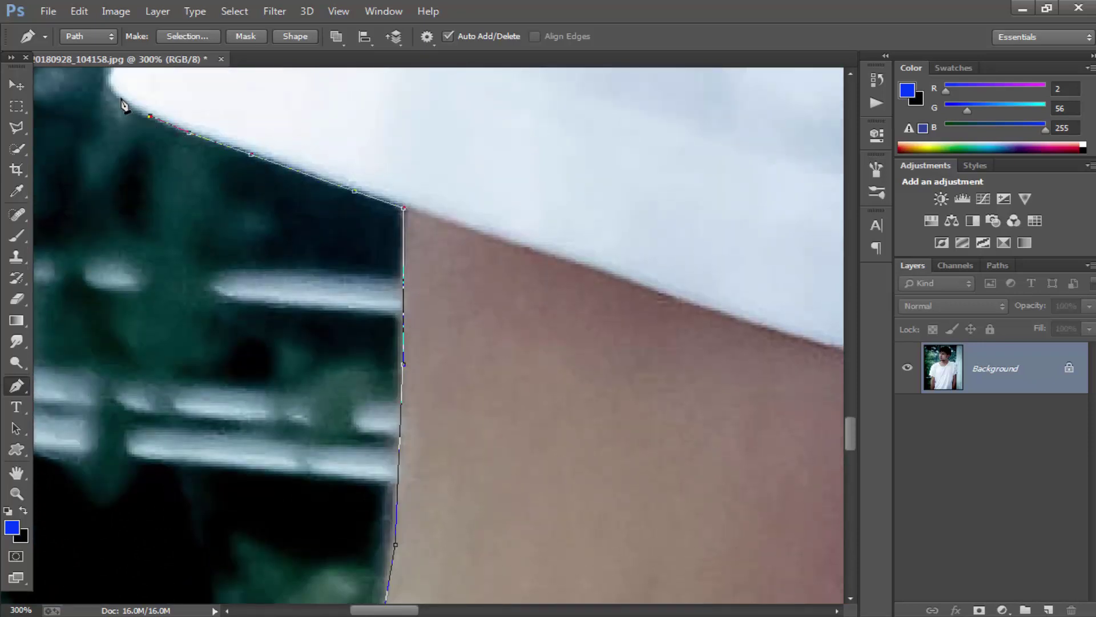
scroll(123, 105, "up", 2)
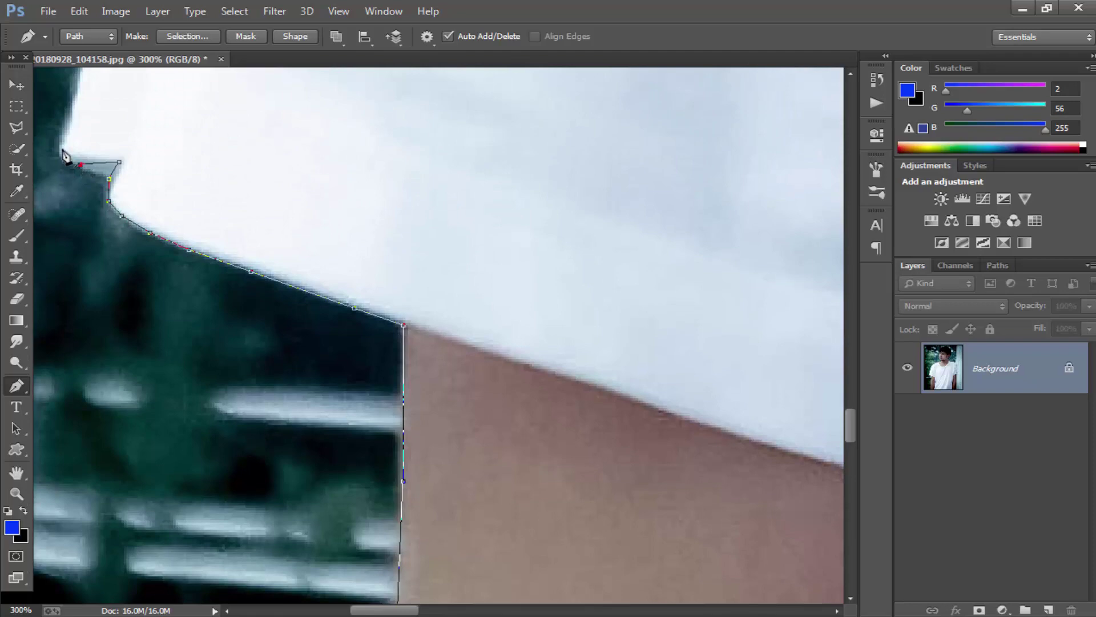
left_click(64, 130)
scroll(74, 137, "up", 2)
left_click(93, 134)
scroll(97, 143, "up", 1)
scroll(120, 137, "up", 1)
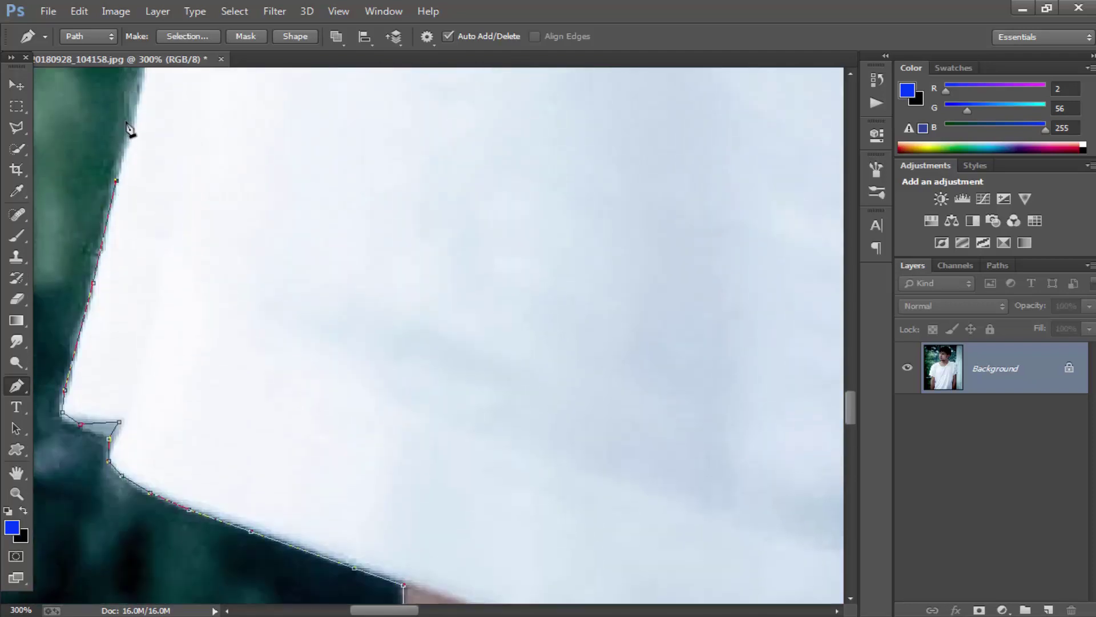
scroll(131, 132, "up", 2)
left_click(147, 152)
scroll(147, 151, "up", 2)
left_click(179, 146)
scroll(178, 147, "up", 2)
left_click(217, 151)
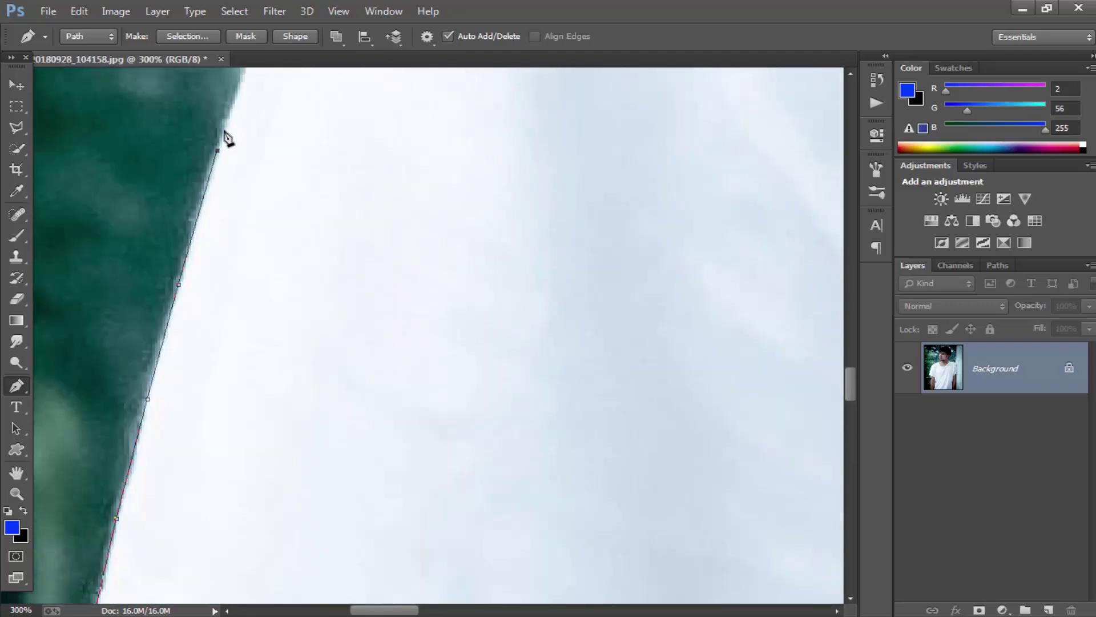
scroll(246, 142, "up", 2)
left_click(254, 144)
scroll(269, 143, "up", 2)
scroll(297, 134, "up", 2)
left_click(308, 131)
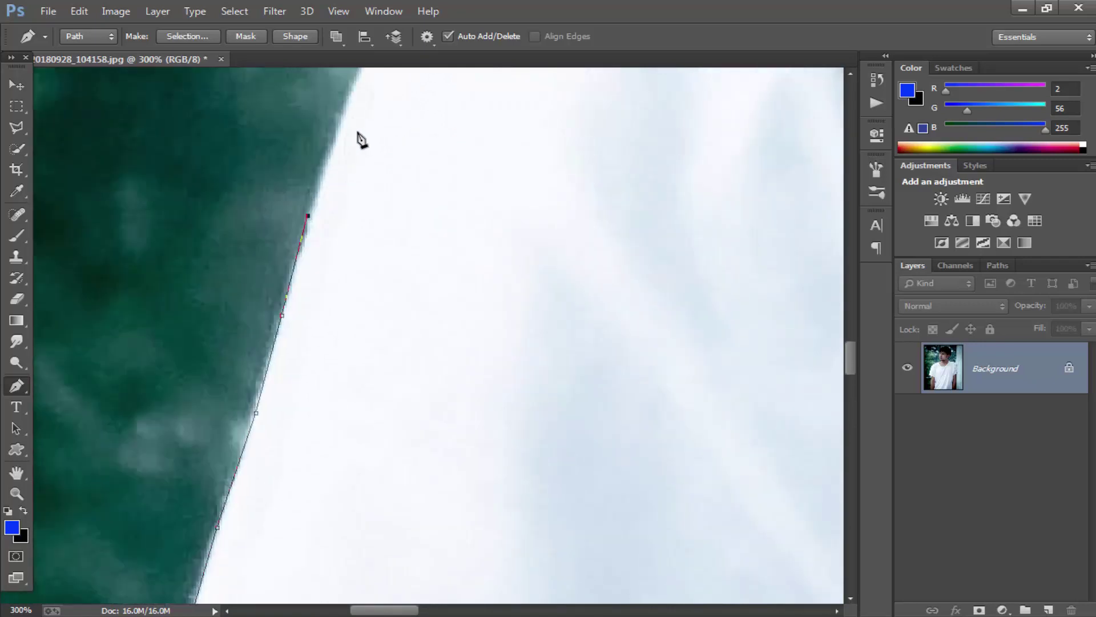
left_click(338, 113)
scroll(349, 108, "up", 1)
scroll(371, 91, "up", 1)
left_click(375, 137)
left_click(385, 108)
scroll(400, 114, "up", 2)
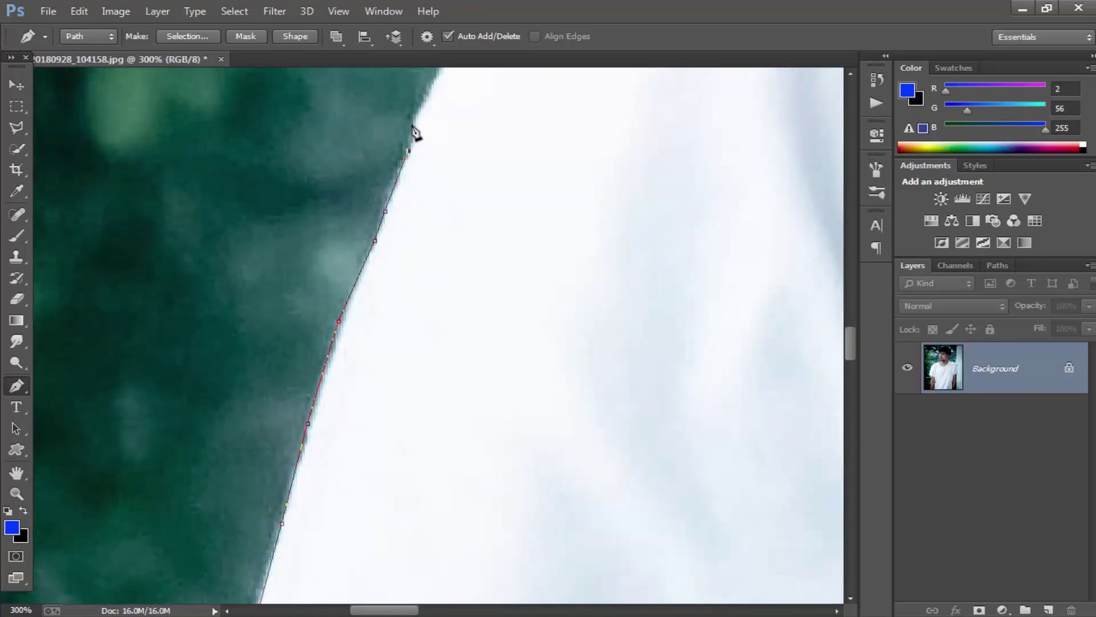
left_click(412, 125)
scroll(423, 112, "up", 2)
Step: Extend the path around the shoulder curve and across the shoulder toward the neck
left_click(465, 130)
left_click(496, 95)
scroll(503, 100, "up", 2)
left_click(550, 131)
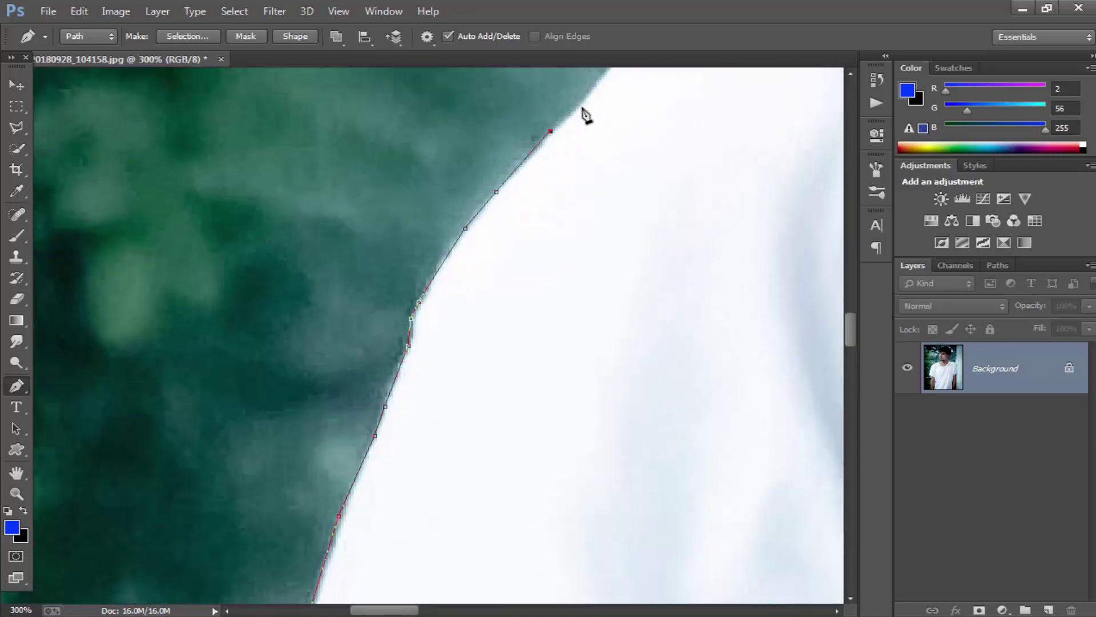
scroll(625, 114, "up", 2)
left_click(650, 145)
left_click(686, 119)
scroll(739, 181, "up", 1)
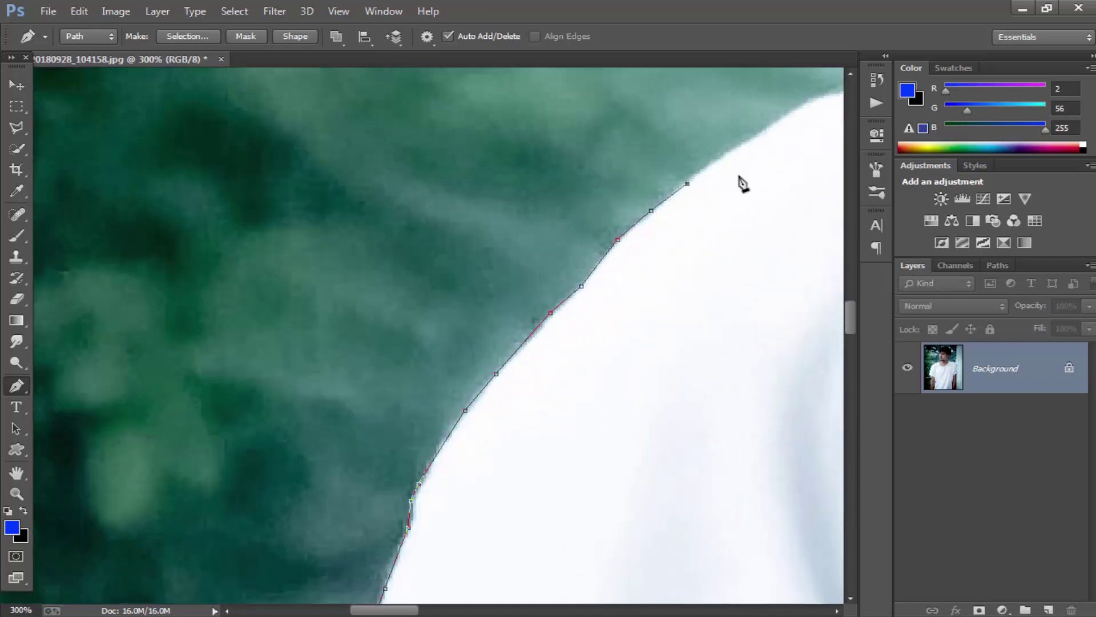
scroll(685, 215, "up", 1)
scroll(389, 198, "right", 6)
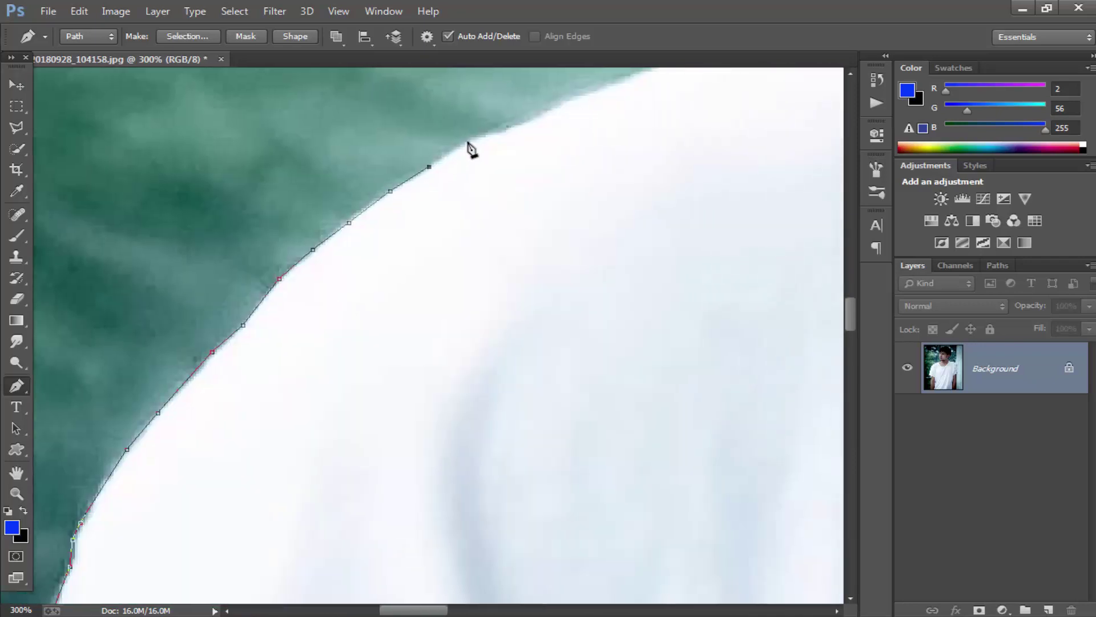
left_click(517, 125)
scroll(548, 137, "up", 1)
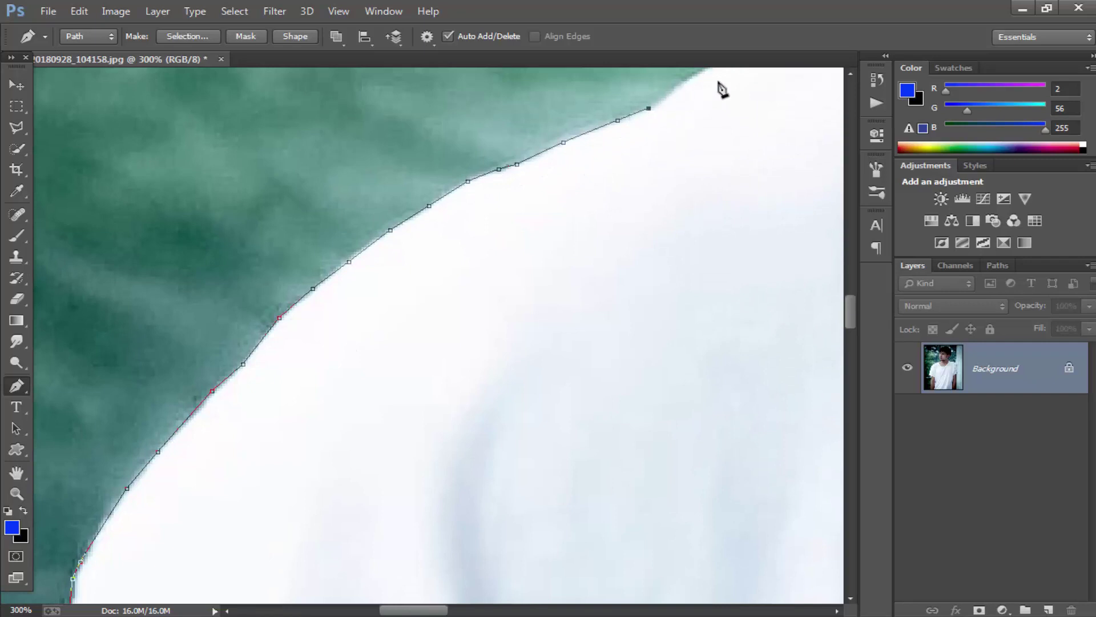
left_click(679, 83)
scroll(728, 143, "up", 2)
scroll(516, 215, "right", 6)
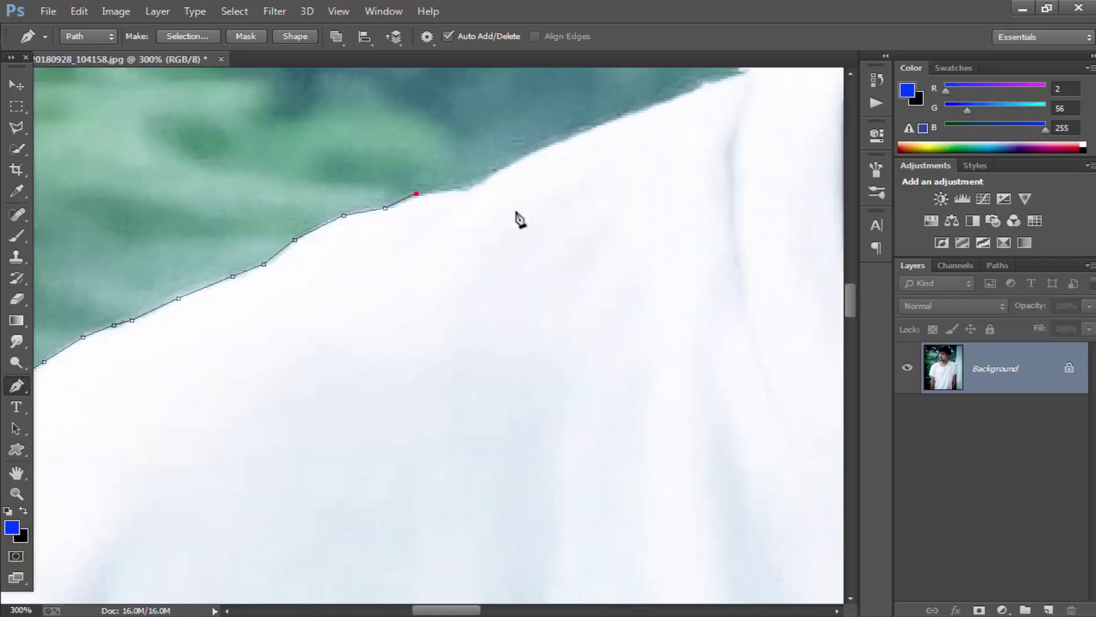
scroll(516, 215, "up", 2)
left_click(488, 216)
left_click(537, 188)
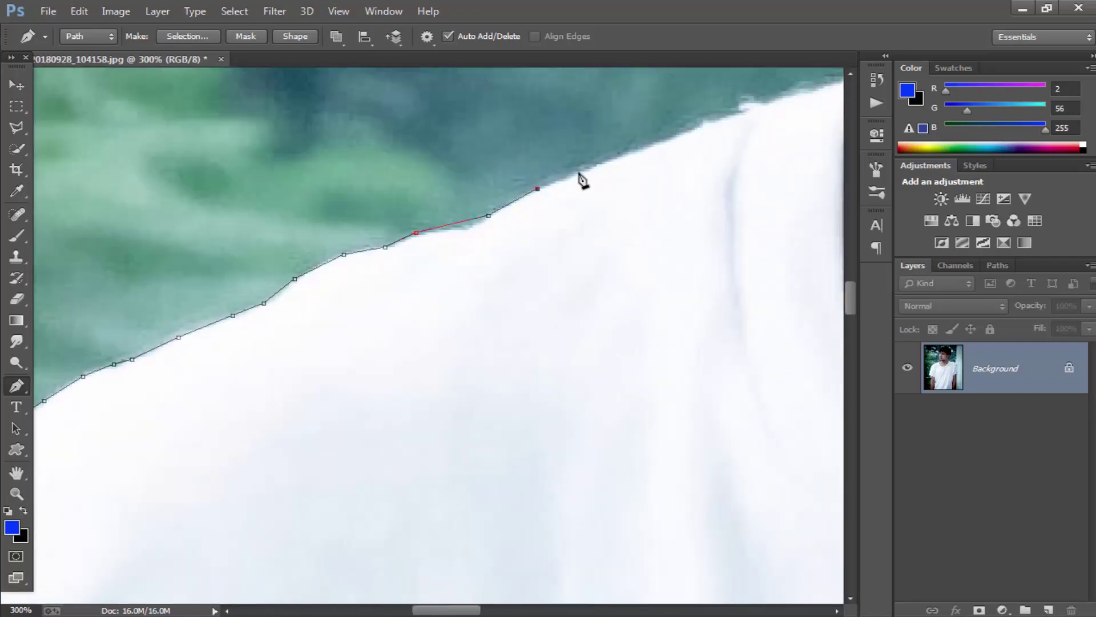
left_click(715, 122)
scroll(671, 386, "up", 1)
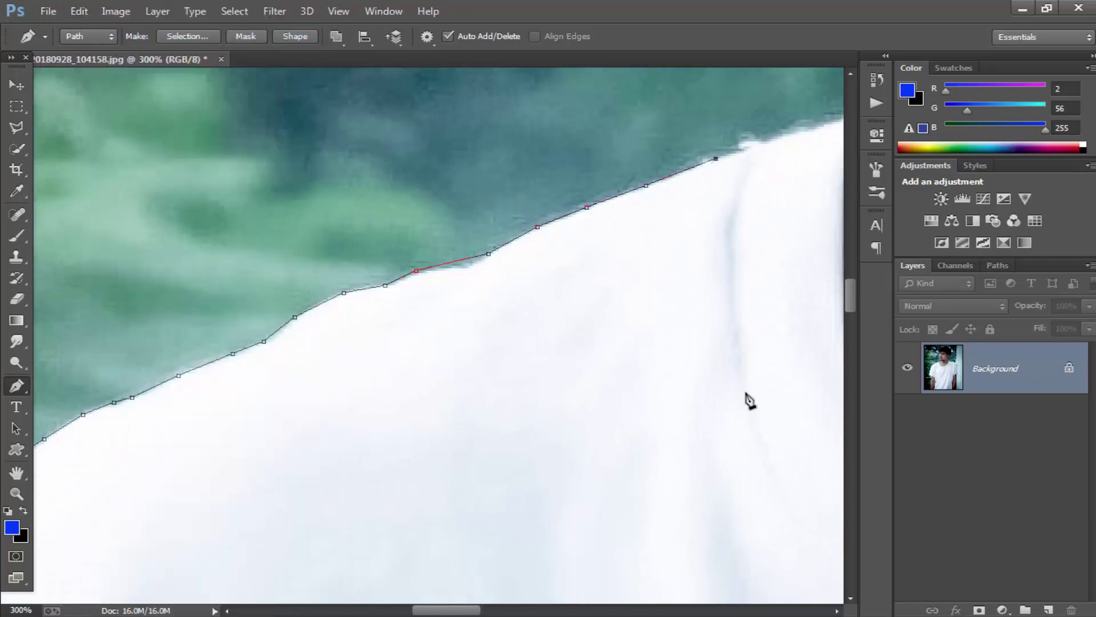
scroll(750, 402, "right", 10)
scroll(749, 401, "up", 3)
left_click(267, 256)
left_click(314, 244)
Step: Add path anchors from the shoulder along the neck and beard edge toward the jaw
left_click(360, 224)
left_click(388, 205)
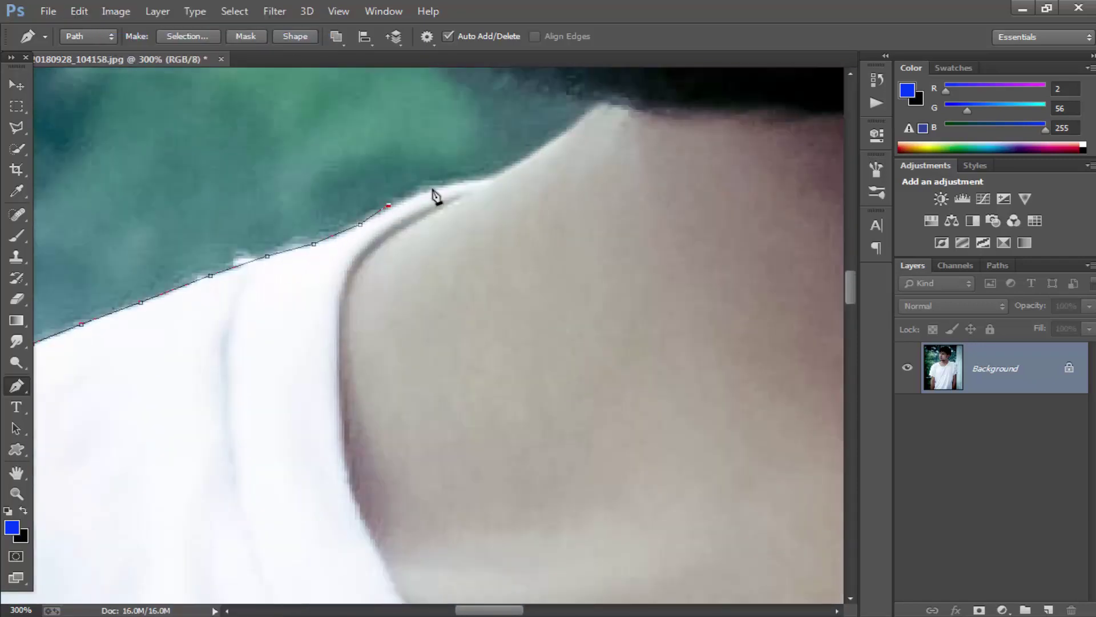
left_click(591, 104)
scroll(561, 196, "up", 2)
left_click(498, 163)
scroll(479, 247, "up", 2)
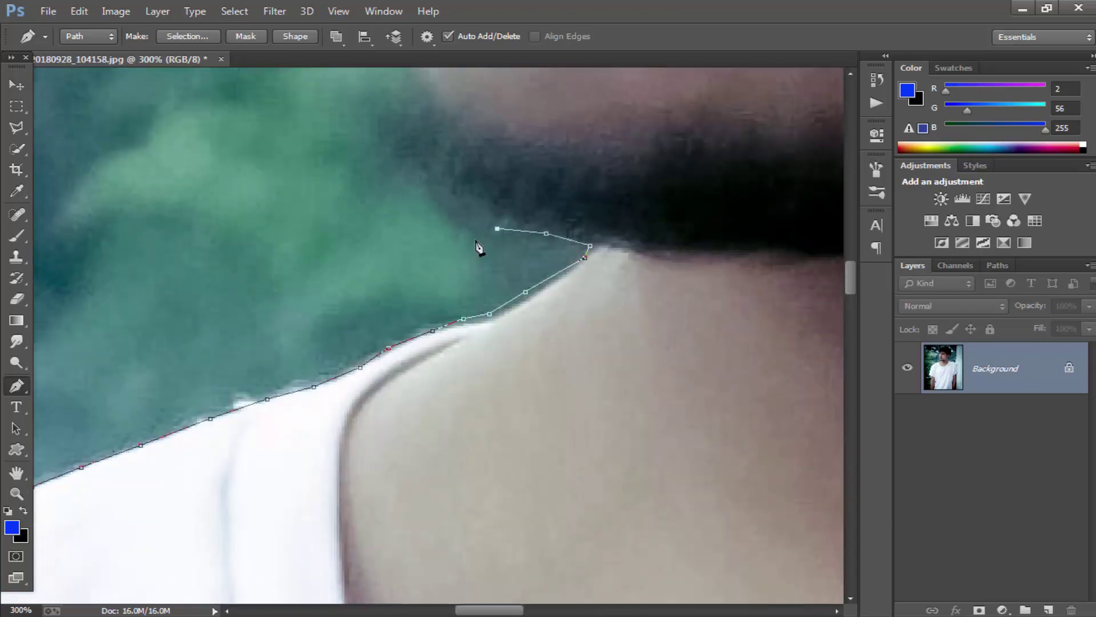
left_click(417, 175)
left_click(387, 148)
scroll(382, 194, "up", 2)
left_click(405, 132)
left_click(415, 117)
scroll(406, 134, "up", 2)
scroll(394, 148, "up", 2)
Step: Trace the path up the jawline and along the cheek edge beside the mouth
left_click(383, 180)
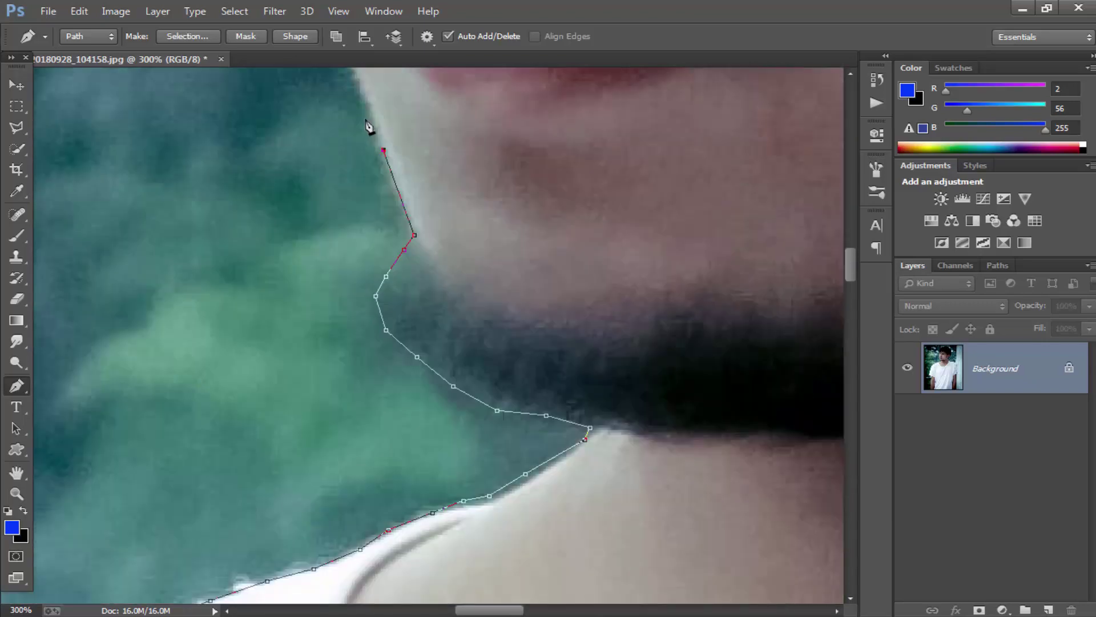
scroll(371, 172, "up", 2)
left_click(343, 154)
scroll(344, 157, "up", 2)
left_click(306, 118)
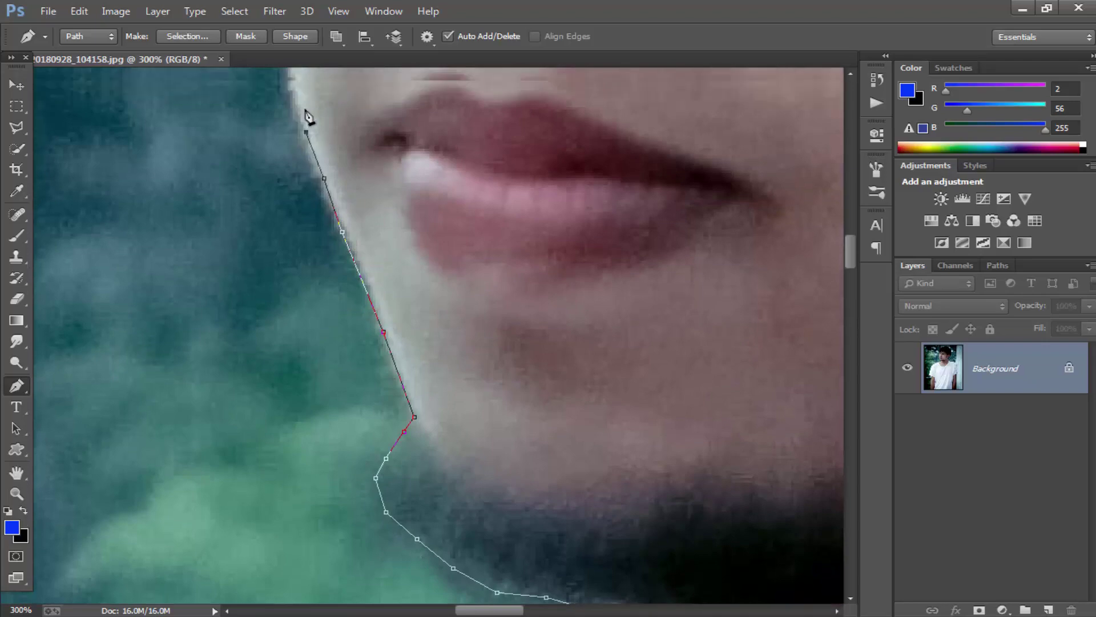
scroll(306, 123, "up", 4)
left_click(279, 120)
scroll(274, 142, "up", 3)
left_click(270, 142)
scroll(271, 143, "up", 3)
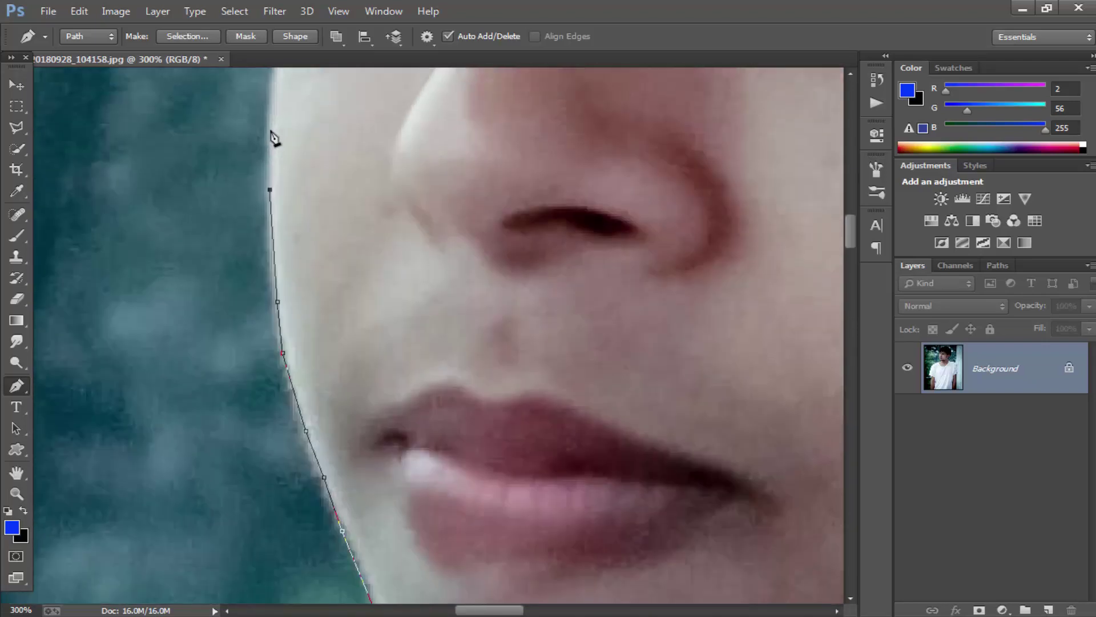
scroll(272, 145, "up", 1)
scroll(299, 109, "up", 3)
Step: Continue the outline up the face edge past the eye and from the ear into the hair
left_click(303, 113)
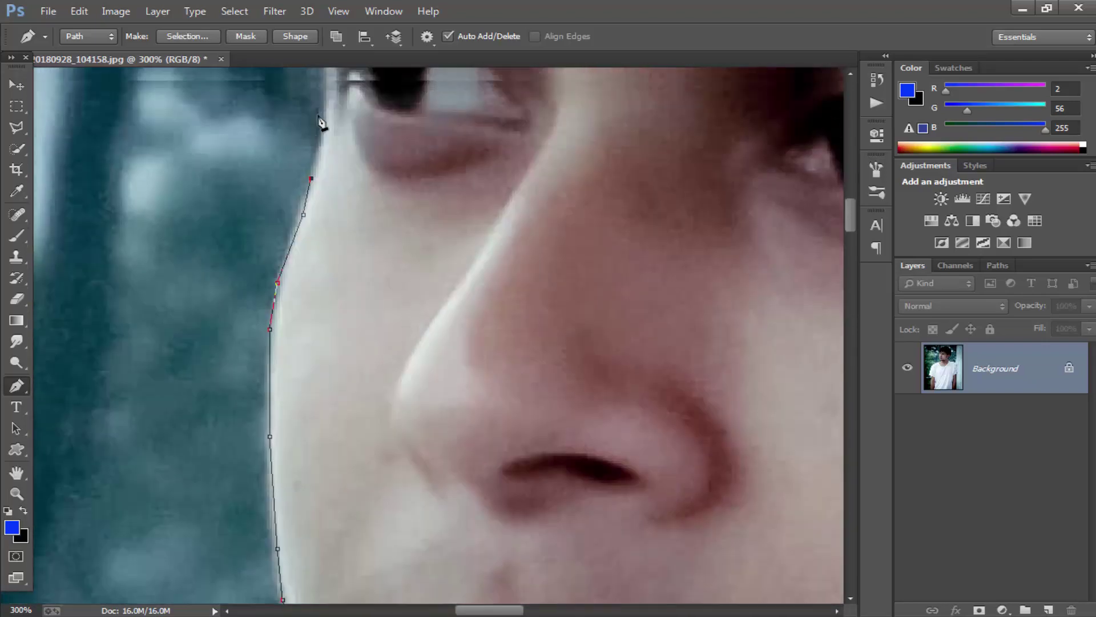
scroll(320, 120, "up", 3)
left_click(326, 123)
scroll(318, 135, "up", 2)
left_click(311, 199)
scroll(308, 167, "up", 2)
left_click(316, 218)
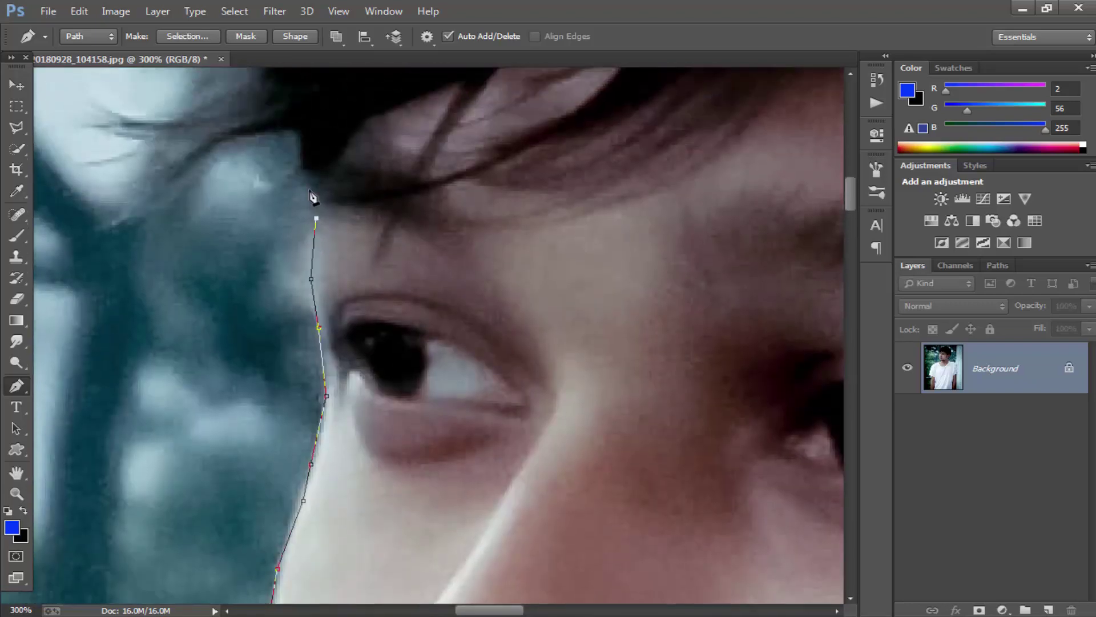
left_click(149, 116)
scroll(172, 160, "up", 1)
left_click(182, 166)
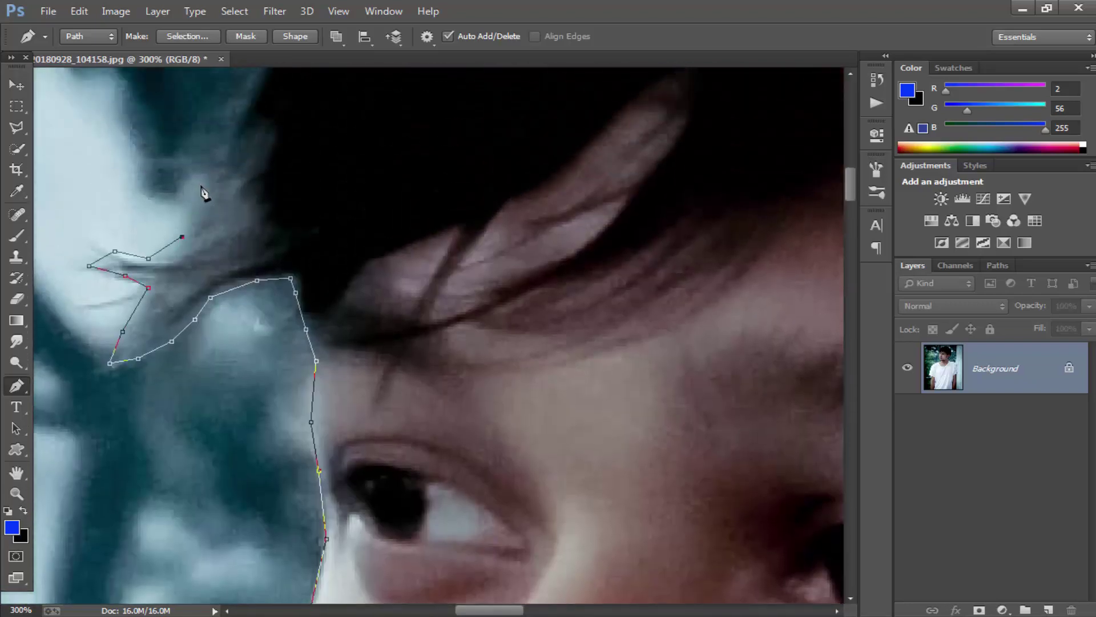
scroll(203, 189, "up", 4)
Step: Trace the outline around the stray hair strands and up the hairline
left_click(218, 393)
left_click(244, 317)
left_click(276, 257)
left_click(319, 165)
scroll(379, 139, "up", 2)
left_click(389, 115)
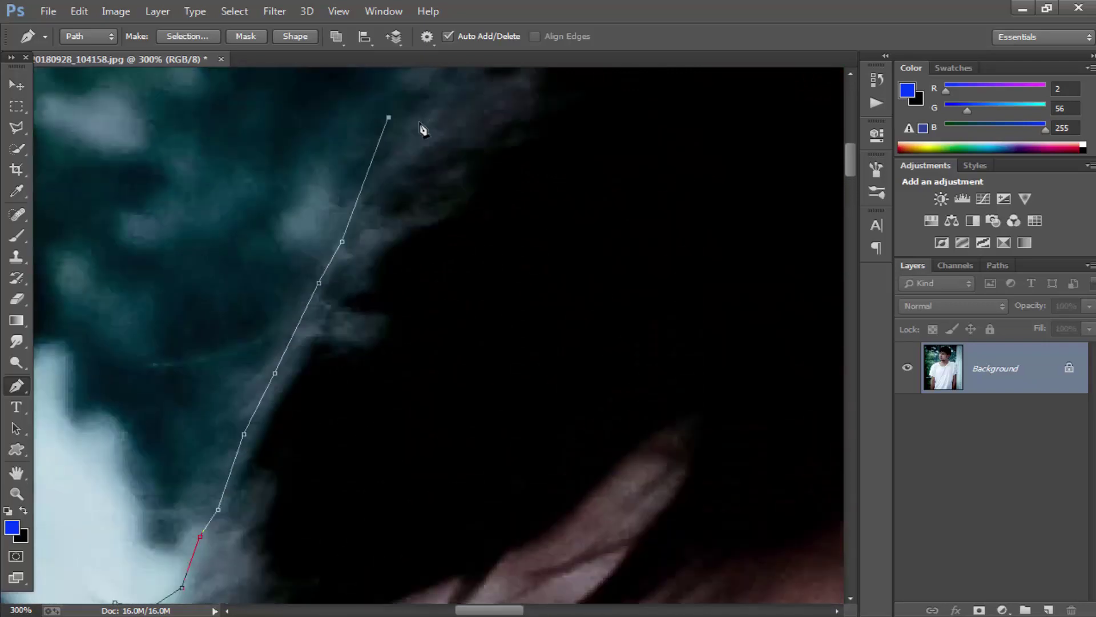
scroll(420, 122, "up", 2)
left_click(539, 120)
scroll(411, 467, "right", 5)
scroll(400, 342, "up", 5)
scroll(400, 285, "right", 2)
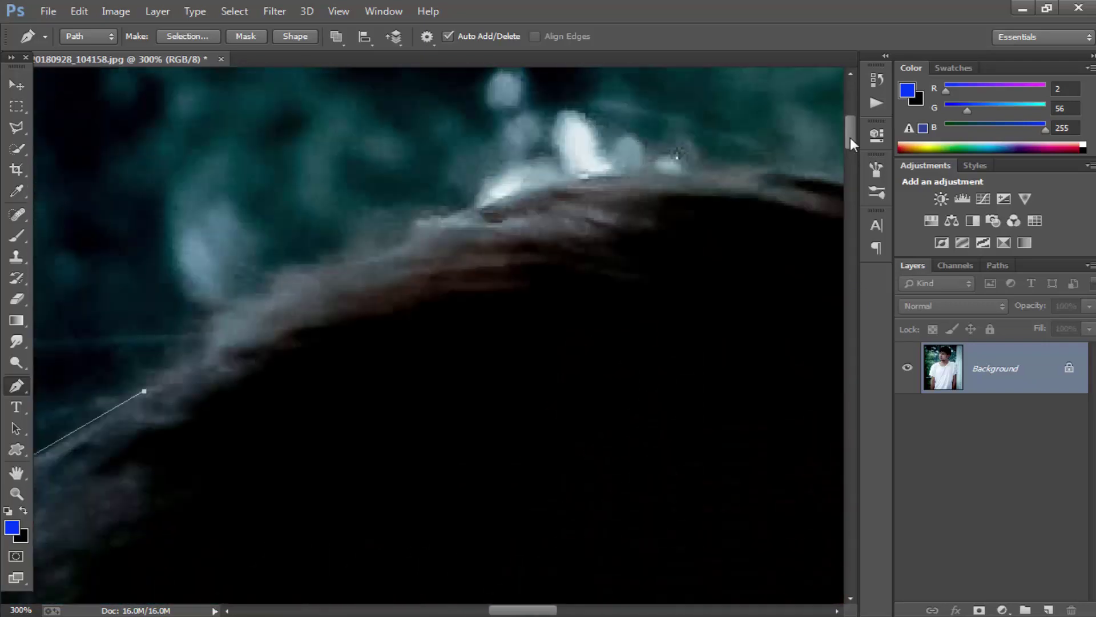
Step: Extend the outline across the top of the man's hair
left_click(377, 245)
left_click(423, 231)
left_click(526, 184)
left_click(598, 174)
left_click(720, 168)
scroll(502, 404, "right", 5)
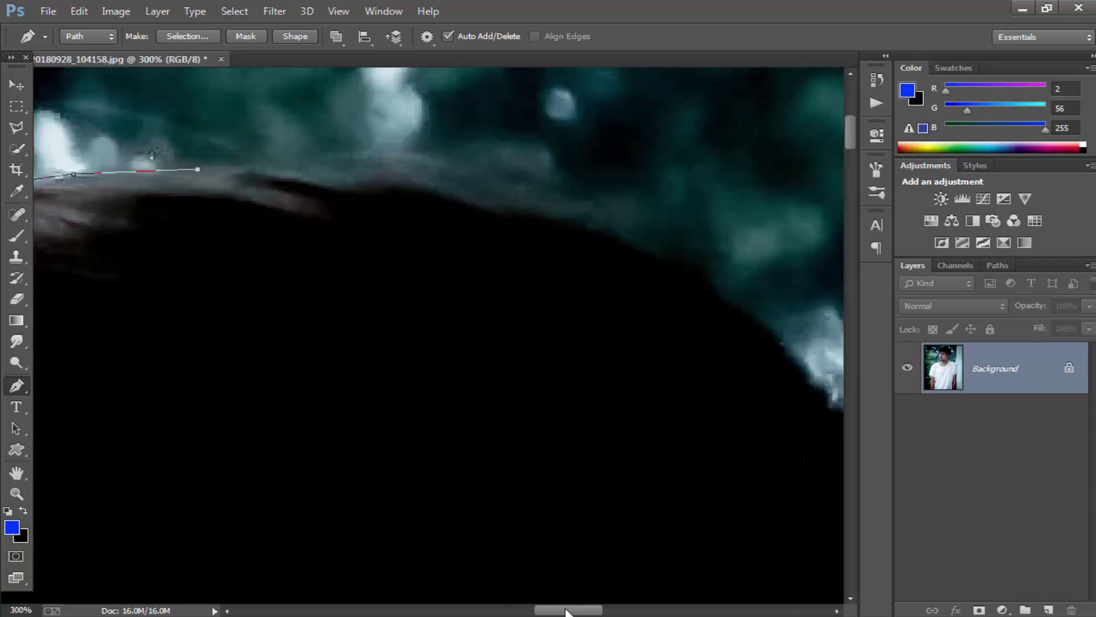
left_click(370, 174)
left_click(443, 176)
left_click(523, 206)
scroll(673, 262, "right", 3)
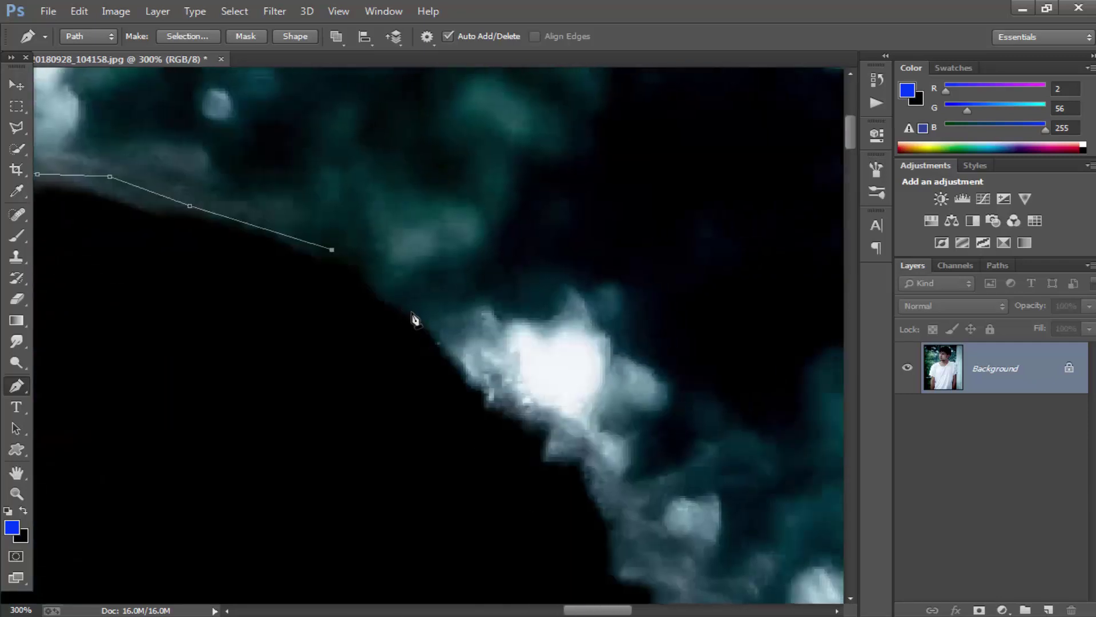
Step: Trace the outline down the far side of the hair toward the other shoulder
left_click(402, 310)
left_click(448, 339)
left_click(479, 379)
left_click(575, 461)
scroll(576, 467, "down", 2)
left_click(619, 393)
left_click(628, 442)
left_click(655, 452)
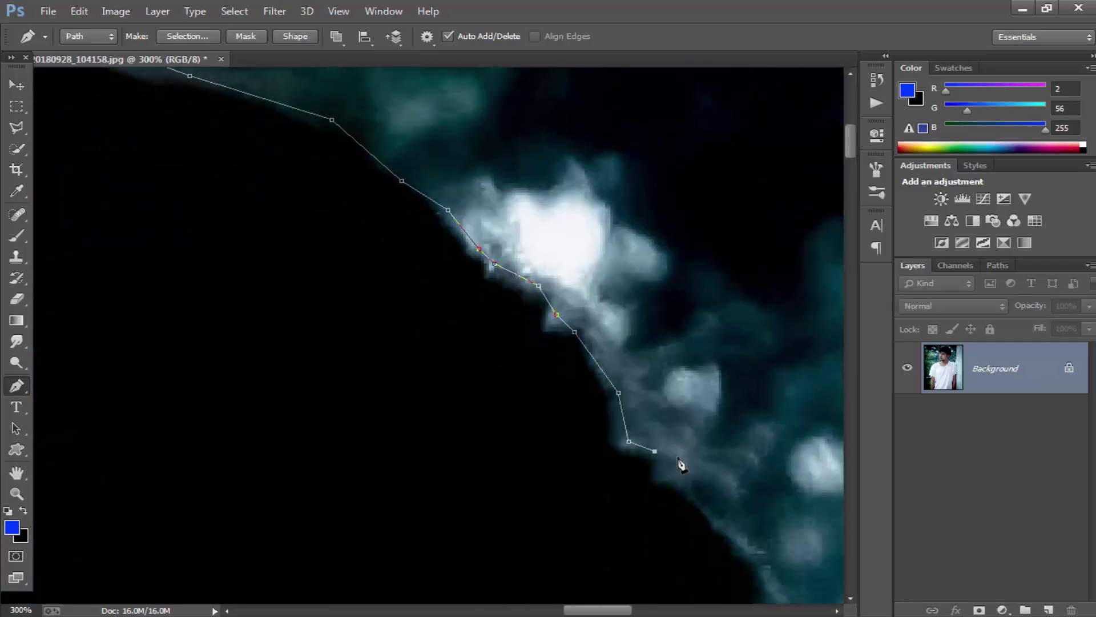
scroll(759, 474, "down", 1)
scroll(768, 434, "down", 1)
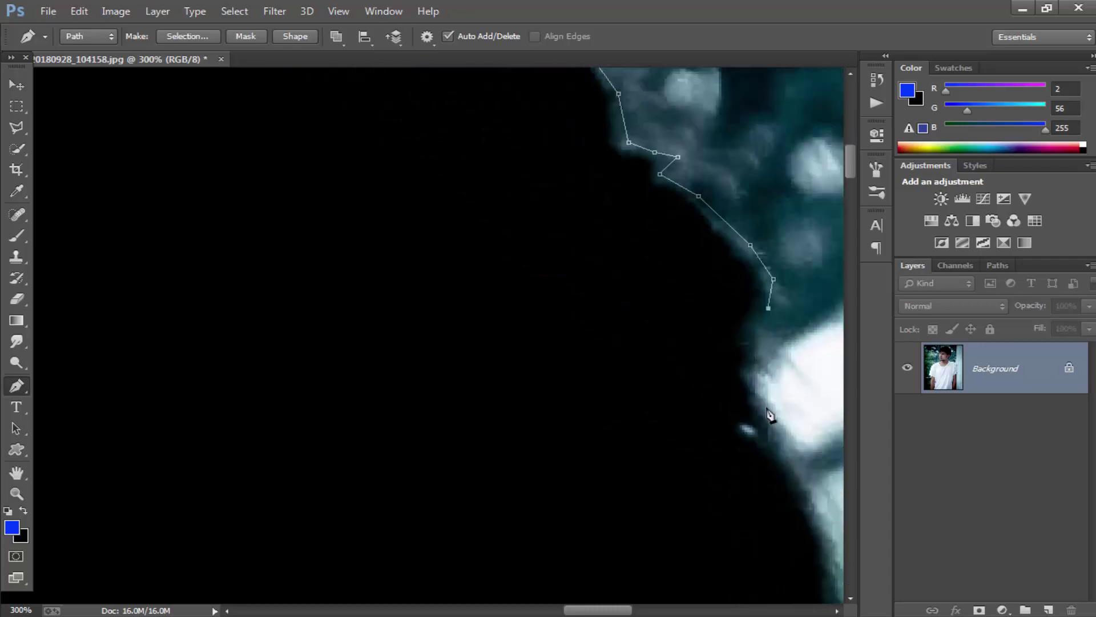
scroll(776, 485, "down", 1)
Step: Trace Pen anchors down the back of the hair and behind the ear toward the neck
scroll(782, 519, "down", 2)
left_click(755, 169)
left_click_drag(604, 611, 628, 611)
left_click(558, 326)
scroll(558, 308, "down", 2)
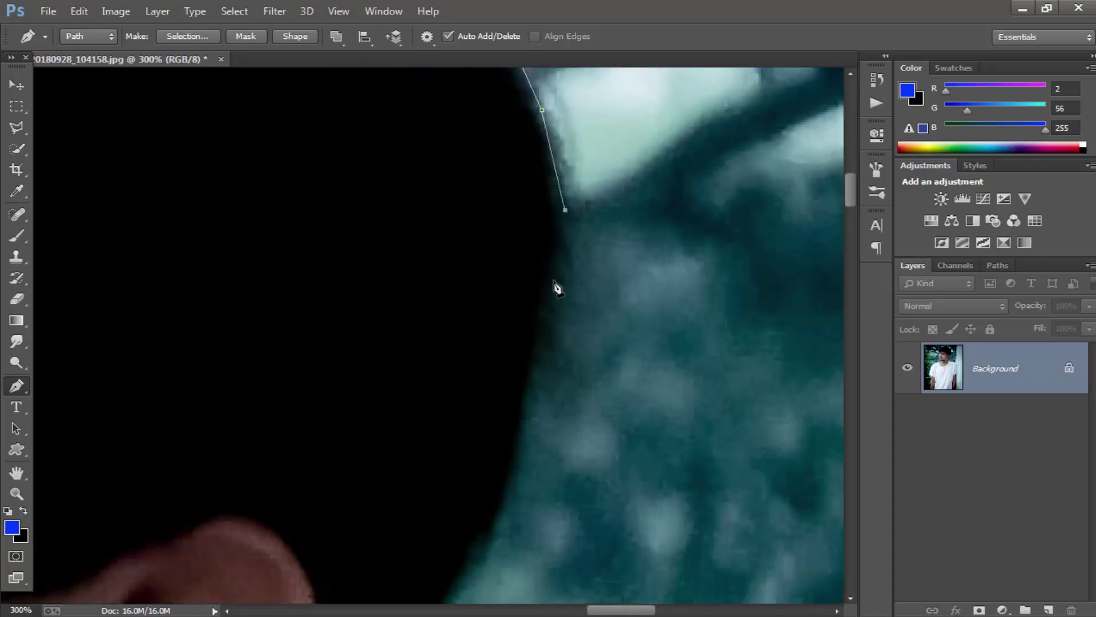
left_click(533, 389)
scroll(533, 365, "down", 2)
scroll(457, 303, "down", 1)
left_click(441, 287)
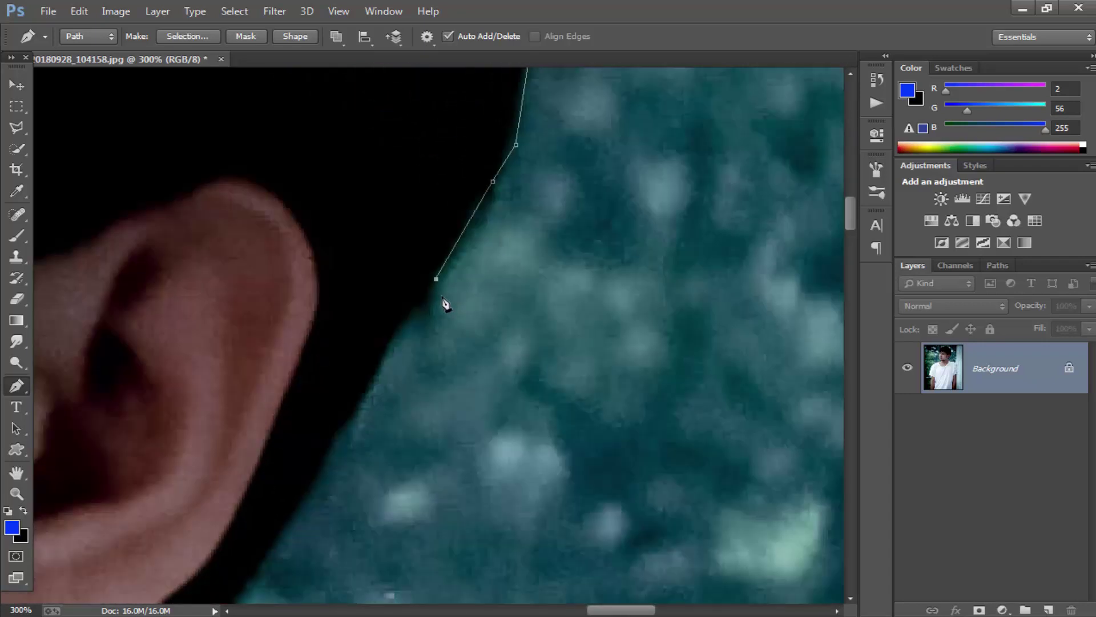
left_click(395, 332)
scroll(377, 314, "down", 2)
left_click(364, 282)
scroll(354, 294, "down", 1)
left_click(323, 279)
scroll(300, 303, "down", 1)
left_click(284, 270)
scroll(247, 310, "down", 1)
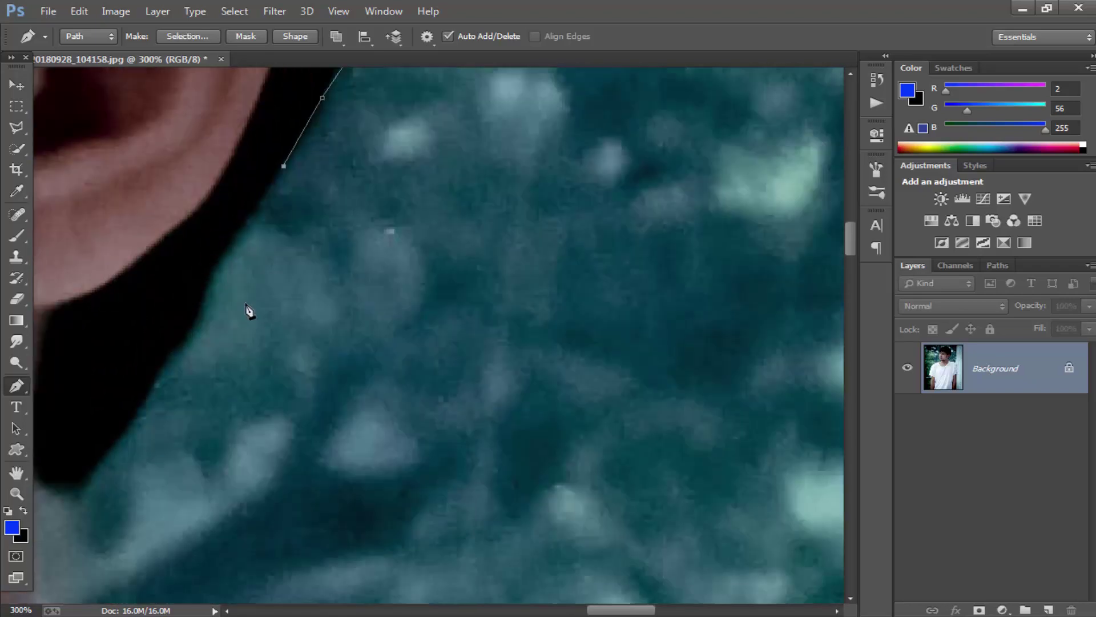
left_click(229, 246)
scroll(164, 374, "down", 1)
left_click(138, 302)
left_click(105, 338)
scroll(86, 337, "down", 1)
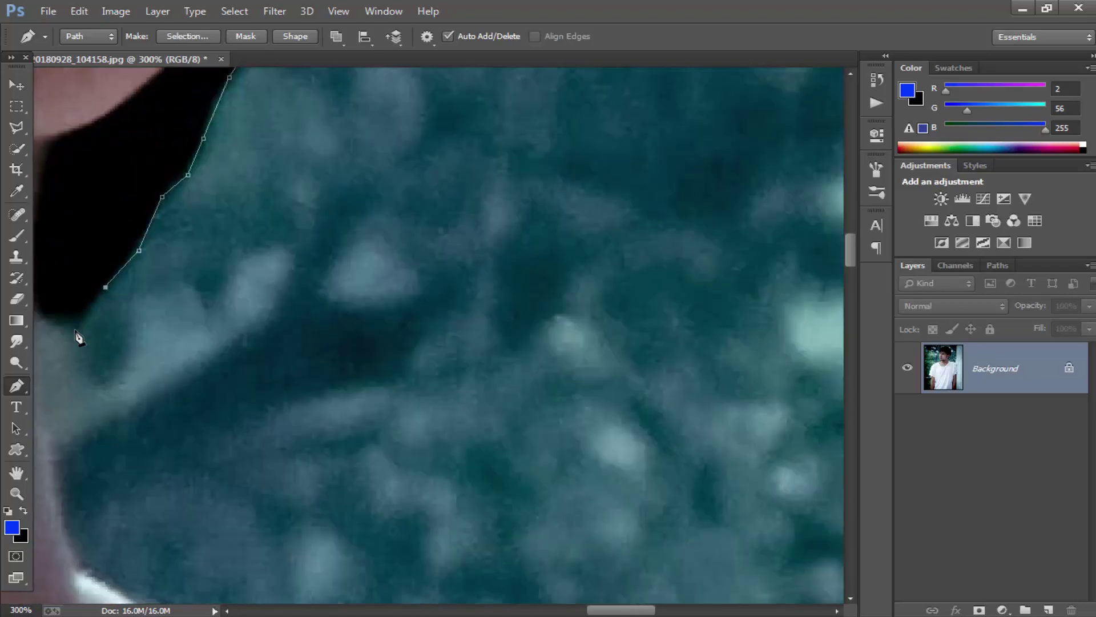
Step: Continue the path down the neck to where it meets the shirt's neckline
left_click_drag(612, 612, 591, 612)
left_click(275, 311)
left_click(283, 365)
scroll(284, 377, "down", 1)
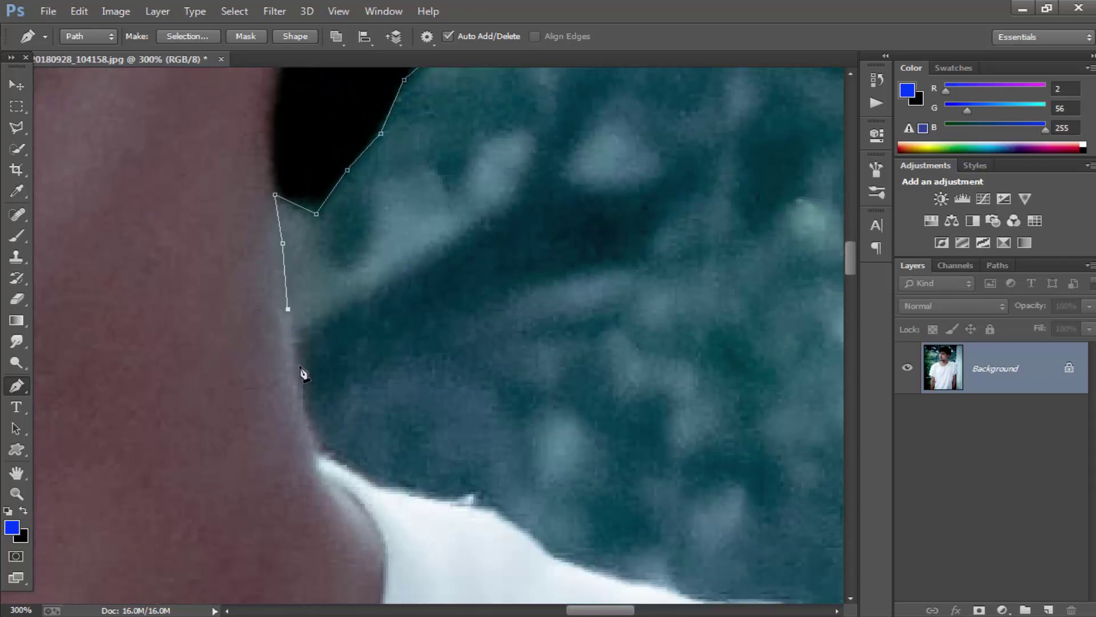
left_click(301, 375)
scroll(320, 365, "down", 1)
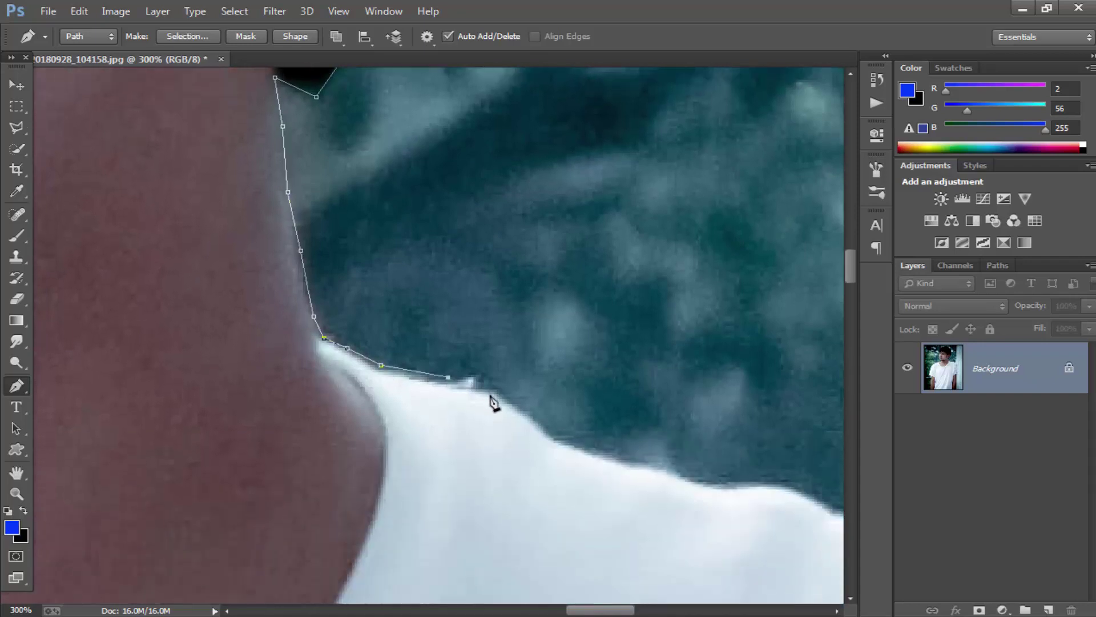
left_click(577, 446)
scroll(577, 445, "down", 2)
left_click_drag(596, 609, 666, 610)
left_click(412, 426)
left_click(453, 434)
Step: Trace the path along the shoulder and sleeve edge to the sleeve's lower corner
left_click(611, 474)
left_click(660, 494)
scroll(660, 494, "down", 3)
left_click(528, 413)
left_click(593, 450)
left_click(628, 477)
scroll(632, 484, "down", 3)
left_click(704, 382)
scroll(705, 382, "down", 3)
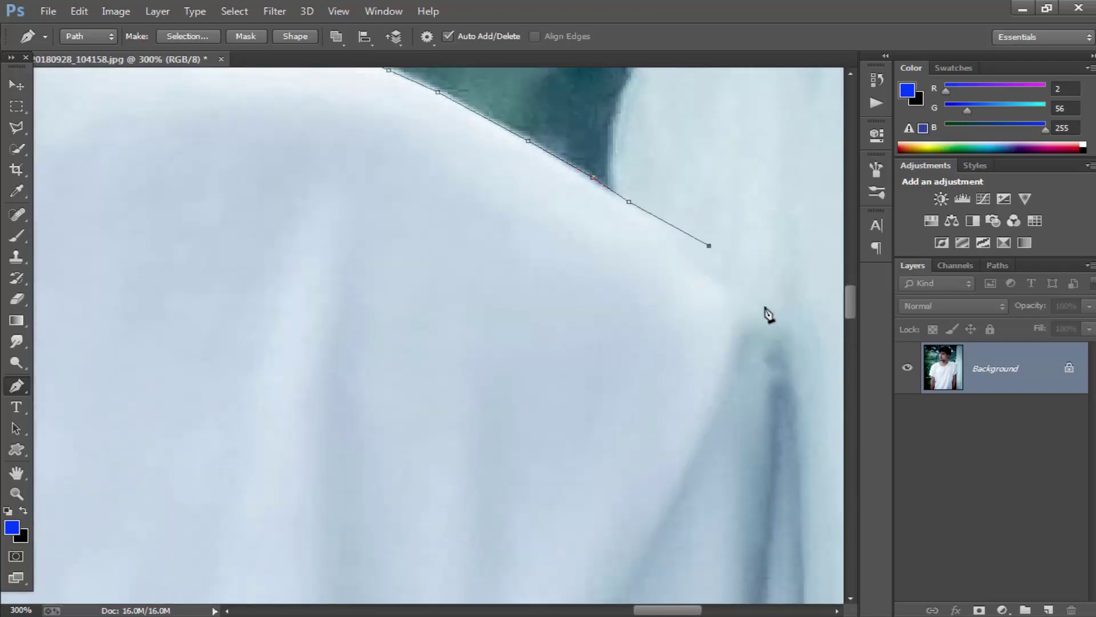
left_click(765, 314)
scroll(779, 386, "down", 3)
scroll(800, 436, "down", 3)
left_click(801, 433)
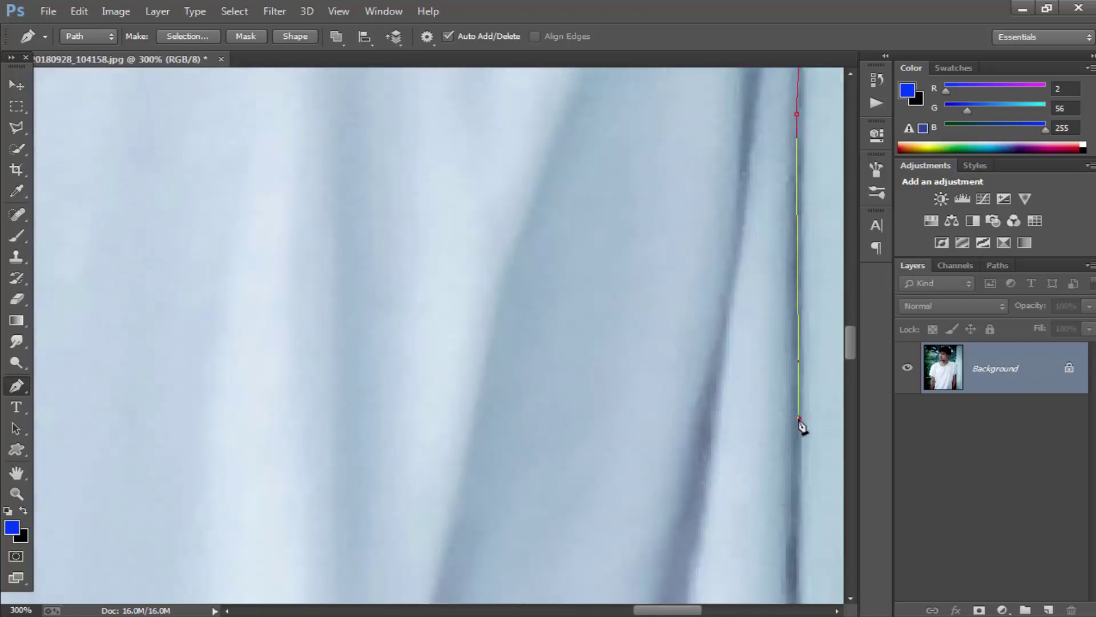
scroll(793, 400, "down", 3)
left_click(807, 289)
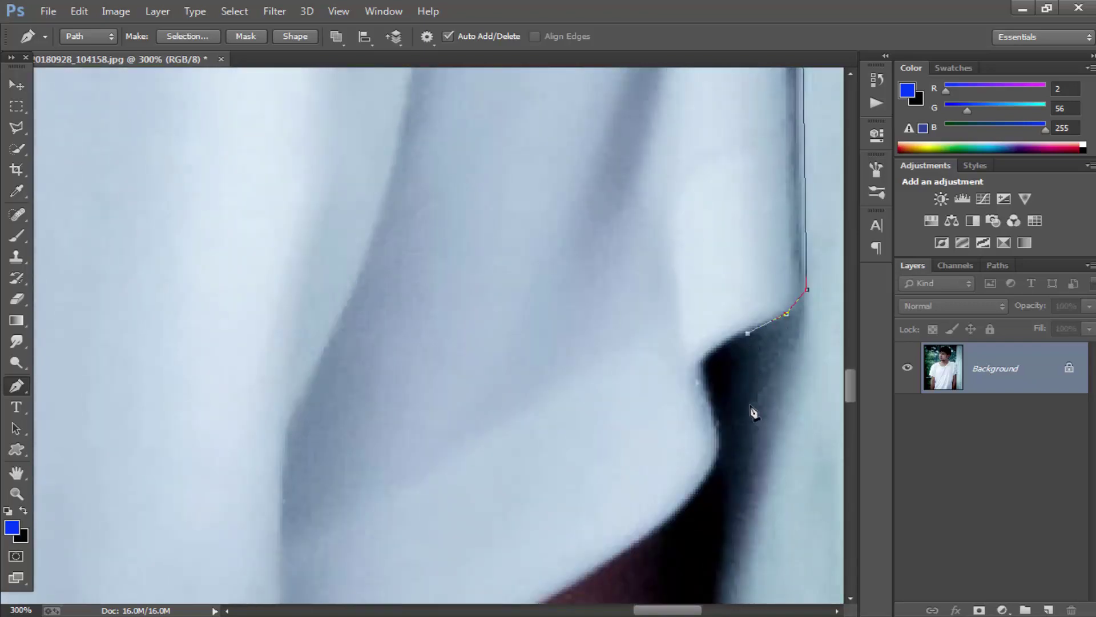
scroll(748, 400, "down", 3)
Step: Trace anchors down the arm's edge to the arm's lower end
left_click(734, 293)
scroll(726, 371, "down", 3)
scroll(722, 365, "down", 3)
left_click(688, 323)
scroll(685, 360, "down", 3)
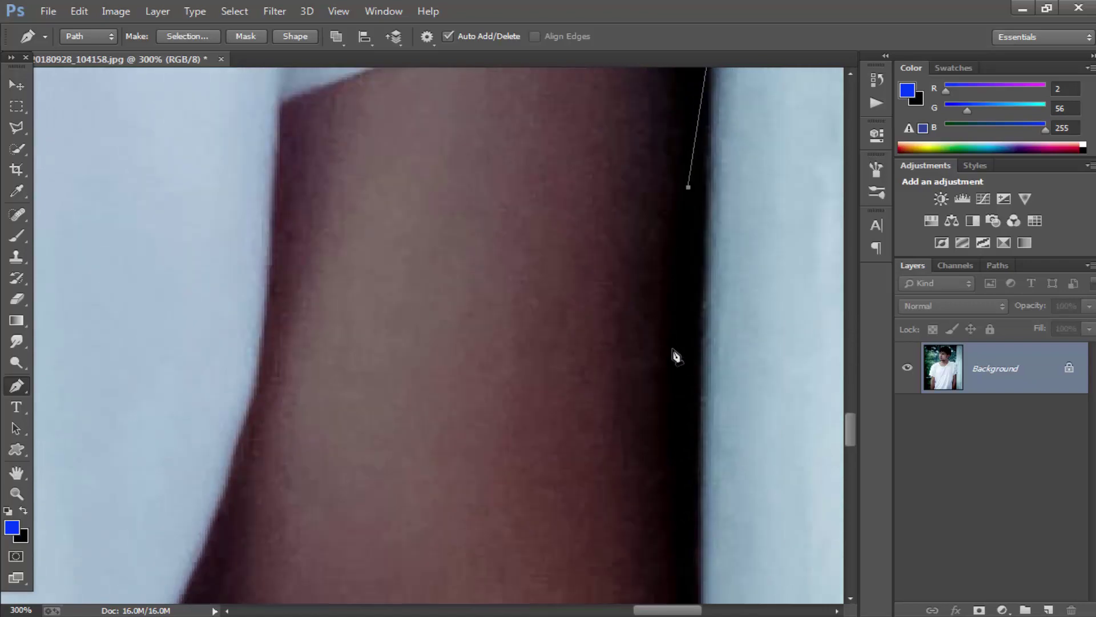
scroll(675, 355, "down", 3)
left_click(674, 365)
scroll(690, 423, "down", 3)
left_click(693, 425)
scroll(690, 420, "down", 3)
left_click(706, 359)
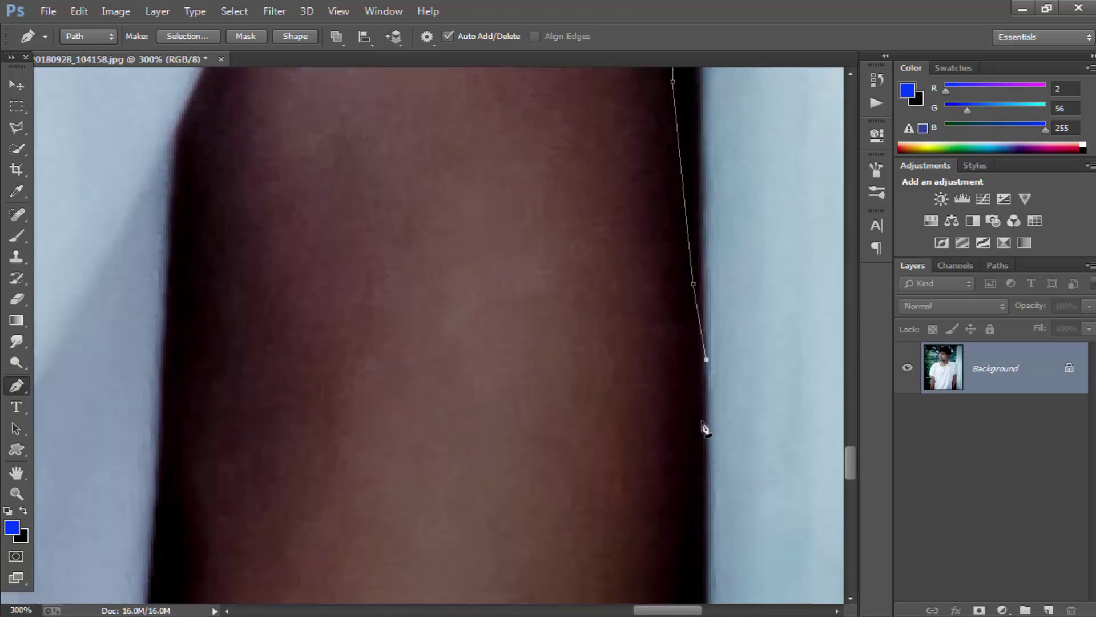
left_click(683, 364)
scroll(662, 394, "down", 2)
left_click(655, 411)
scroll(656, 420, "down", 3)
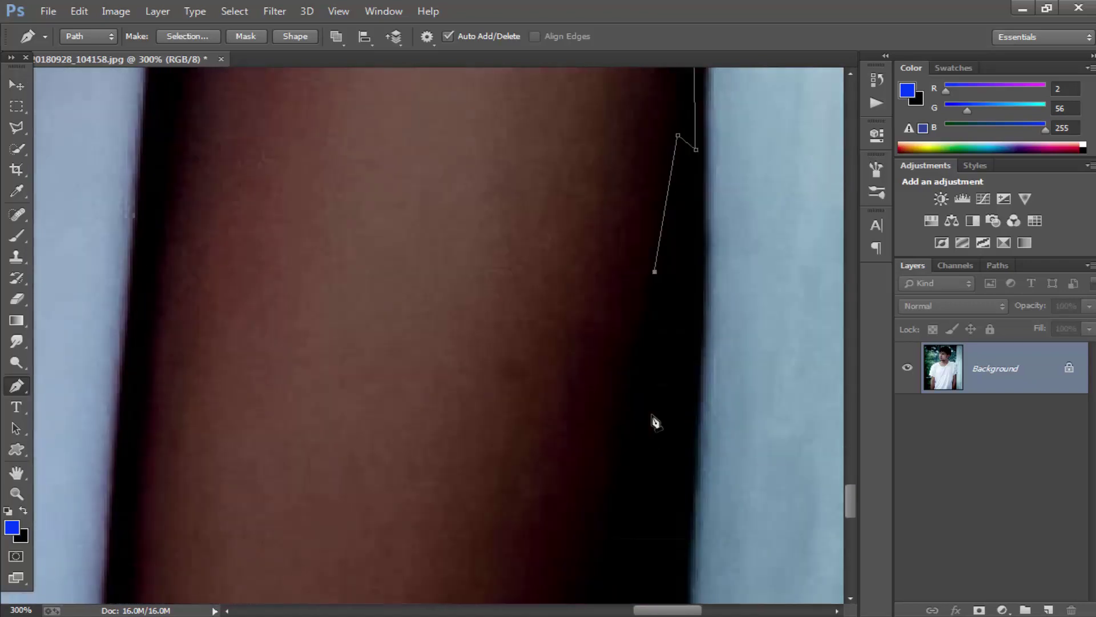
left_click(605, 422)
scroll(614, 411, "down", 8)
left_click(551, 298)
scroll(551, 387, "down", 4)
left_click(480, 377)
scroll(456, 372, "down", 4)
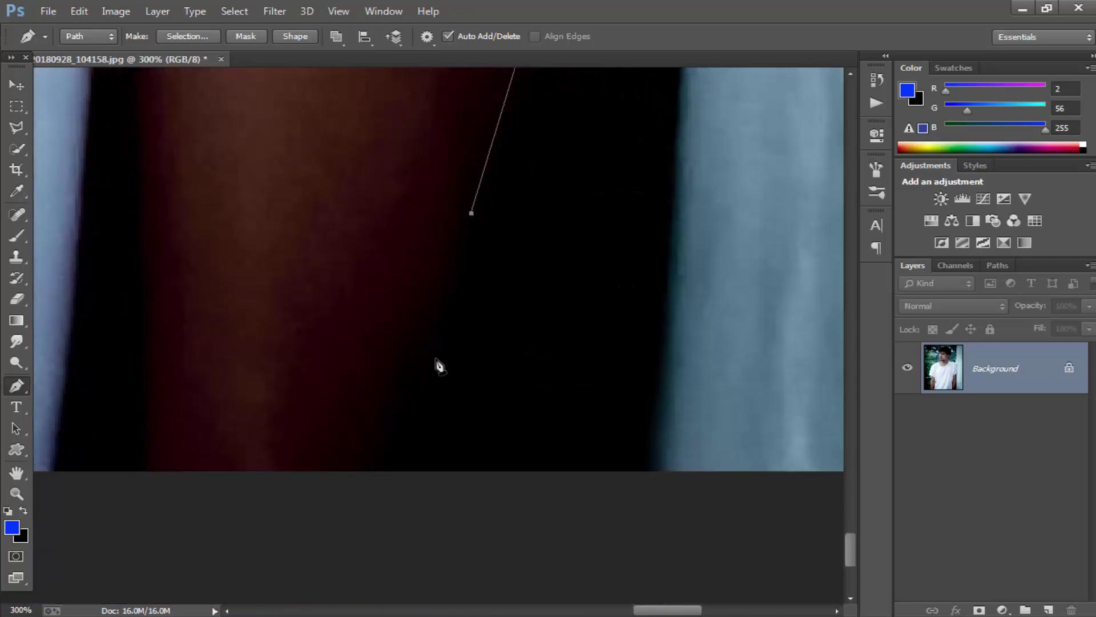
left_click(430, 355)
left_click(415, 427)
left_click(420, 449)
left_click(425, 464)
Step: Place an anchor along the photo's bottom edge, then Step Backward to remove the misplaced anchor
scroll(331, 480, "left", 10)
left_click(540, 467)
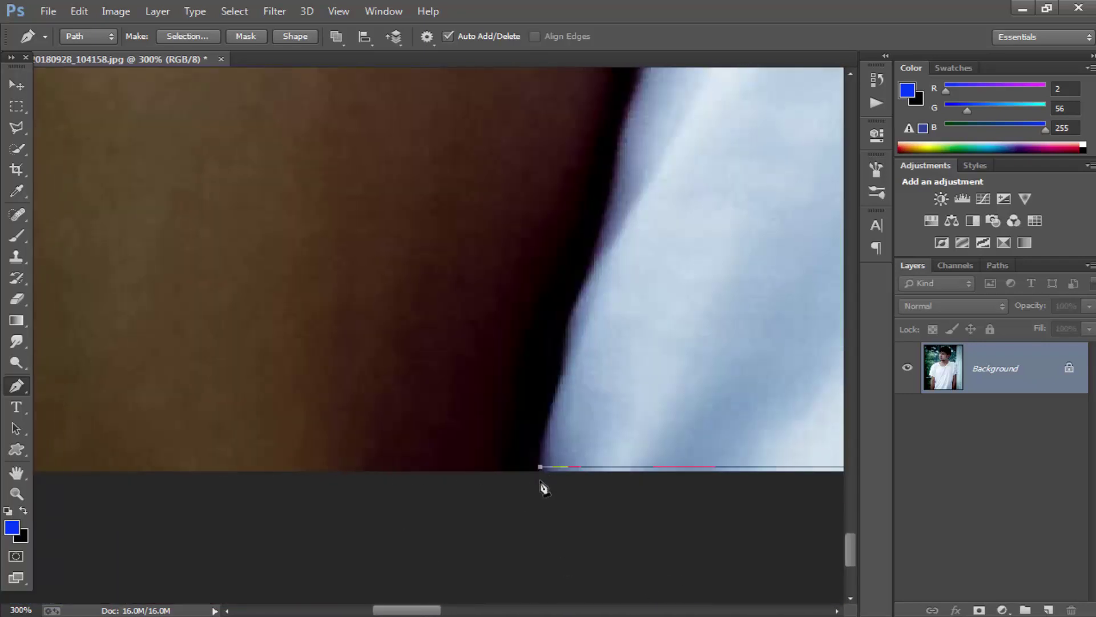
left_click(78, 11)
left_click(143, 40)
scroll(408, 474, "left", 5)
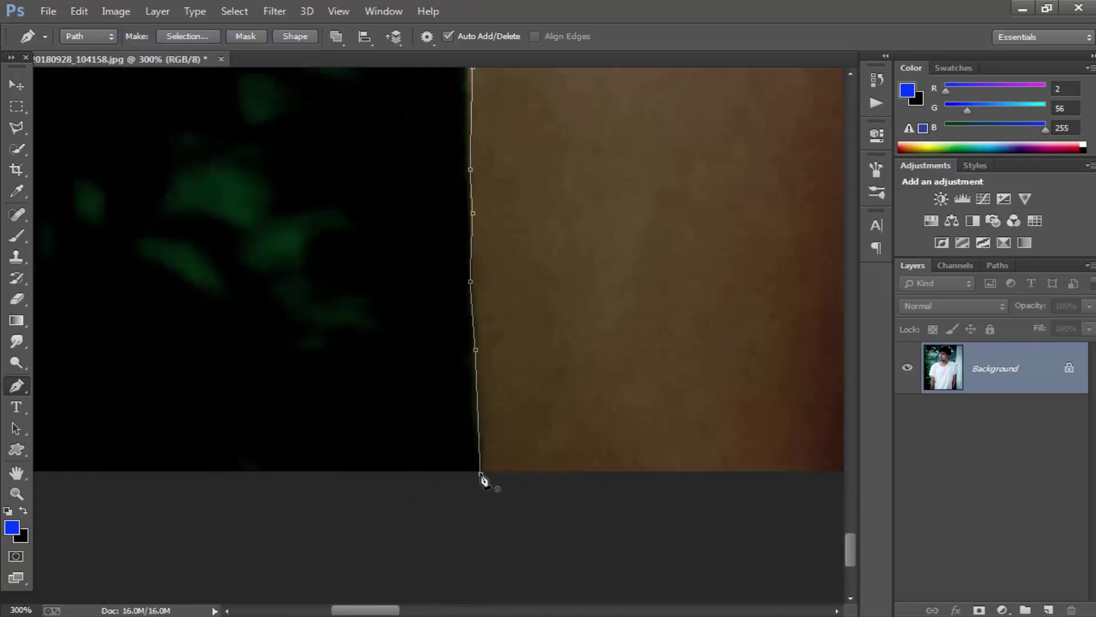
Step: Fit the photo on screen and turn the closed outline path into a selection
left_click(16, 493)
right_click(668, 123)
left_click(708, 135)
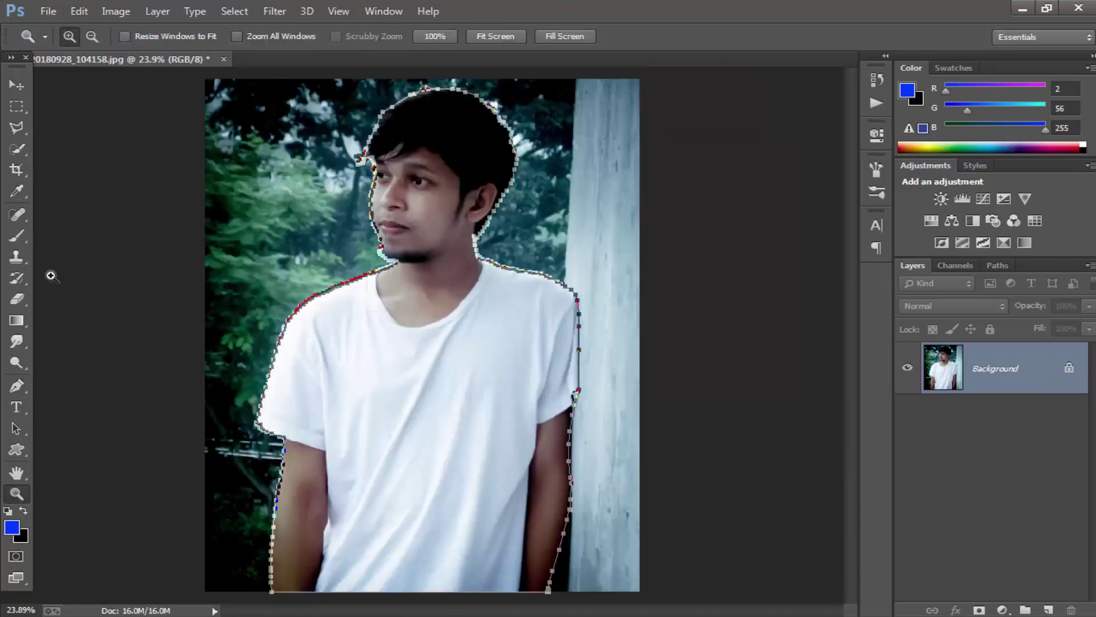
left_click(17, 385)
right_click(365, 215)
left_click(431, 292)
key("Return")
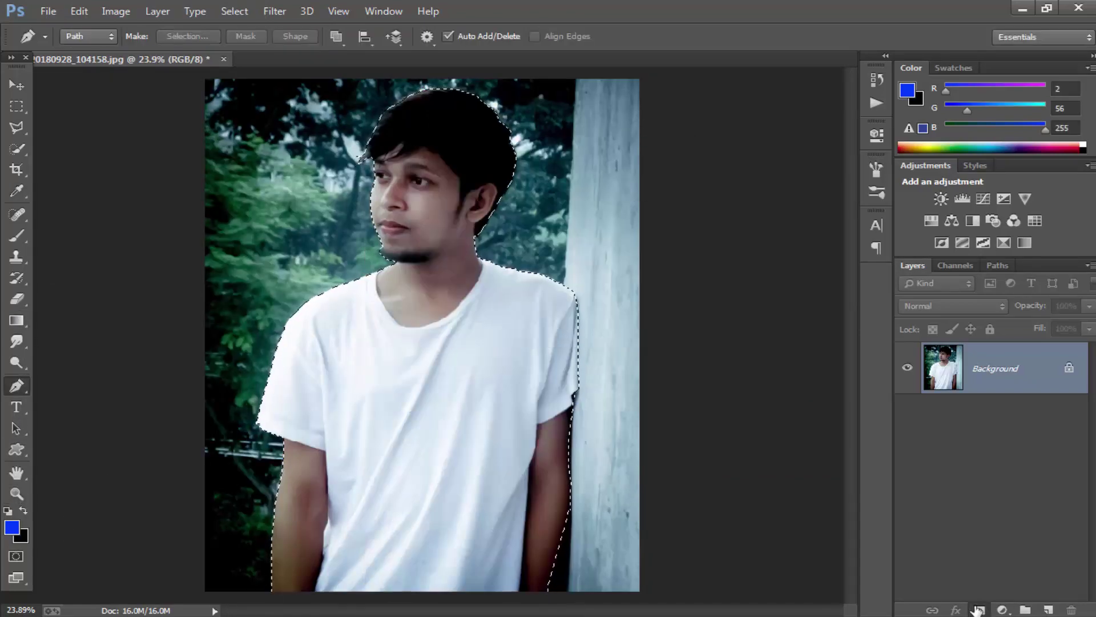
Step: Mask Layer 0 to the man, duplicate it, and invert the copy's mask
left_click(979, 609)
left_click_drag(1038, 372, 1048, 610)
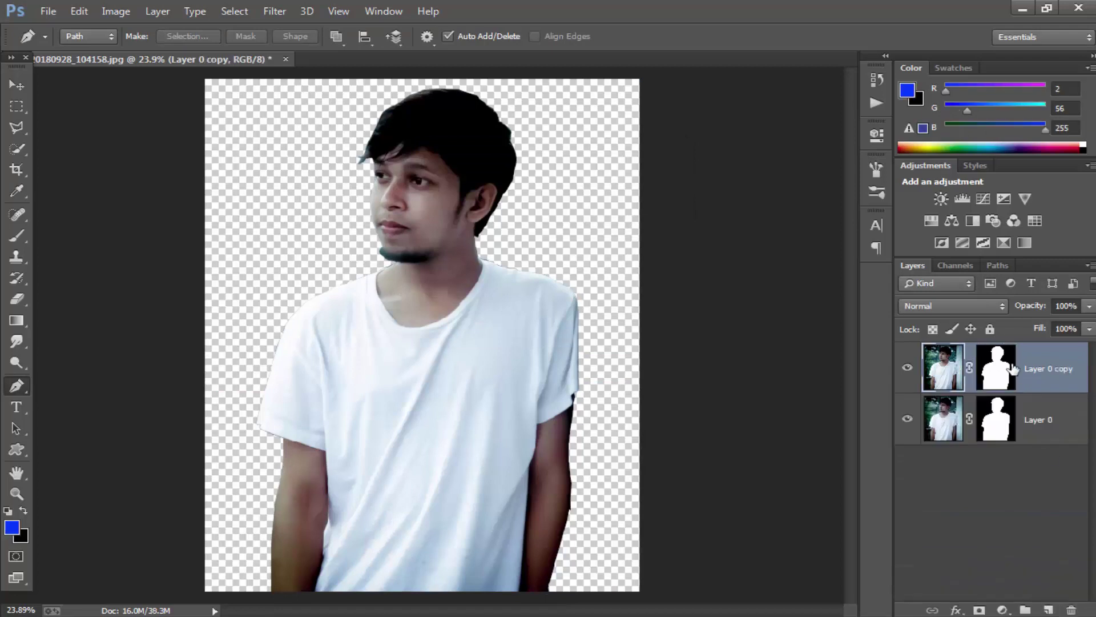
key("ctrl+i")
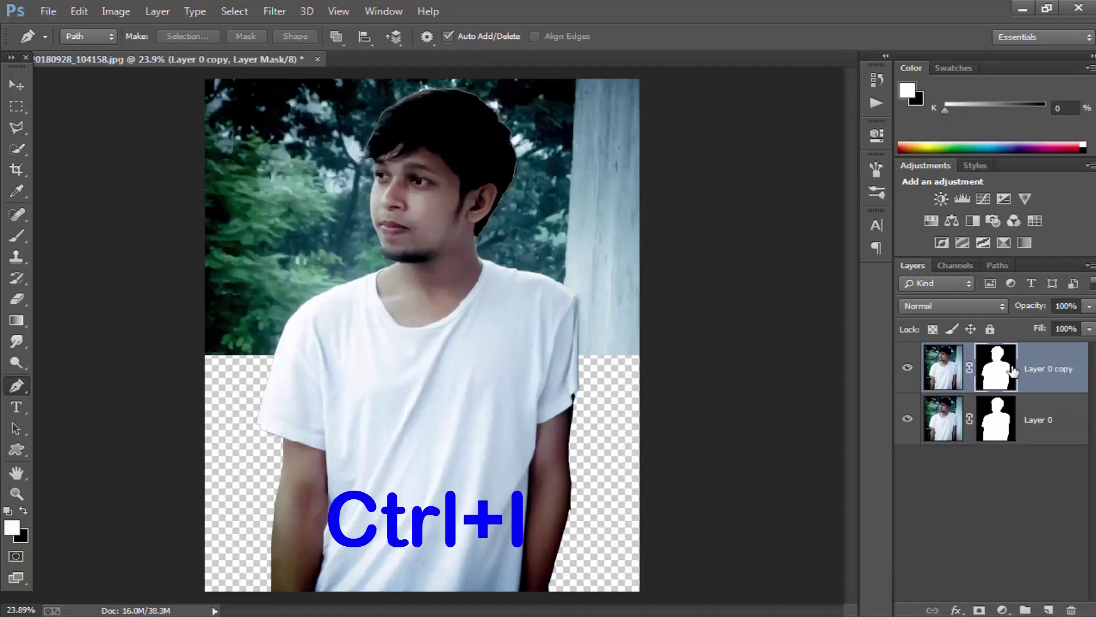
Step: Hide Layer 0 and load the man's silhouette from the copy's mask as a selection
left_click(907, 418)
right_click(994, 372)
left_click(956, 412)
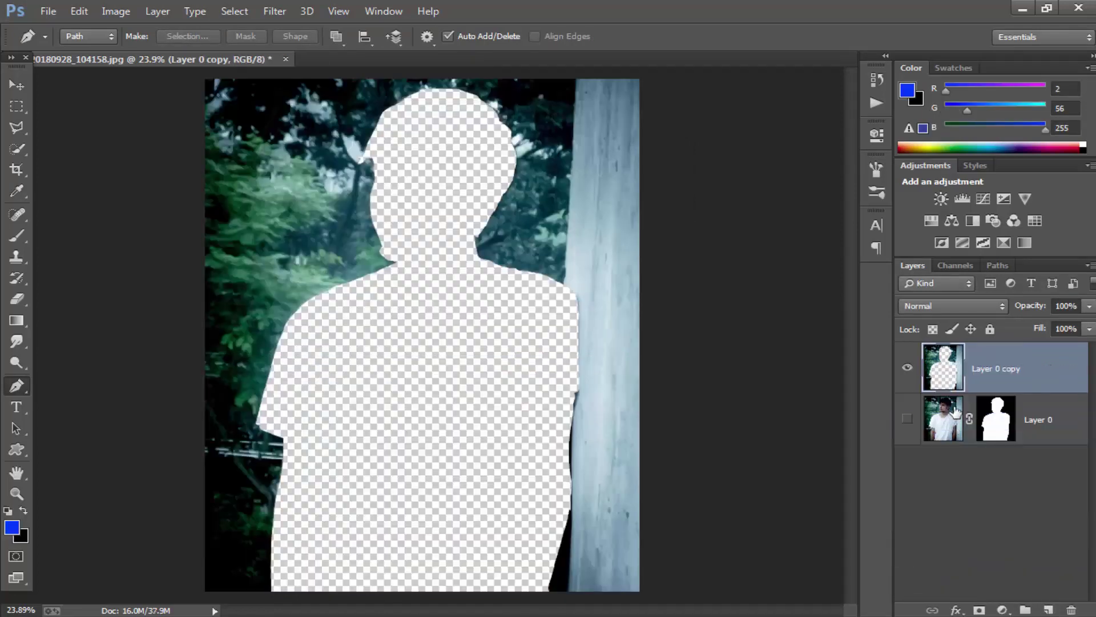
left_click(1000, 426, "ctrl")
left_click(17, 127)
right_click(458, 272)
Step: Content-Aware fill the silhouette hole with foliage, dismissing the Windows colour-scheme prompt
left_click(496, 503)
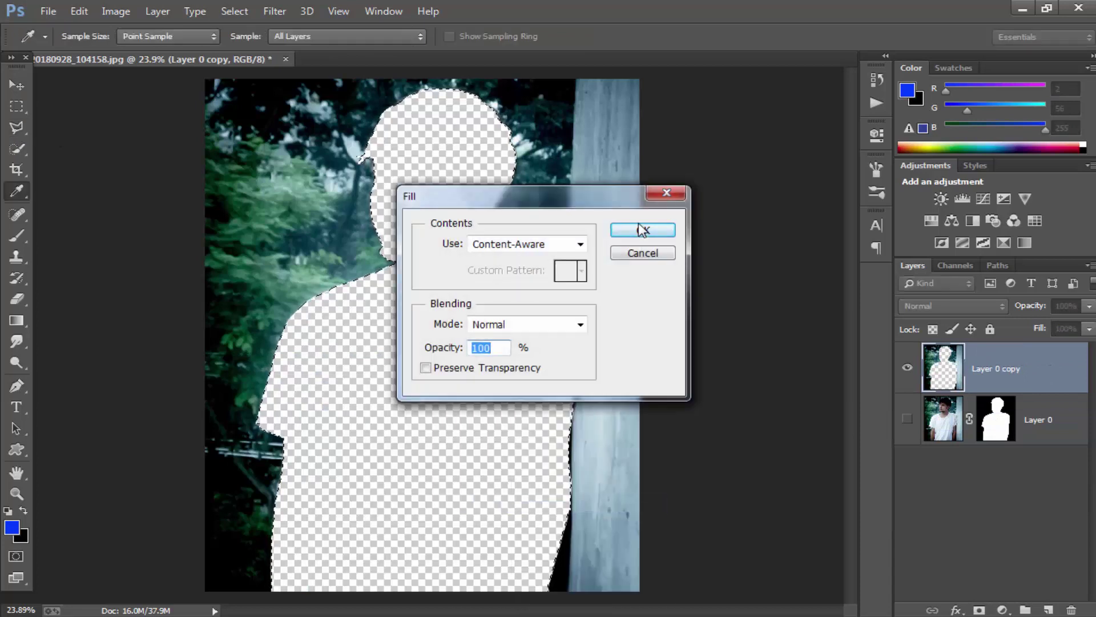
left_click(639, 224)
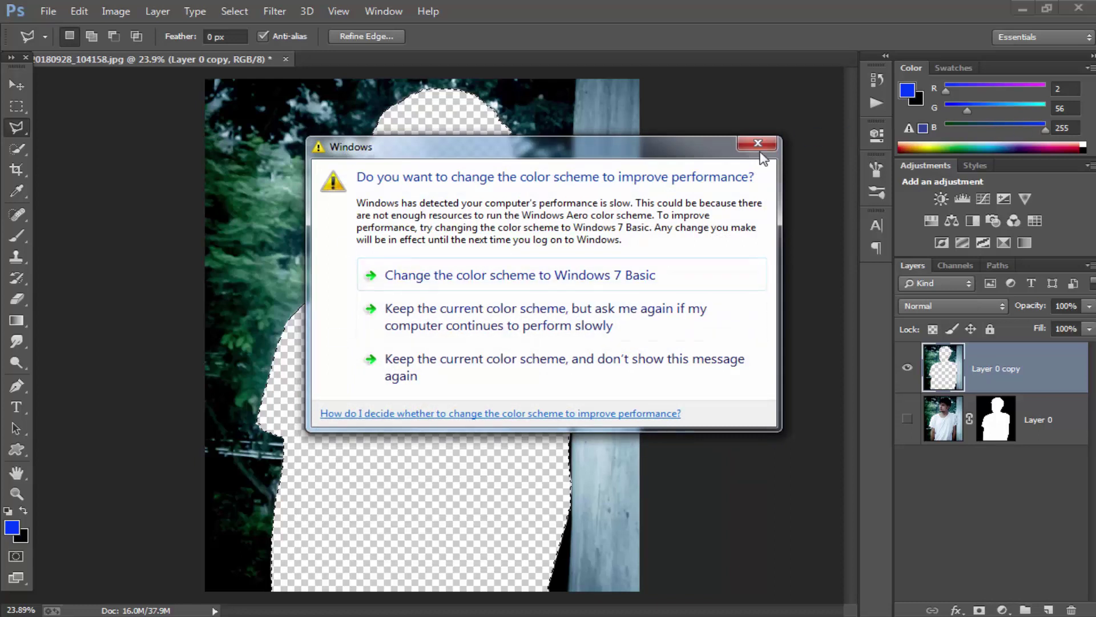
left_click(525, 282)
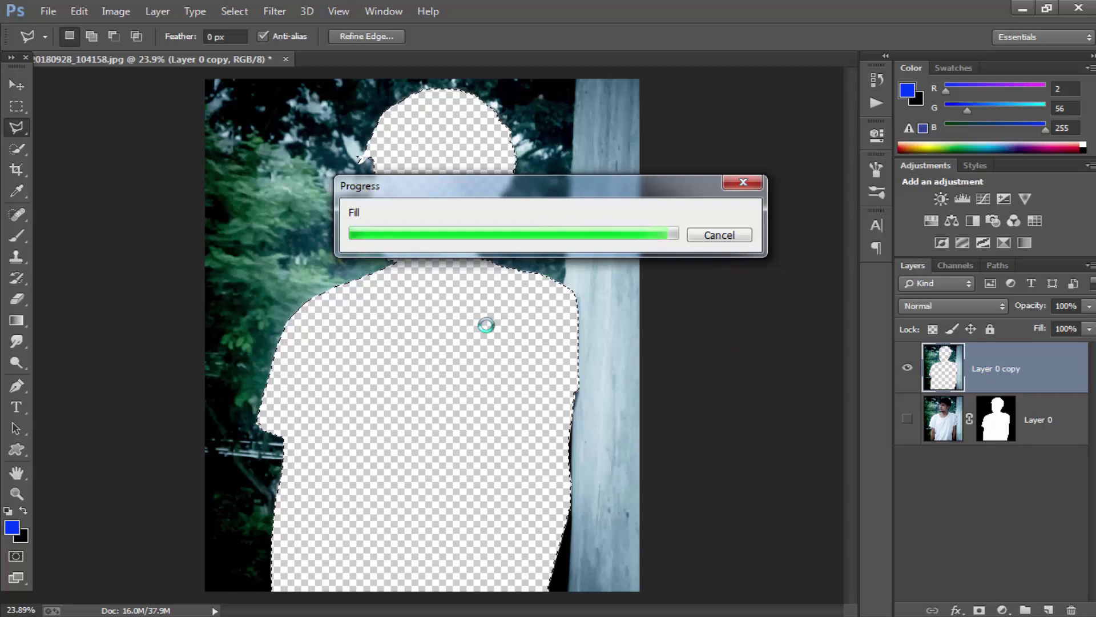
Step: Deselect and switch to the Spot Healing Brush, bringing up its size settings
right_click(440, 266)
left_click(460, 274)
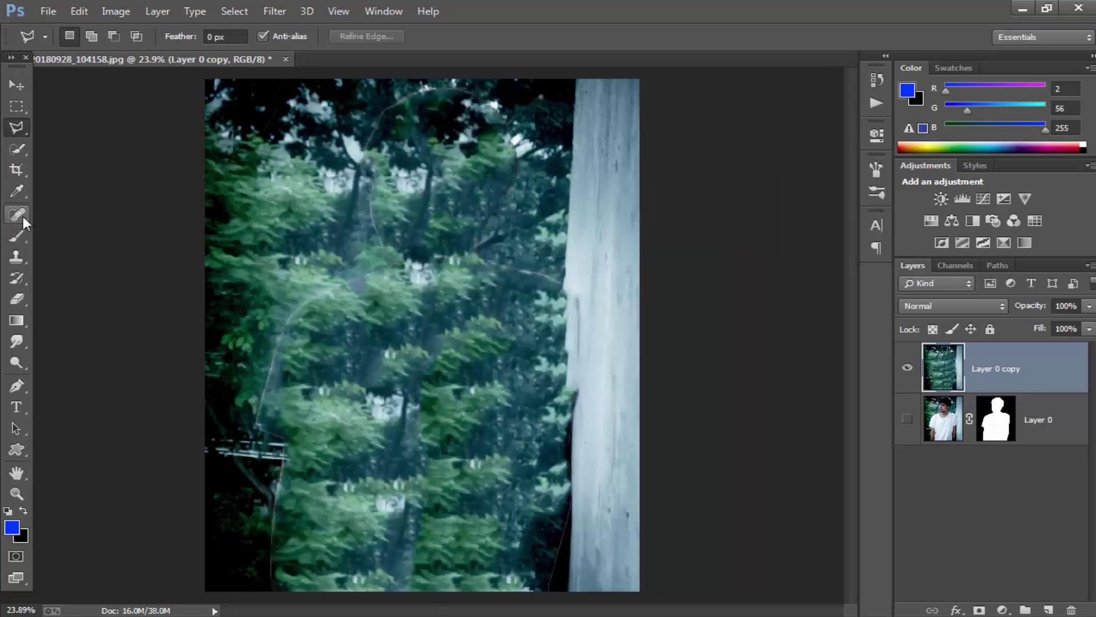
left_click(17, 214)
right_click(377, 226)
Step: Set the Spot Healing brush size and paint over the dark leftover silhouette streaks
key("Return")
mouse_move(374, 112)
left_mouse_down()
mouse_move(380, 217)
mouse_move(406, 275)
mouse_move(283, 334)
mouse_move(260, 420)
mouse_move(280, 486)
mouse_move(268, 581)
left_mouse_up()
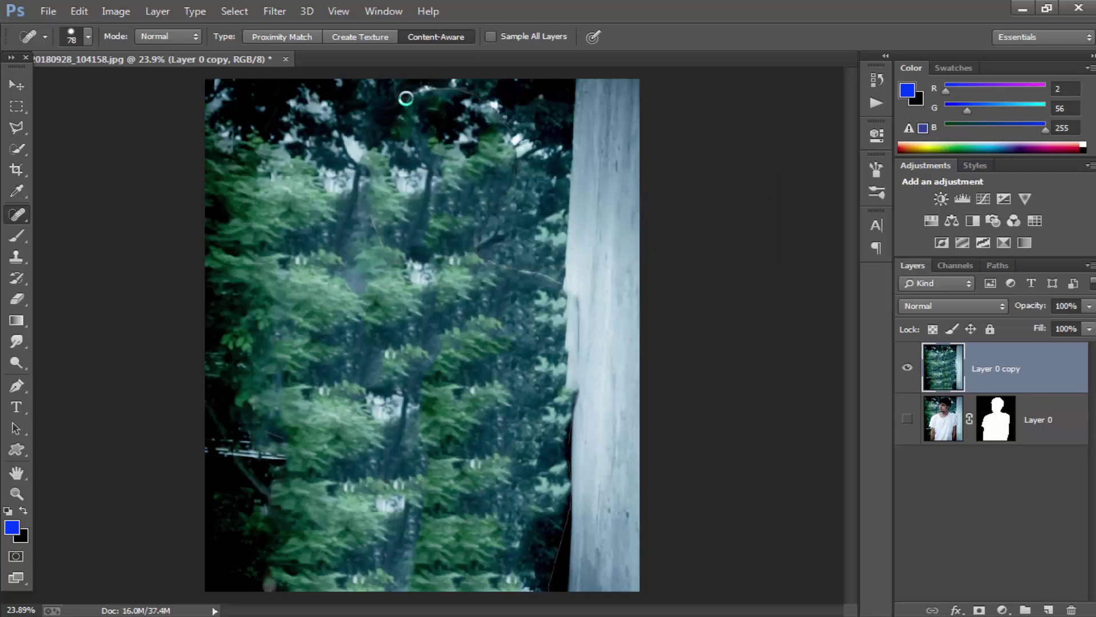
left_click_drag(403, 103, 565, 303)
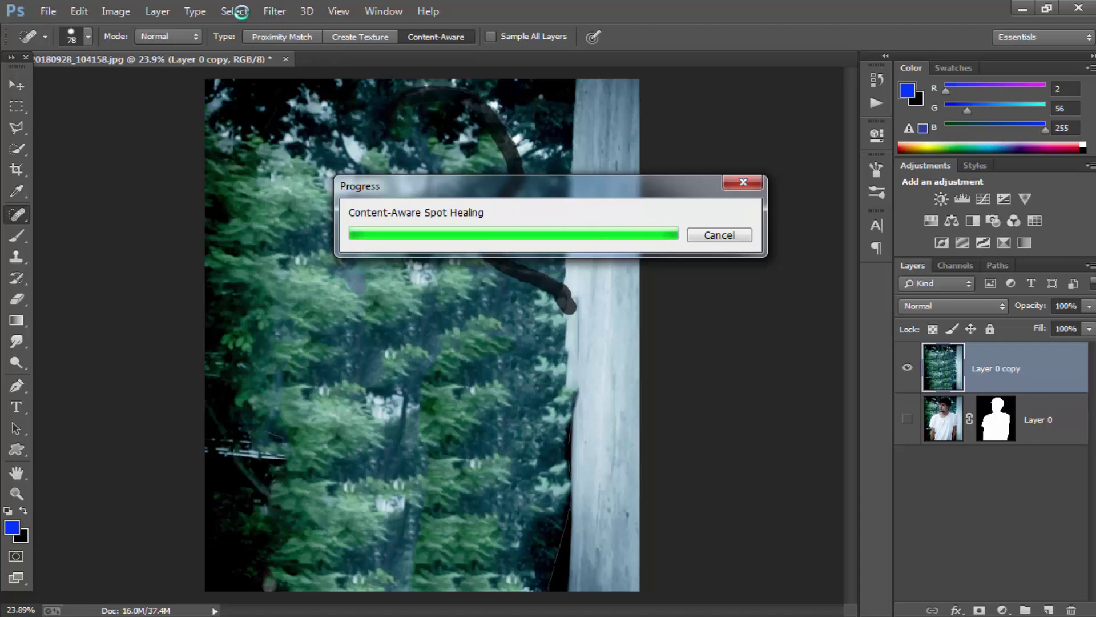
Step: Apply the Camera Raw Filter with Blacks +100, Shadows +33, Contrast +35, Vibrance +36
left_click(274, 11)
mouse_move(282, 190)
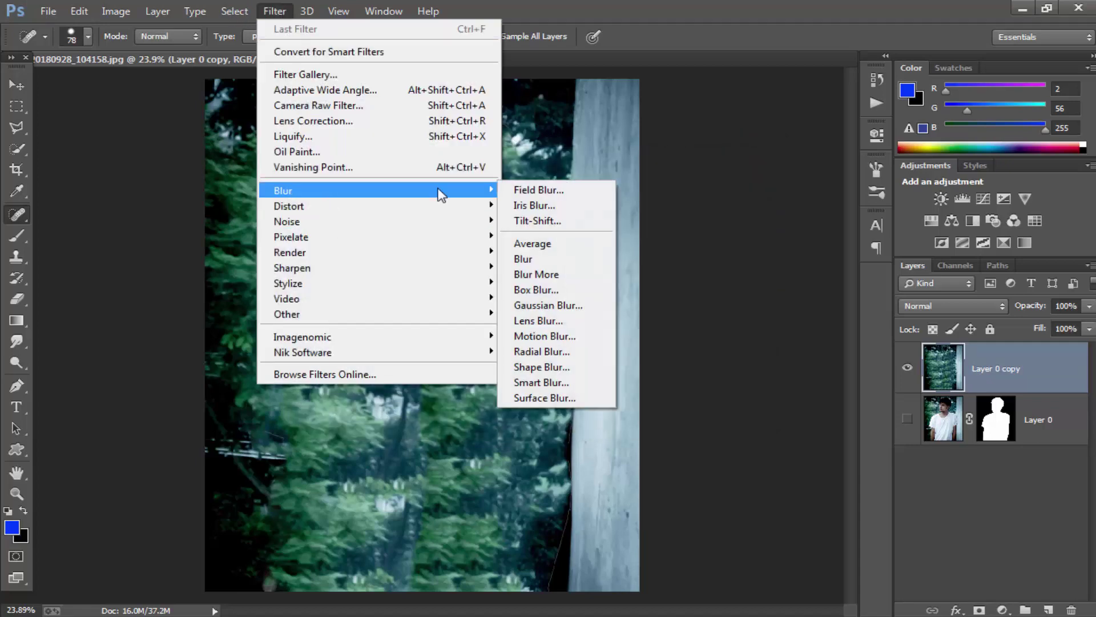
key("Escape")
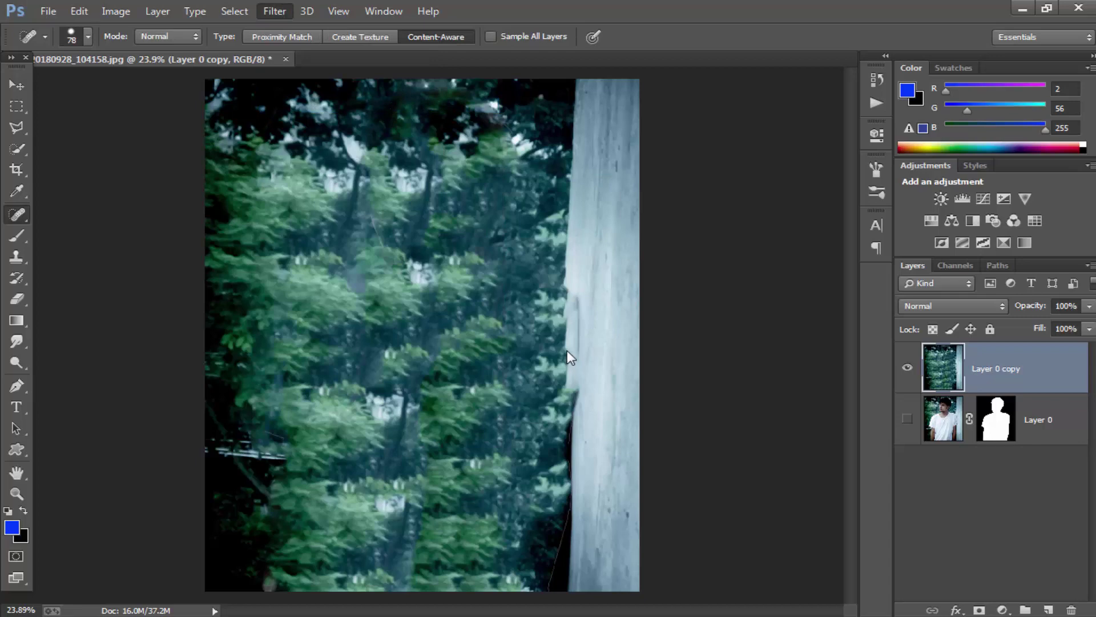
key("ctrl+shift+a")
left_click_drag(959, 462, 1090, 477)
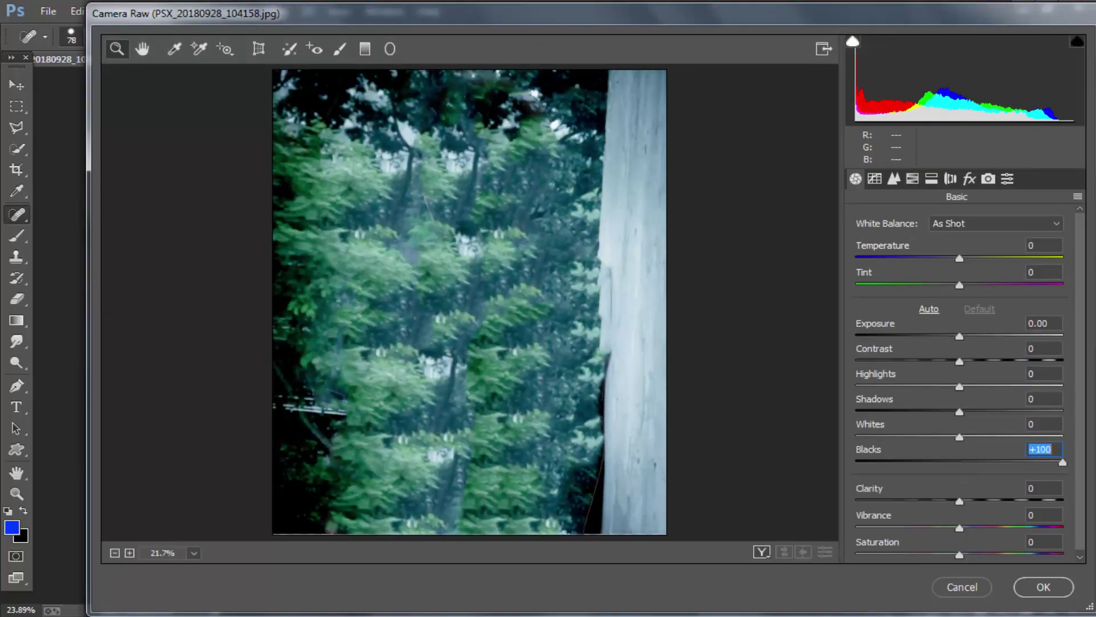
left_click_drag(959, 411, 993, 412)
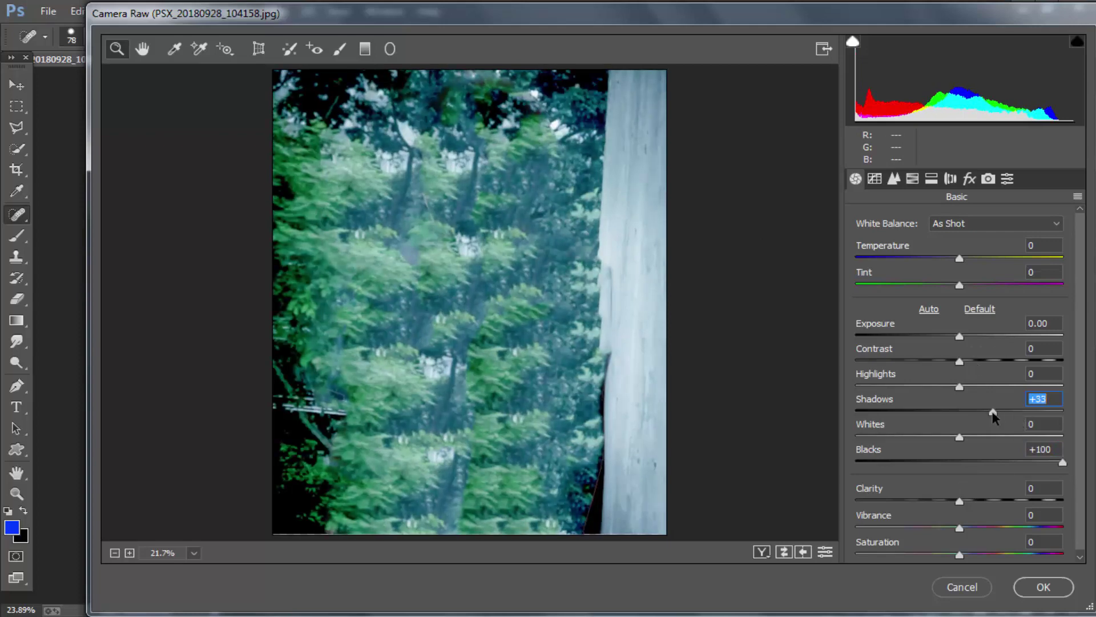
left_click_drag(974, 361, 995, 361)
left_click(996, 525)
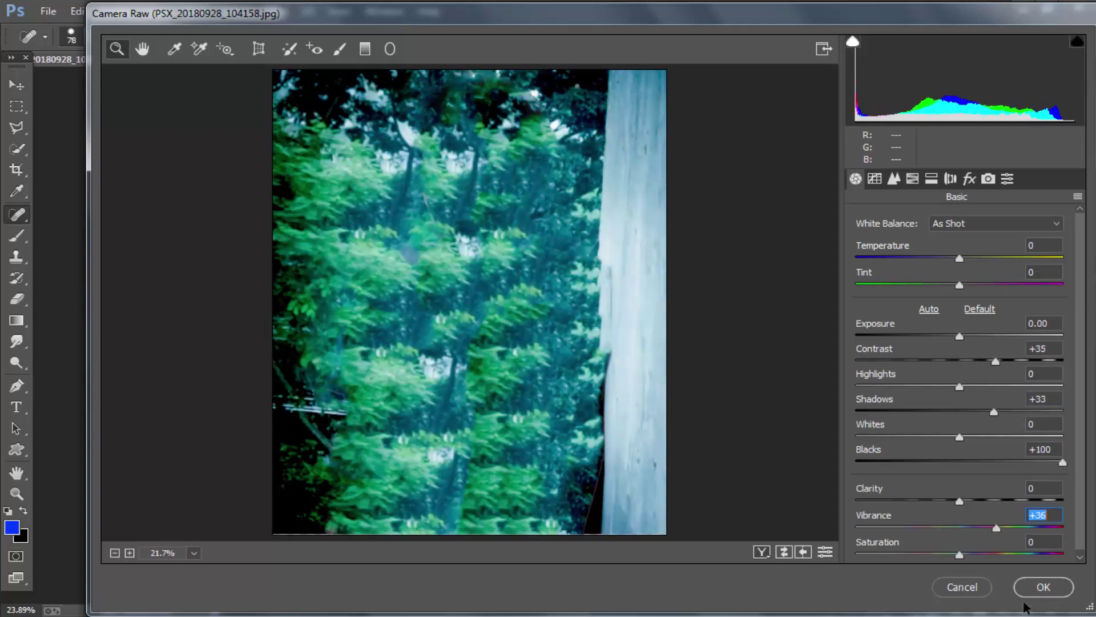
key("Return")
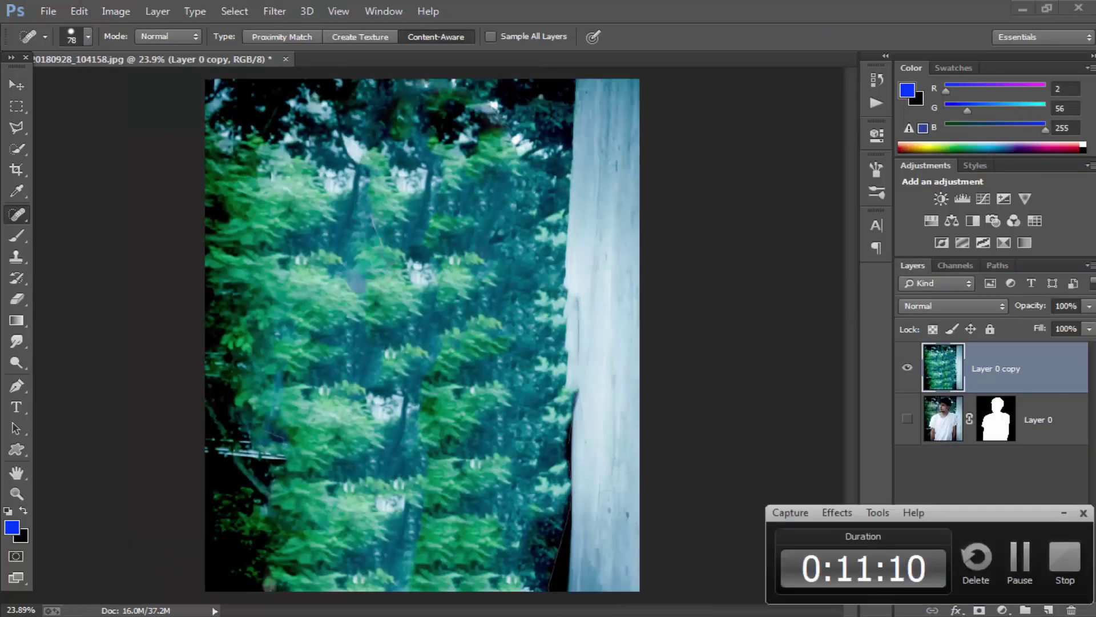
left_click(275, 11)
mouse_move(377, 191)
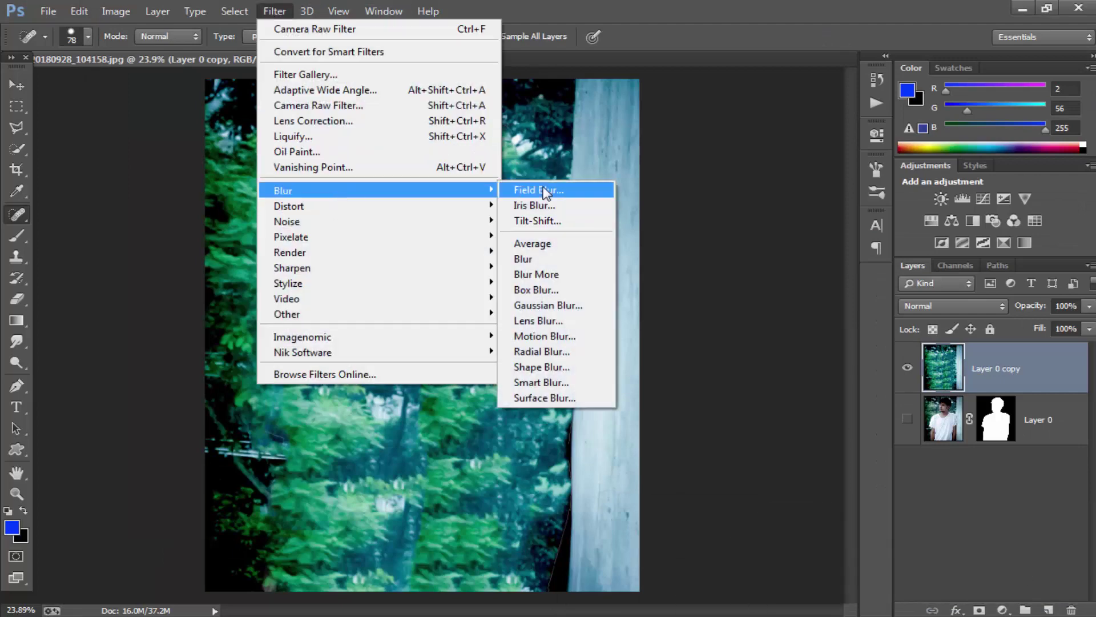
left_click(549, 190)
left_click(443, 386)
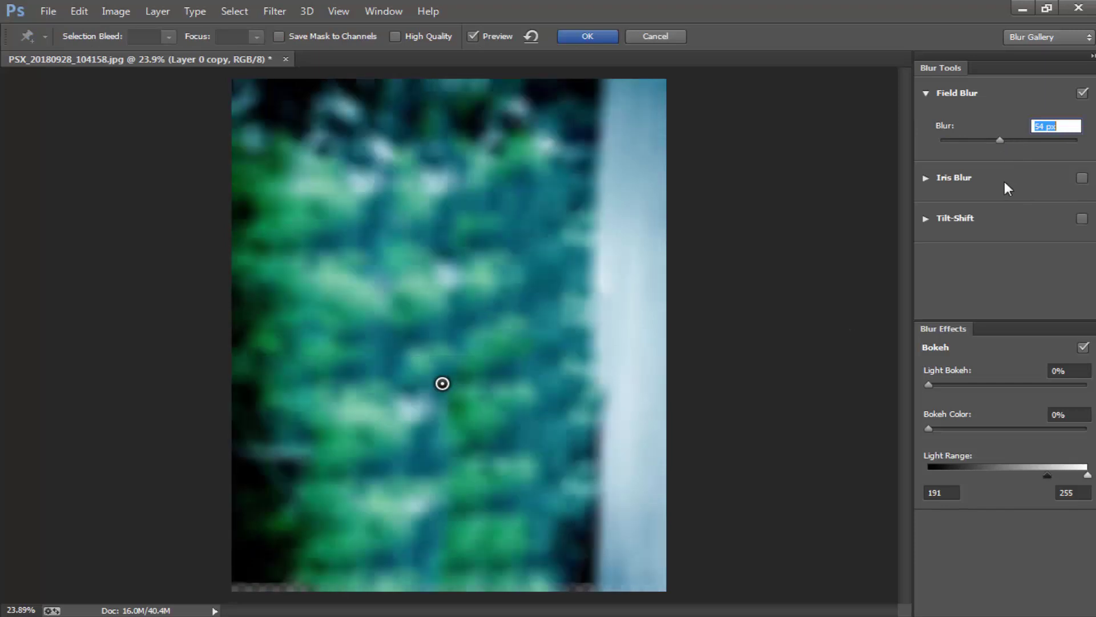
left_click_drag(1015, 384, 1088, 387)
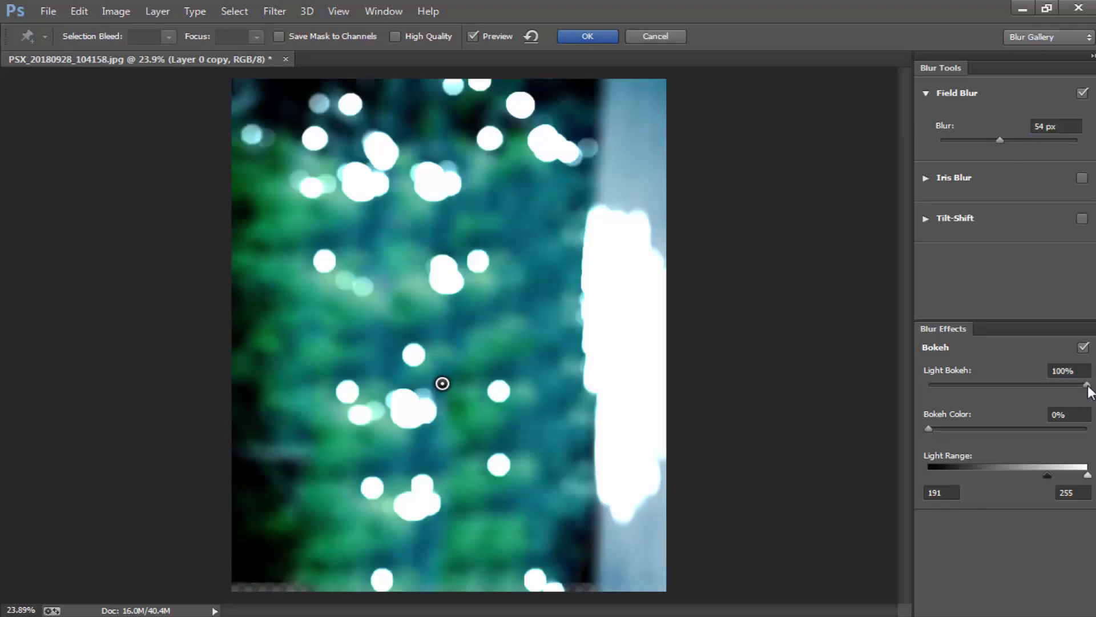
mouse_move(1057, 476)
left_mouse_down()
mouse_move(1072, 476)
mouse_move(1060, 477)
left_mouse_up()
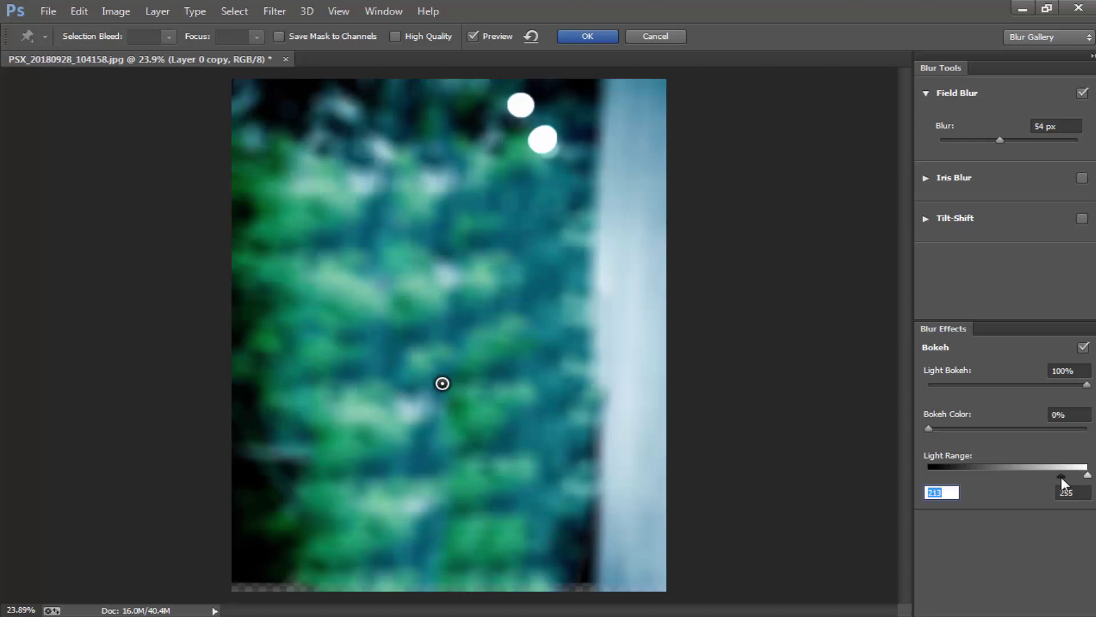
left_click_drag(928, 428, 1041, 428)
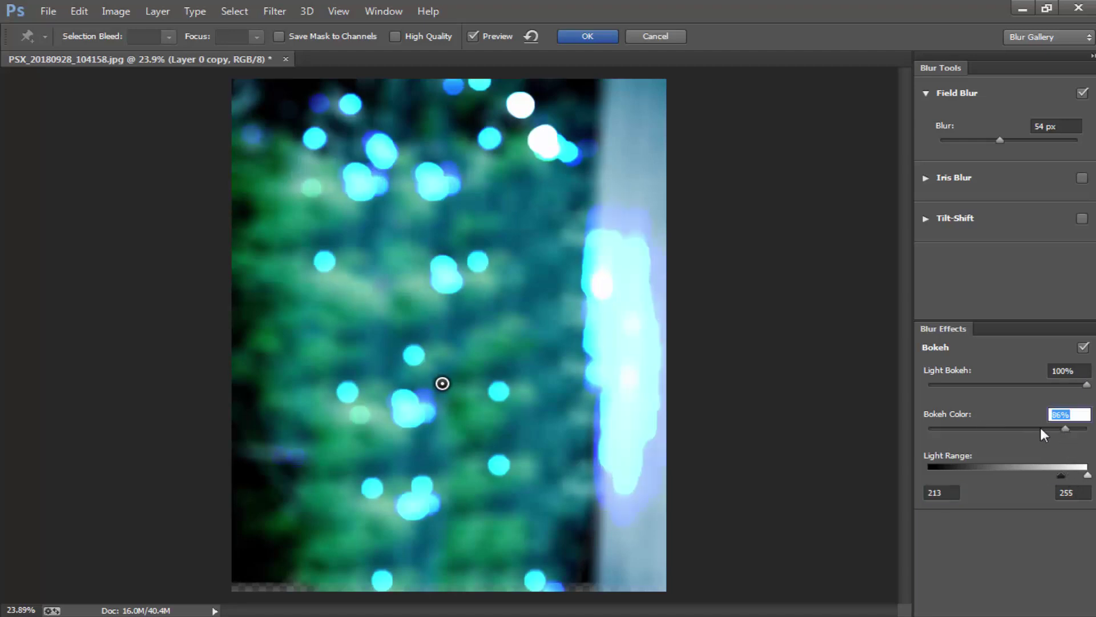
left_click_drag(1038, 428, 988, 429)
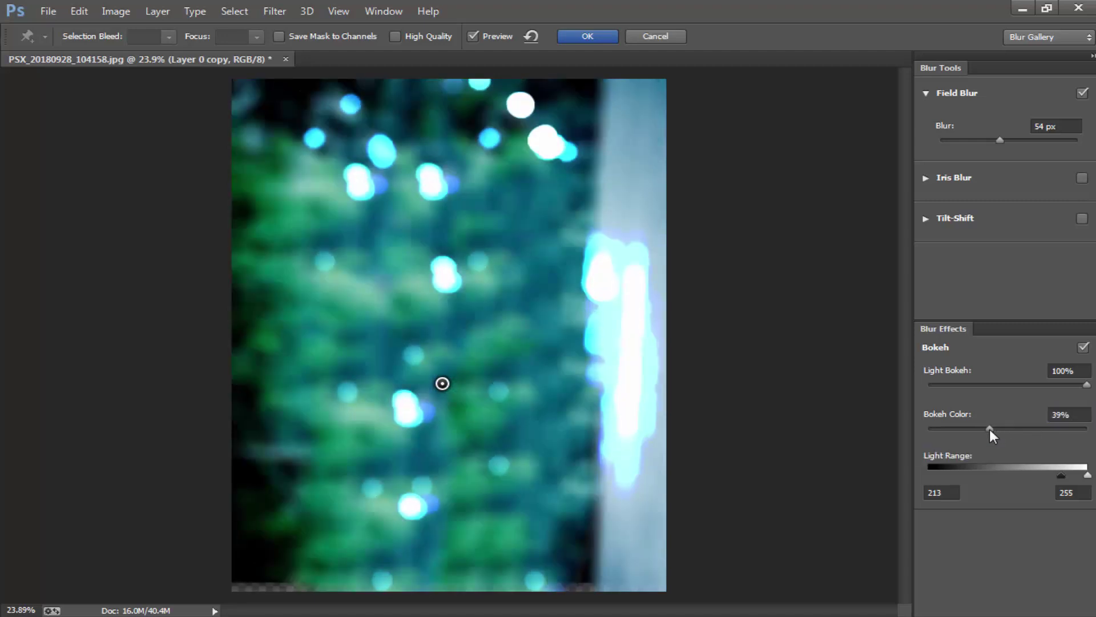
left_click(656, 37)
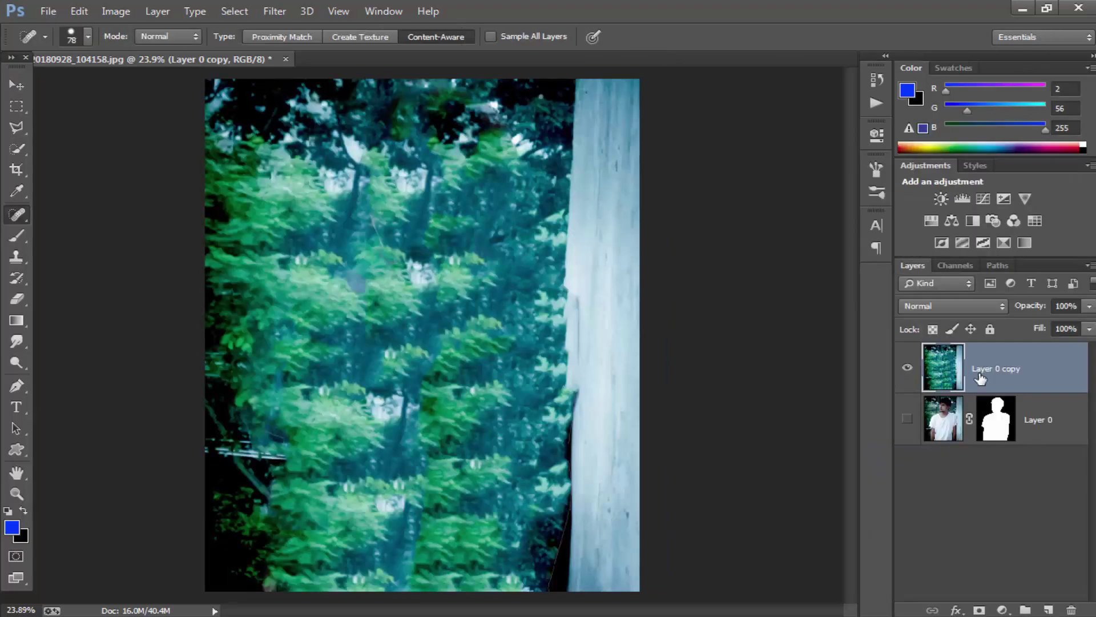
Step: Duplicate the background as Layer 0 copy 2, hide Layer 0 copy, and choose Field Blur
key("ctrl+j")
left_click(907, 419)
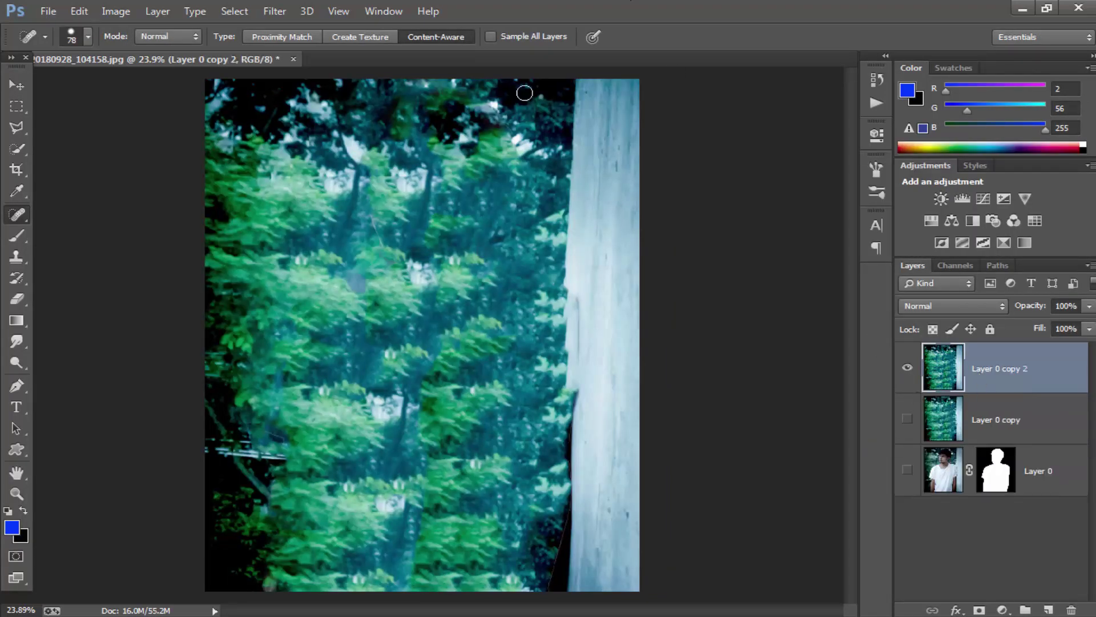
left_click(275, 11)
mouse_move(358, 237)
left_click(536, 182)
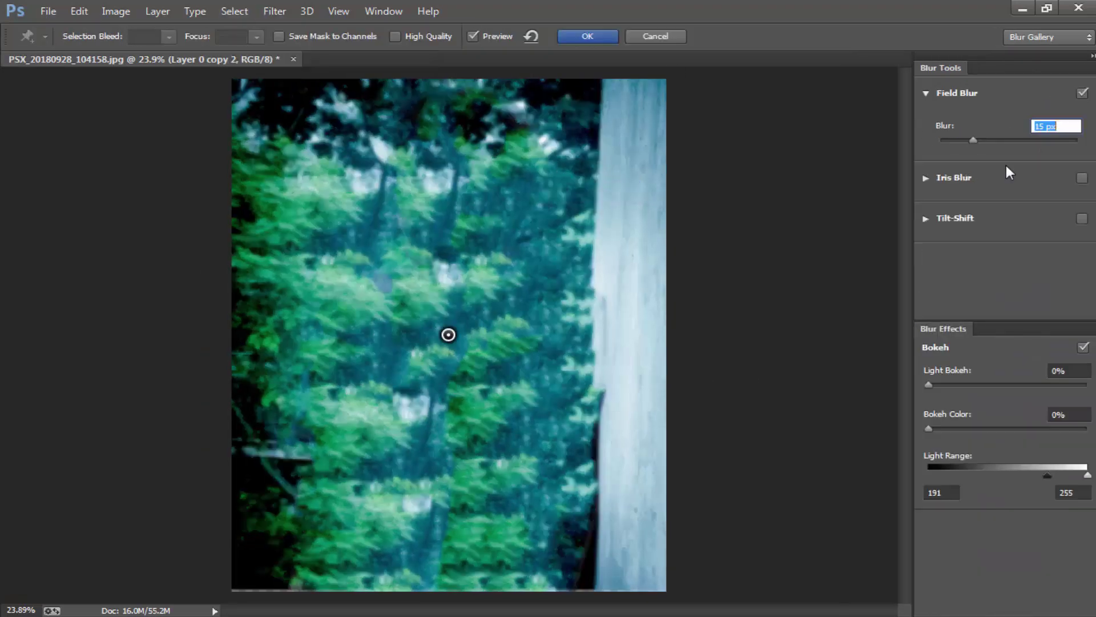
Step: Set Field Blur to 74 px, Bokeh Color 92%, Light Range 218, and apply it
left_click(998, 140)
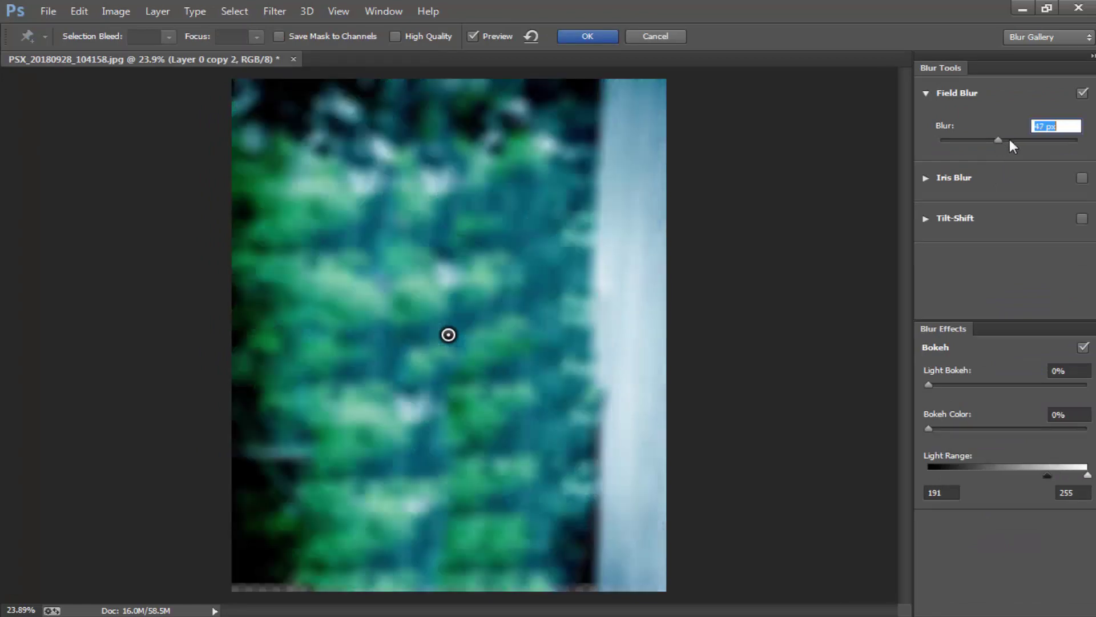
left_click_drag(1010, 139, 1005, 140)
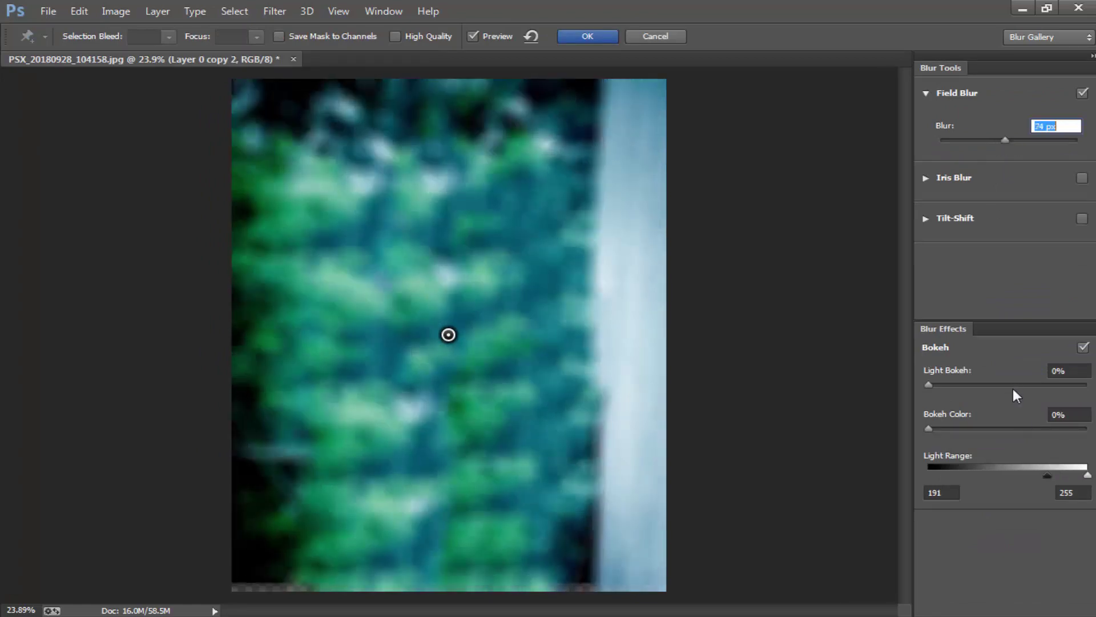
left_click_drag(1013, 385, 1087, 385)
left_click(1091, 429)
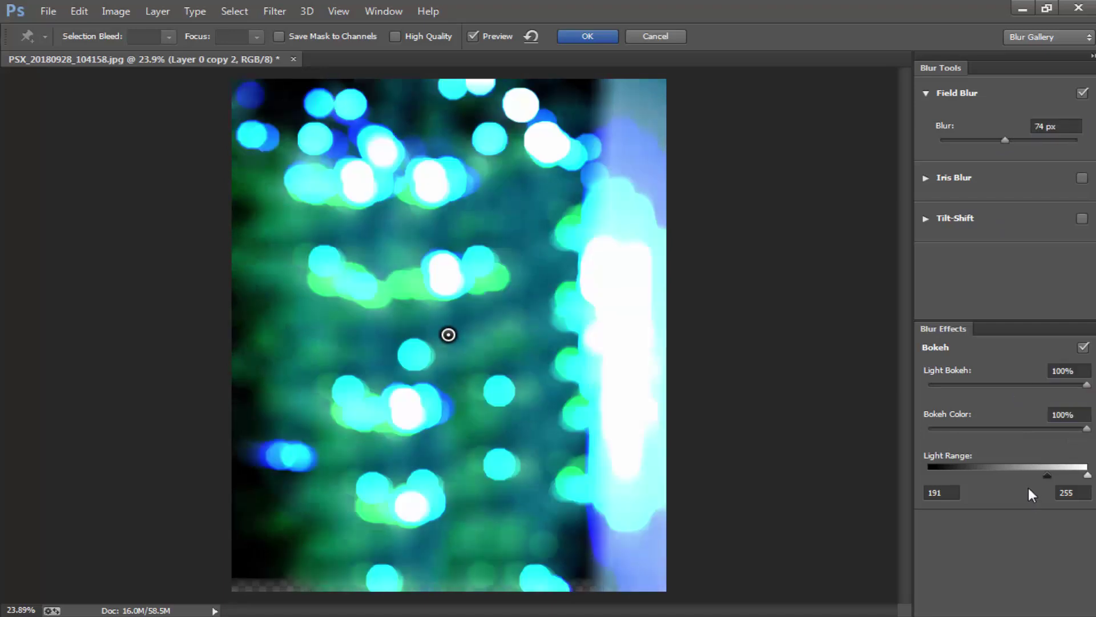
left_click_drag(1047, 475, 1073, 476)
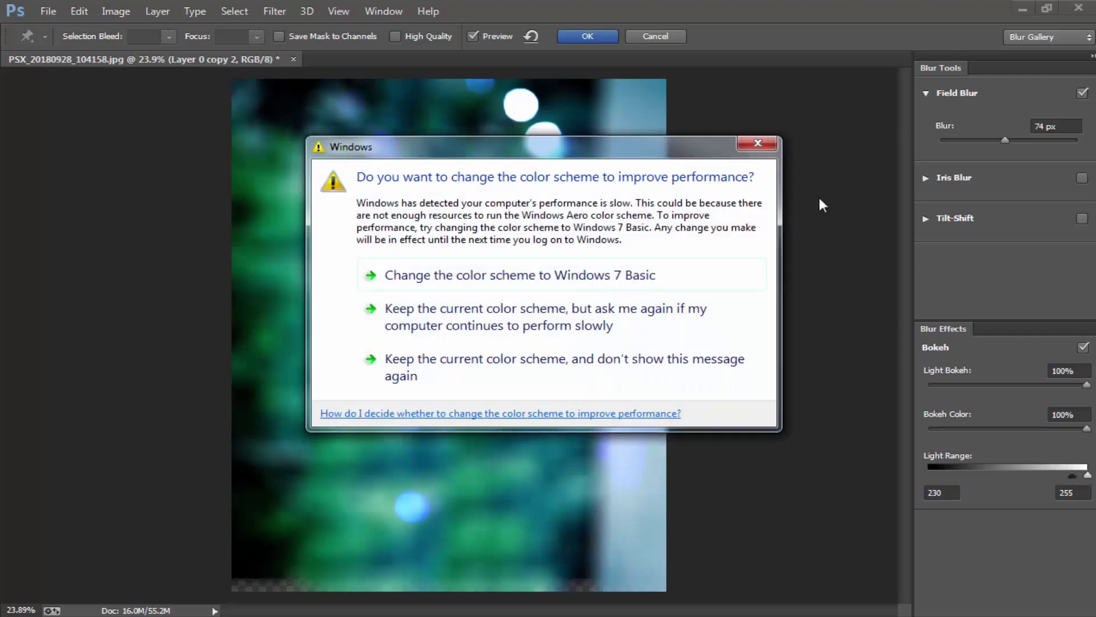
left_click_drag(1073, 480, 1064, 477)
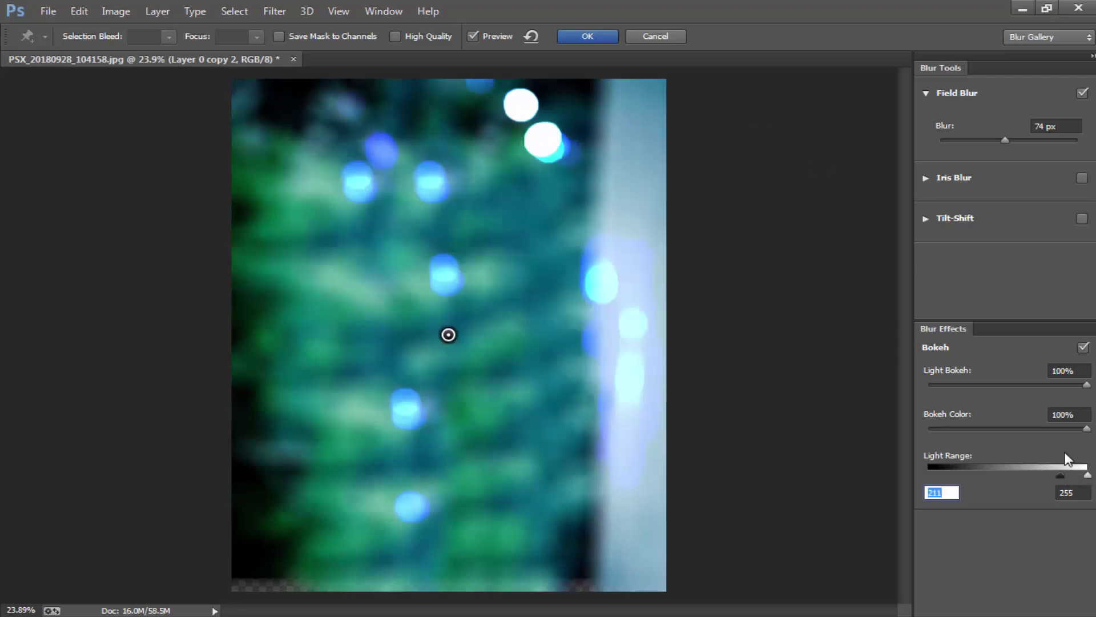
left_click(1065, 476)
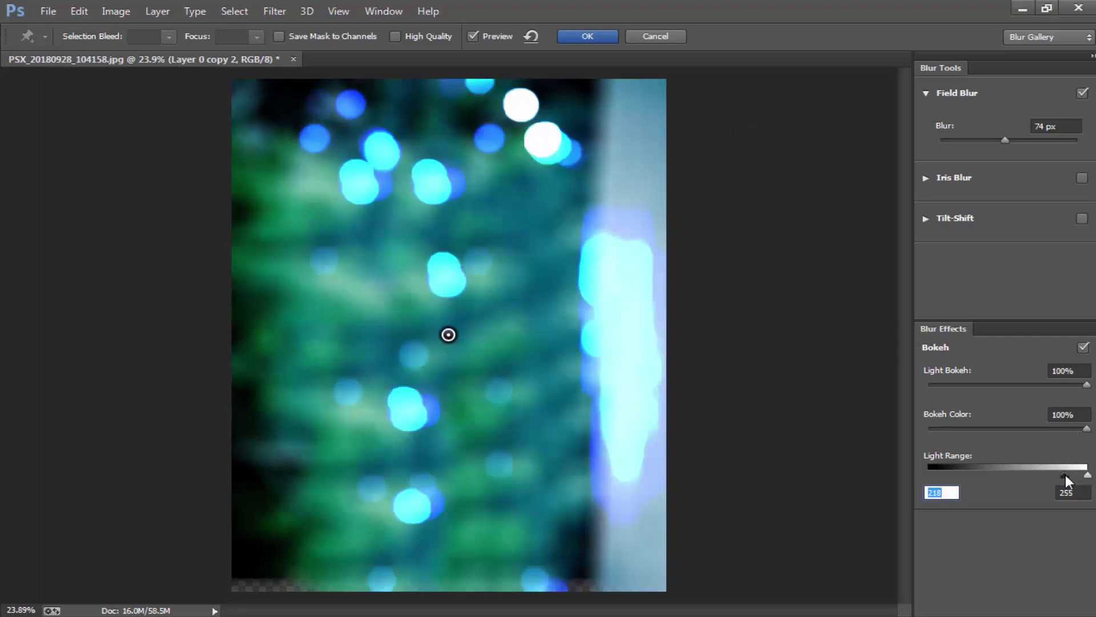
left_click_drag(1081, 431, 1075, 431)
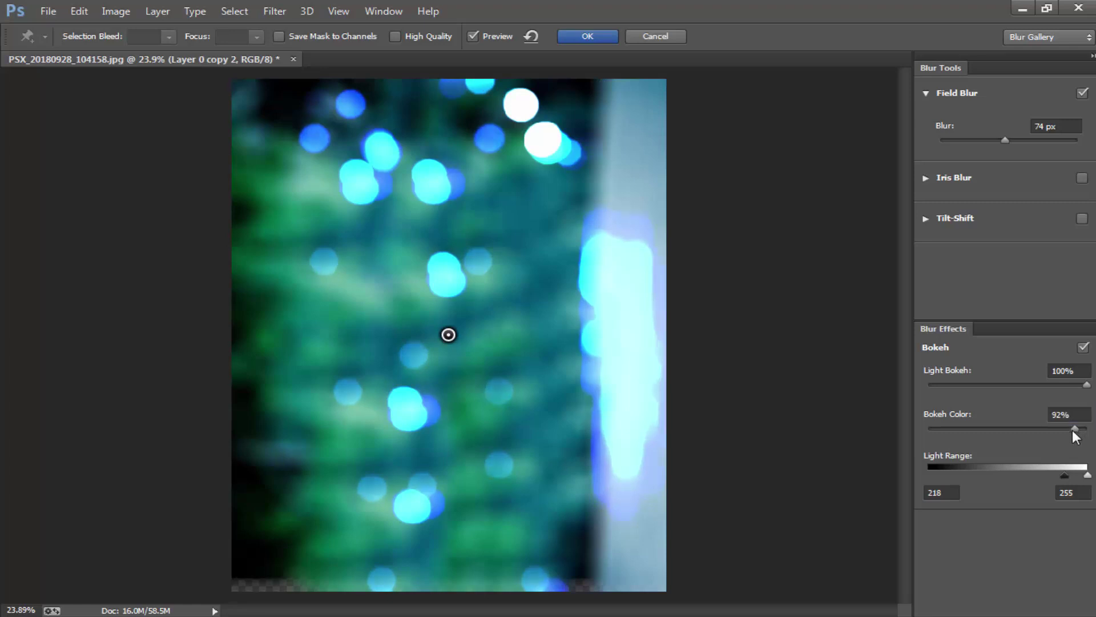
left_click(579, 37)
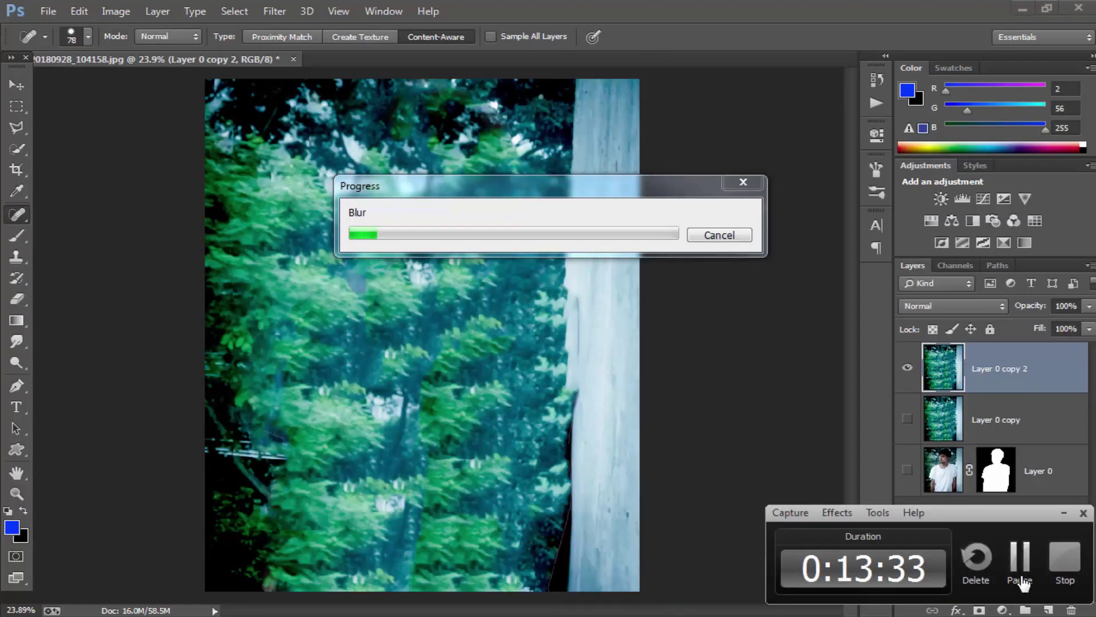
left_click(1020, 581)
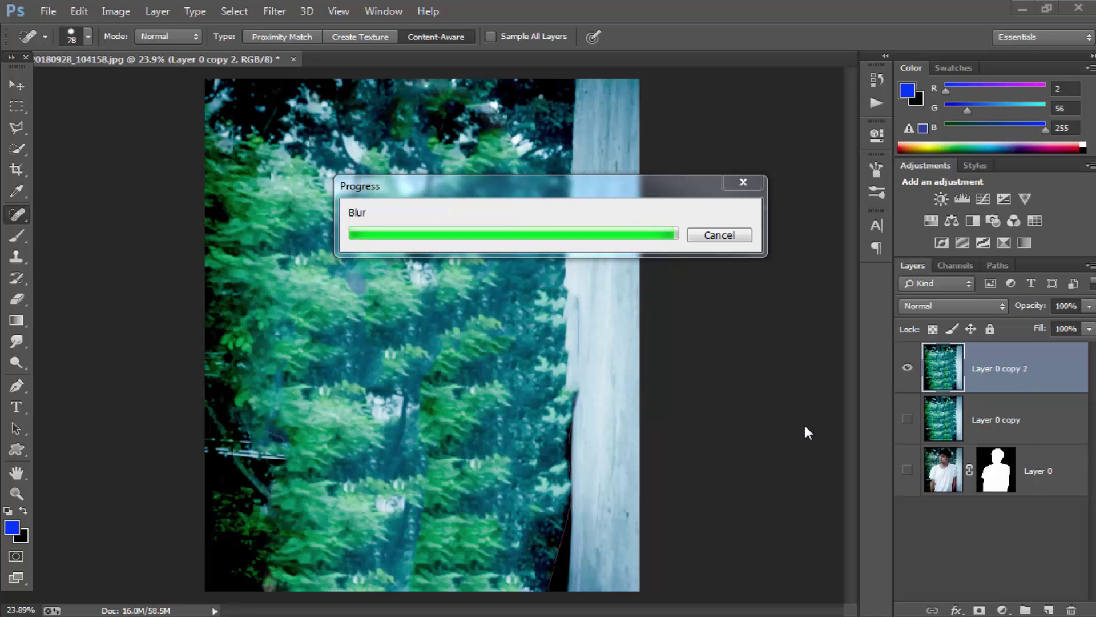
Step: Erase the cyan glow from the right strip with a 349 px eraser
left_click(907, 421)
key("e")
right_click(655, 238)
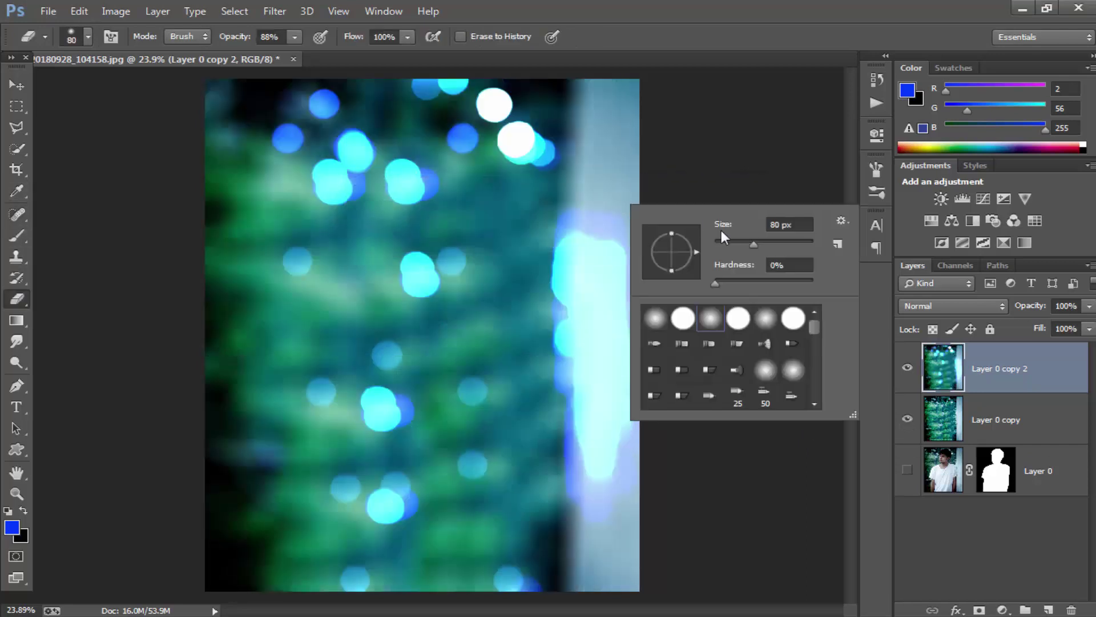
left_click_drag(754, 251, 778, 246)
key("Return")
mouse_move(623, 102)
left_mouse_down()
mouse_move(621, 455)
mouse_move(603, 527)
left_mouse_up()
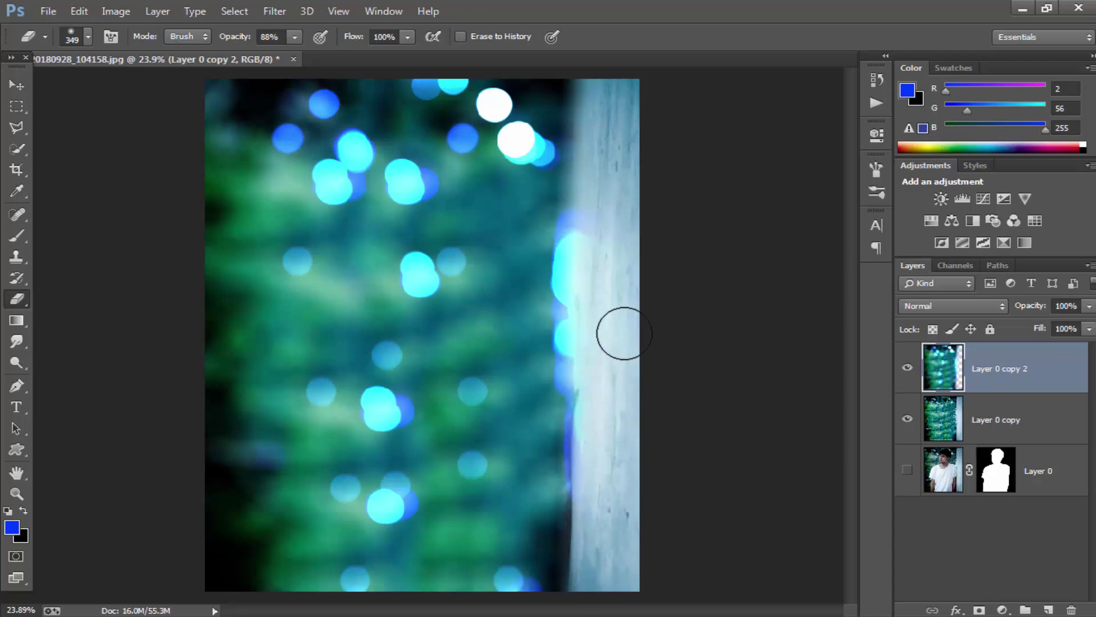
left_click_drag(618, 330, 601, 110)
mouse_move(600, 311)
left_mouse_down()
mouse_move(590, 354)
mouse_move(597, 495)
left_mouse_up()
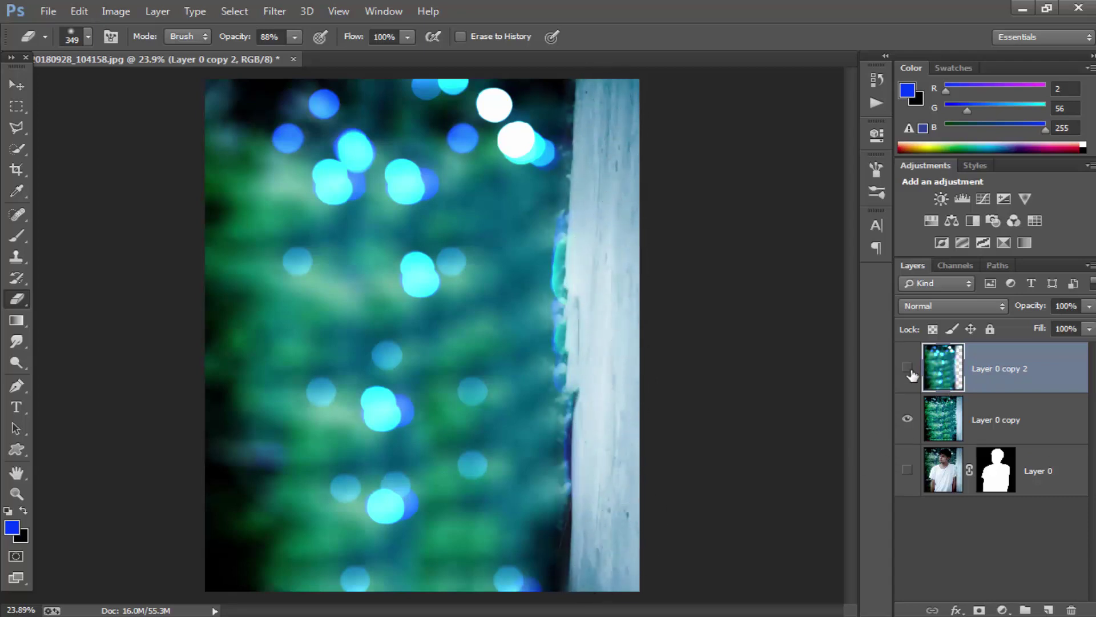
Step: Toggle Layer 0 copy to check the result, then merge it down into Layer 0 copy 2
left_click(907, 419)
left_click(911, 425)
left_click(912, 425)
right_click(978, 419)
left_click(727, 441)
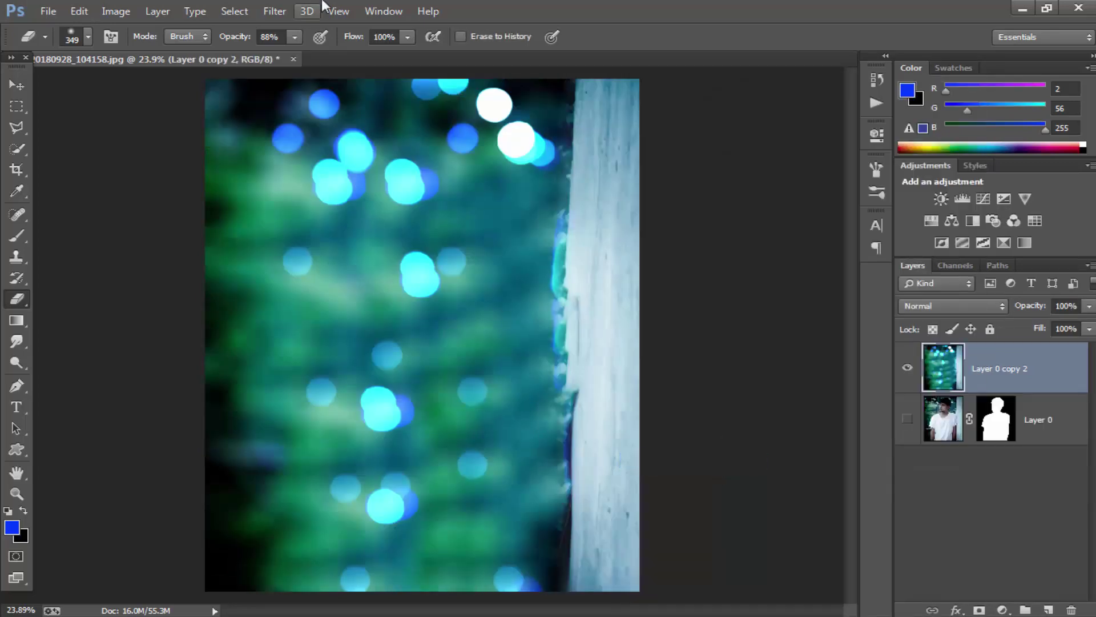
left_click(275, 11)
Step: Boost bokeh saturation in Camera Raw HSL: Greens and Aquas +100, Blues +12
left_click(319, 106)
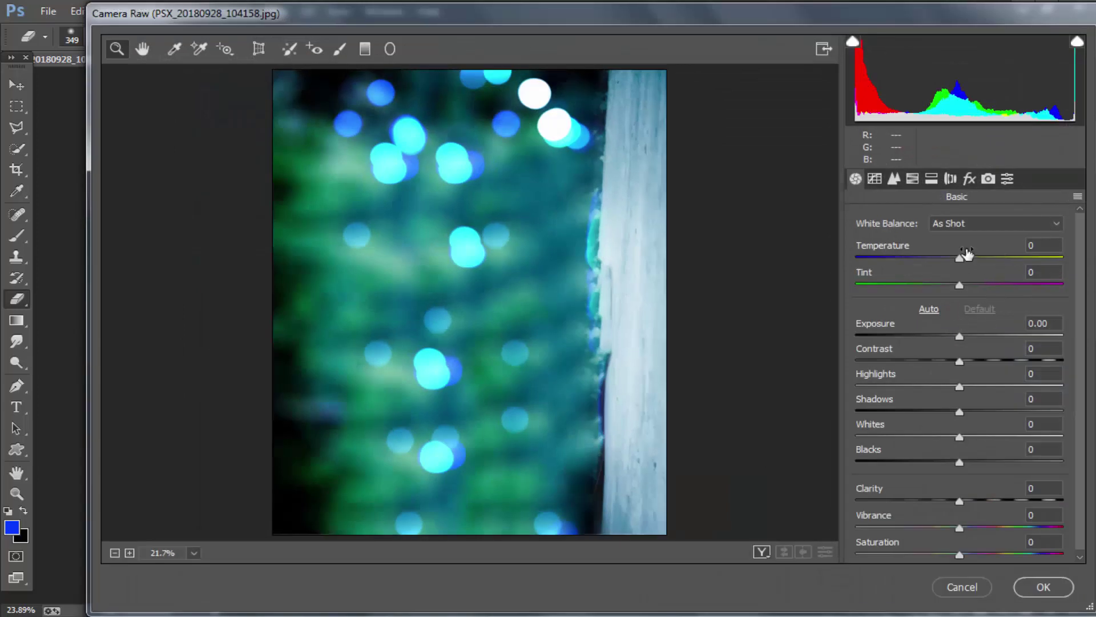
left_click(913, 179)
left_click(912, 242)
left_click_drag(966, 380, 1067, 382)
left_click_drag(964, 406, 1094, 405)
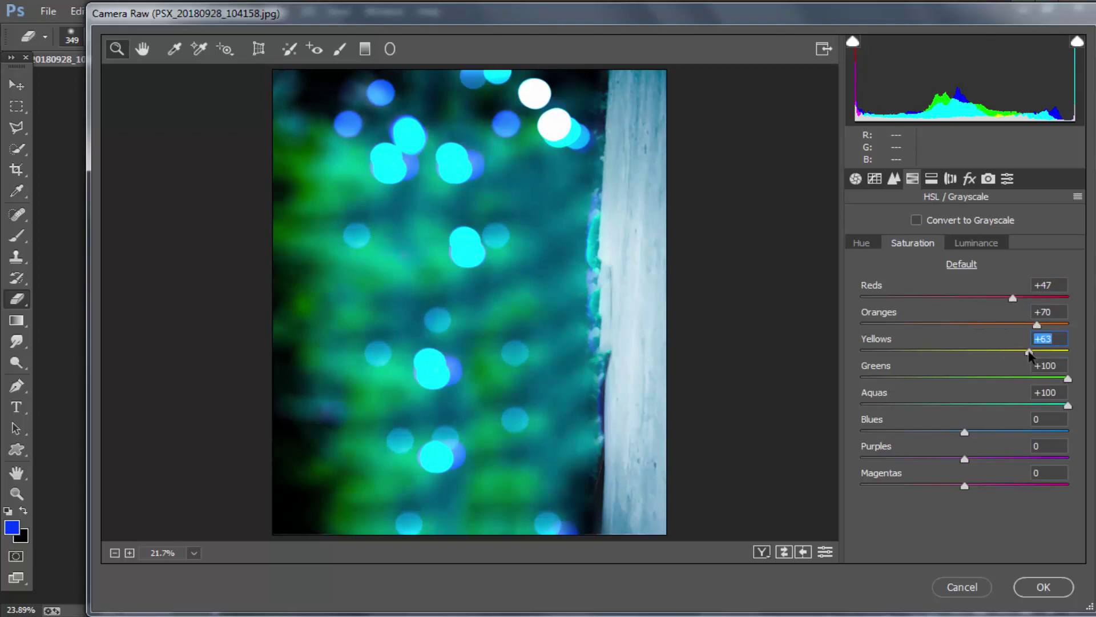
mouse_move(1013, 432)
left_mouse_down()
mouse_move(976, 430)
mouse_move(1015, 426)
left_mouse_up()
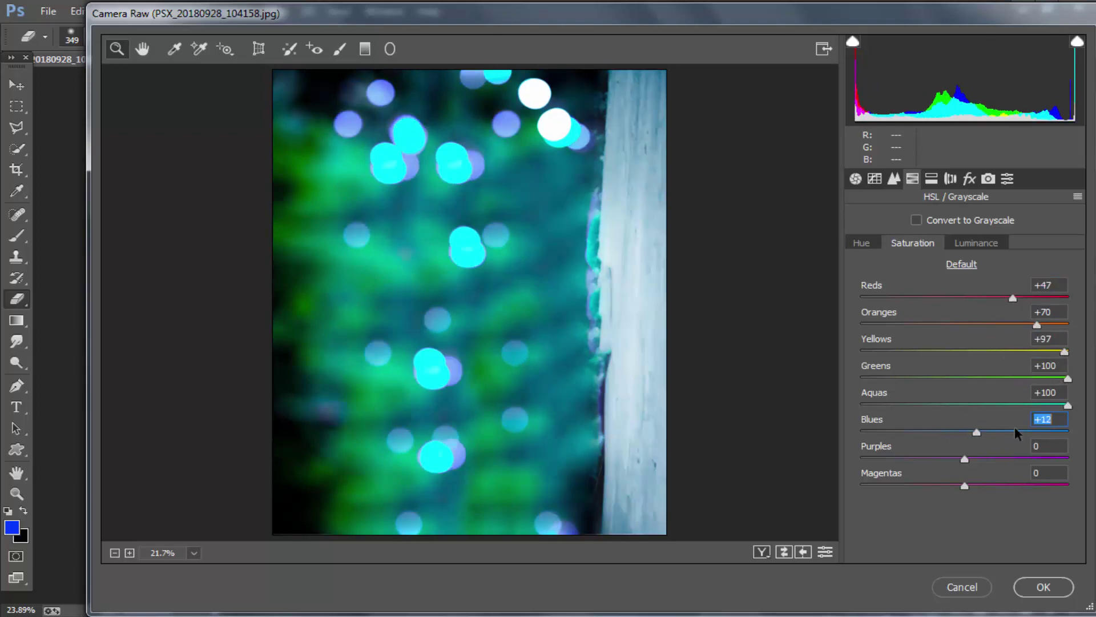
key("Return")
Step: Apply Layer 0's mask, make it visible, and move it above the bokeh layer
key("z")
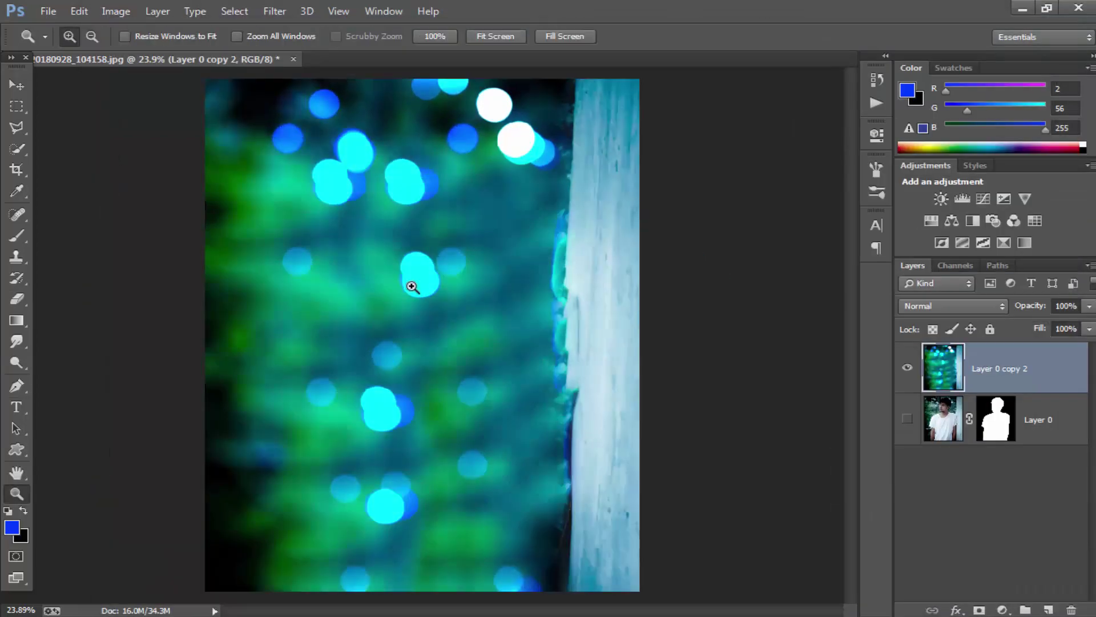
right_click(996, 427)
left_click(957, 480)
left_click(907, 418)
key("ctrl+bracketright")
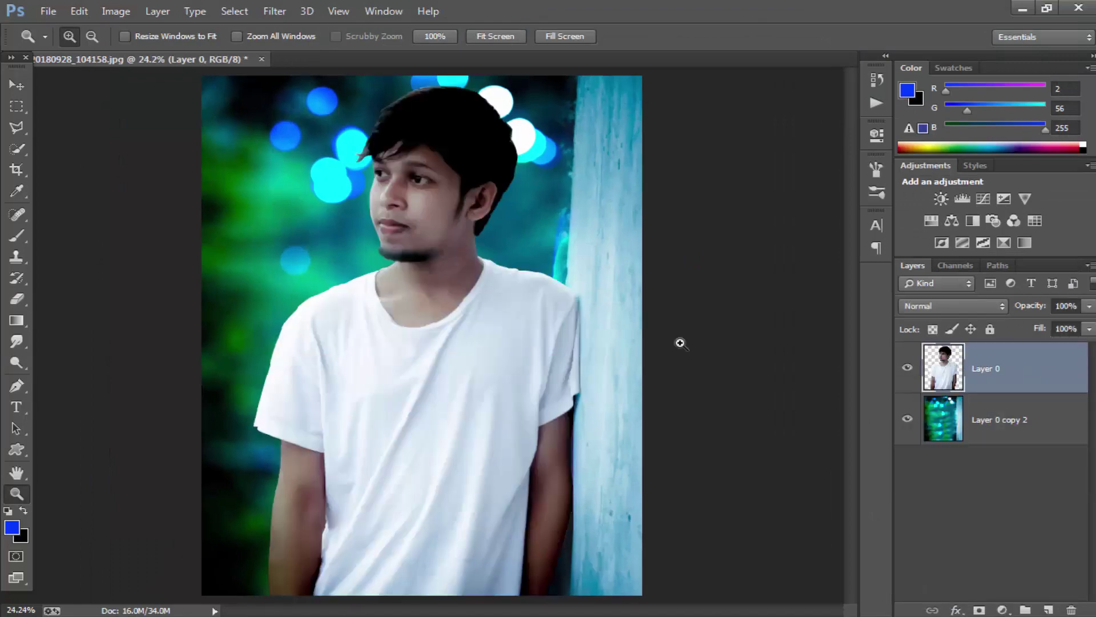
Step: In Camera Raw on the man, raise Orange luminance to +74 to lift the skin
left_click(365, 122)
right_click(377, 129)
left_click(400, 136)
left_click(274, 11)
left_click(318, 106)
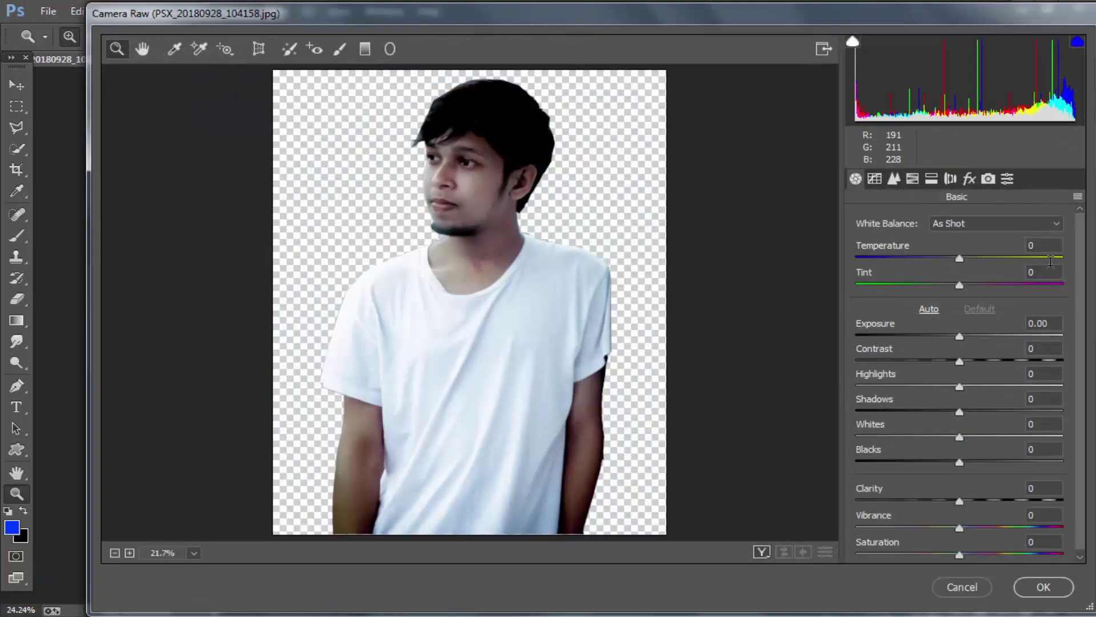
left_click(931, 179)
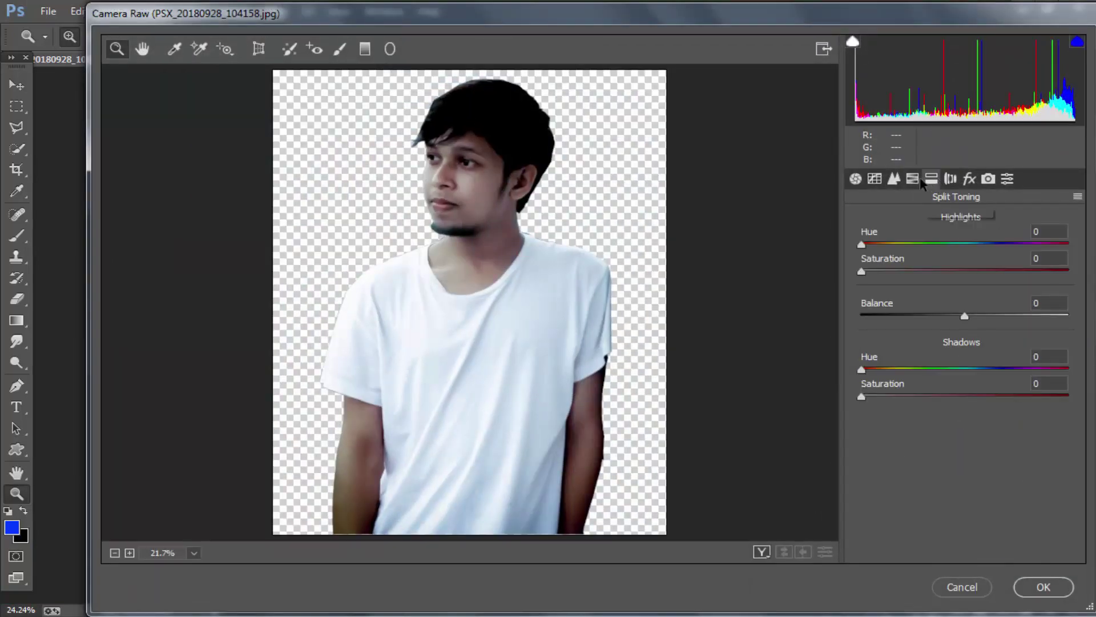
left_click(913, 179)
left_click(977, 243)
left_click_drag(964, 324, 1041, 325)
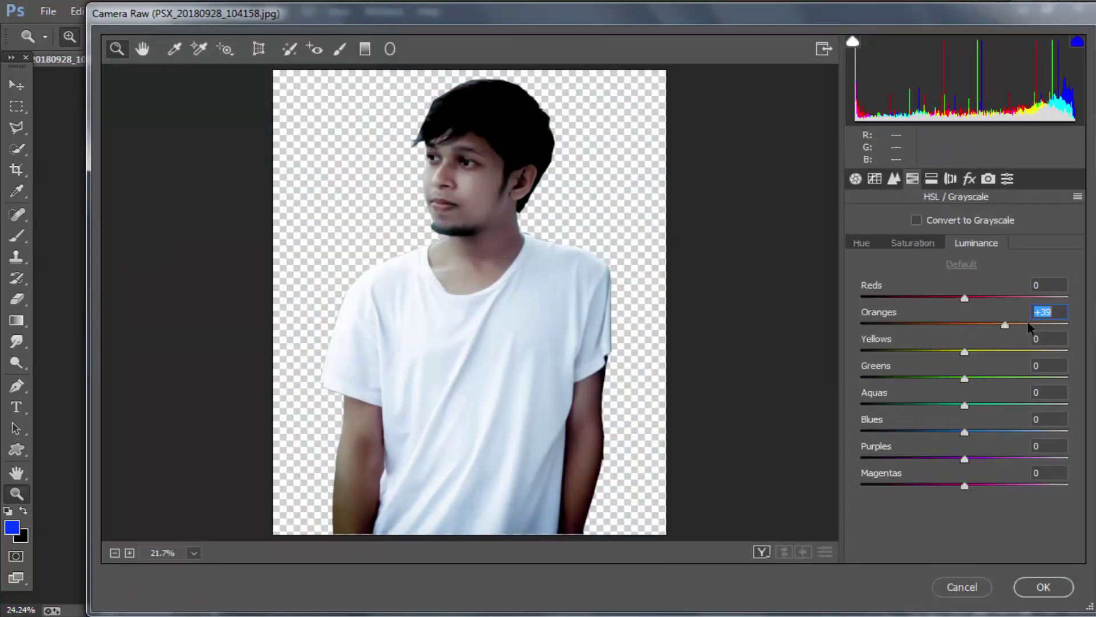
Step: Brush brighter exposure over the neck, then clear it and brush both forearms instead
left_click(573, 199)
left_click(543, 183)
right_click(543, 183)
left_click(593, 303)
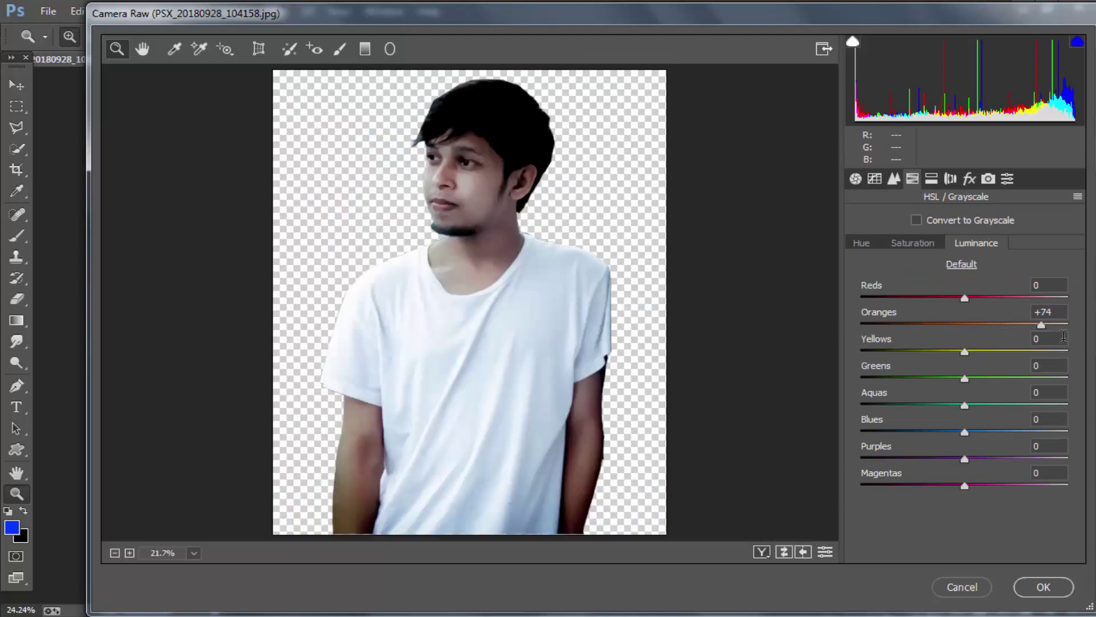
key("k")
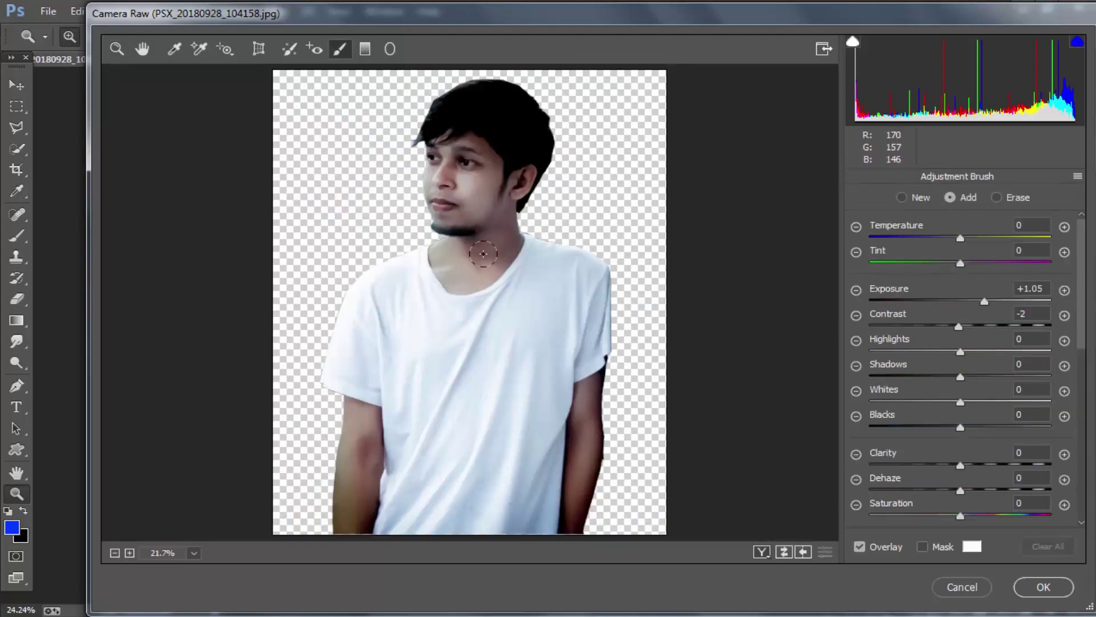
mouse_move(462, 250)
left_mouse_down()
mouse_move(453, 252)
mouse_move(489, 252)
mouse_move(491, 222)
mouse_move(440, 148)
mouse_move(445, 222)
left_mouse_up()
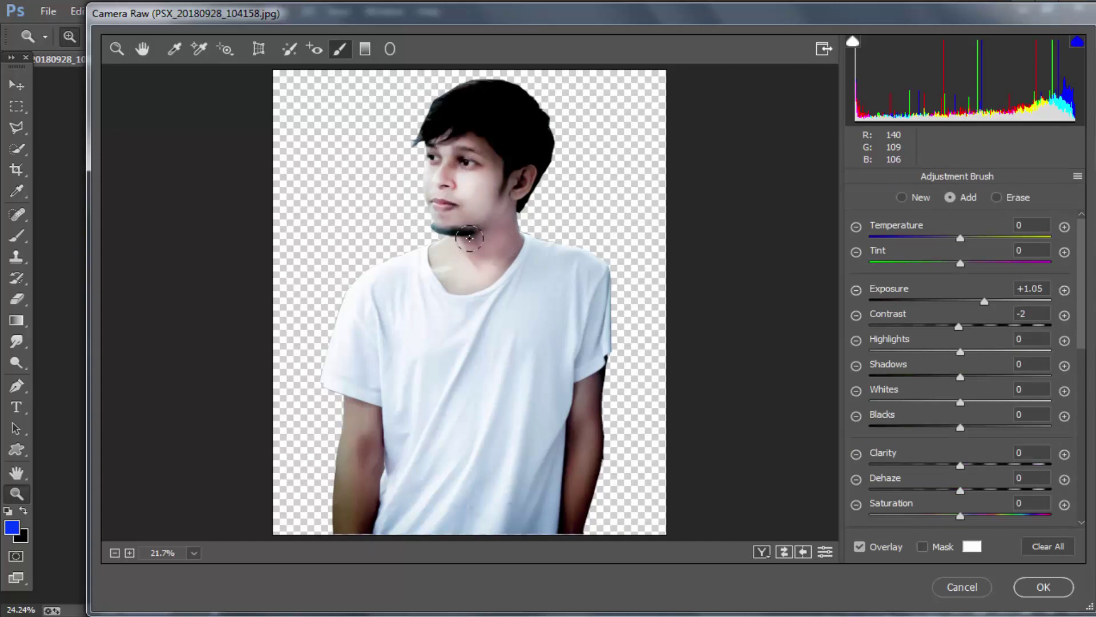
left_click(1049, 546)
mouse_move(583, 391)
left_mouse_down()
mouse_move(577, 503)
mouse_move(603, 449)
left_mouse_up()
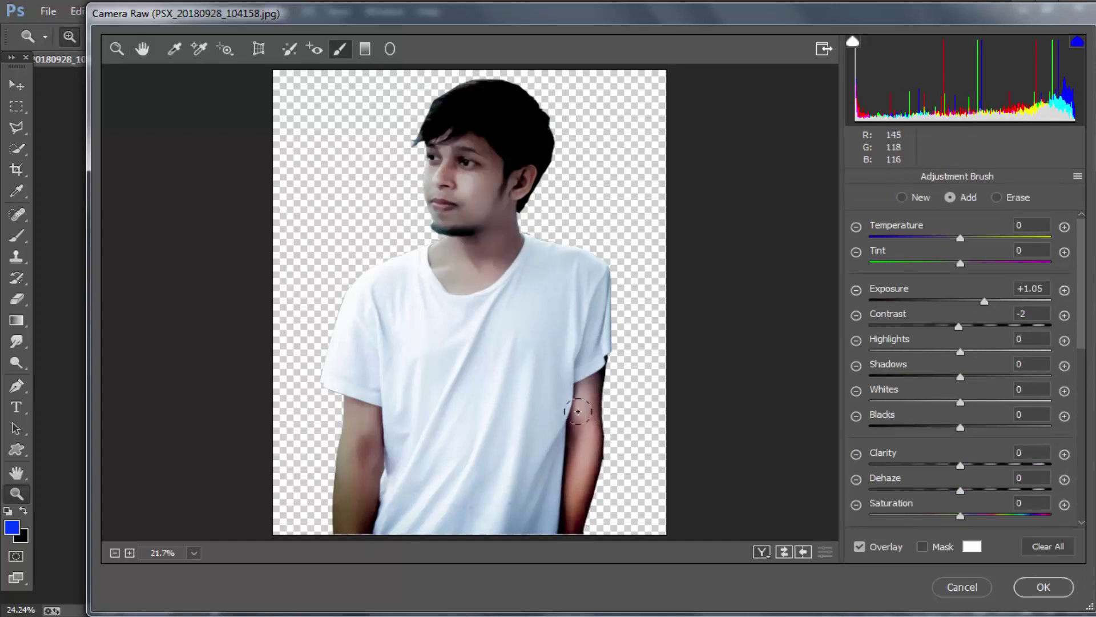
mouse_move(356, 451)
left_mouse_down()
mouse_move(351, 514)
mouse_move(355, 416)
mouse_move(358, 479)
mouse_move(354, 421)
mouse_move(339, 497)
left_mouse_up()
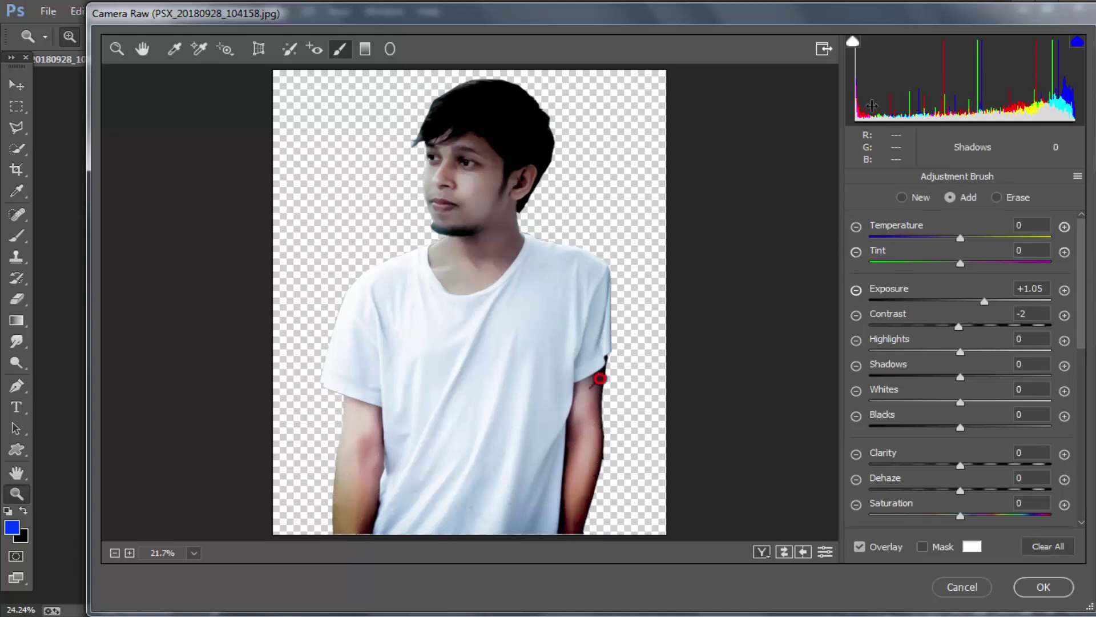
Step: Remove the Orange luminance boost, rebrush both forearms brighter, and apply Camera Raw
key("z")
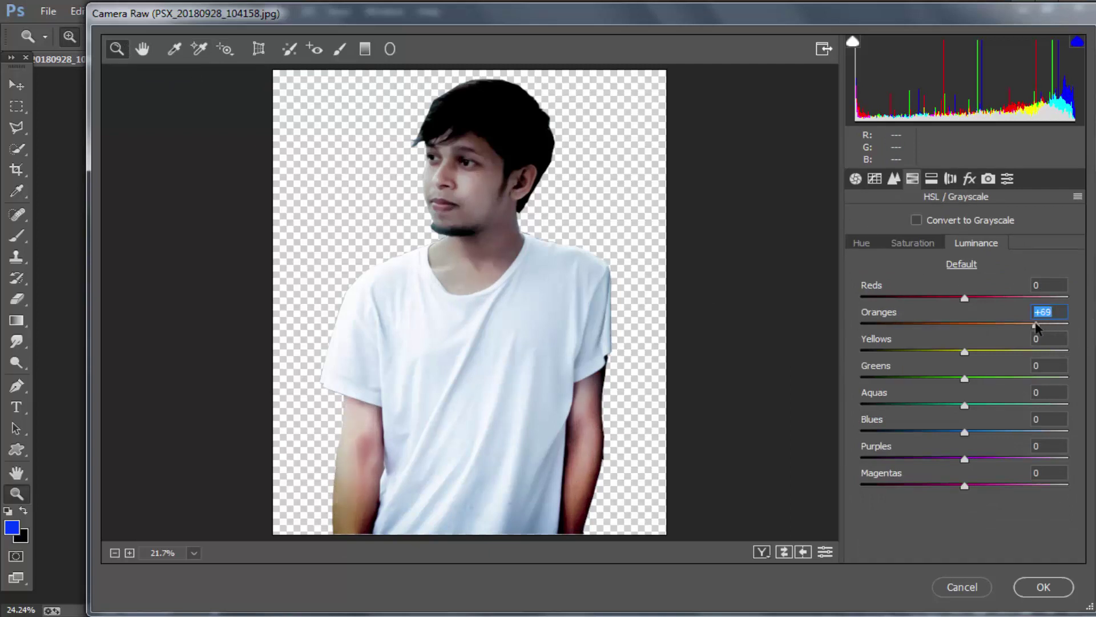
mouse_move(1018, 324)
left_mouse_down()
mouse_move(913, 325)
mouse_move(993, 324)
left_mouse_up()
right_click(1048, 313)
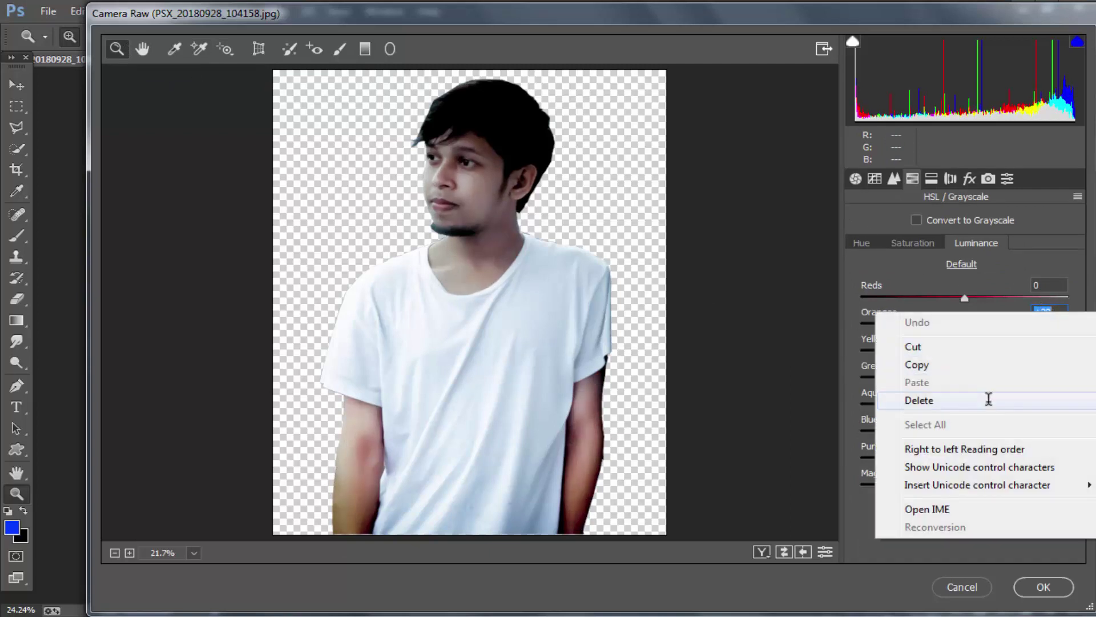
left_click(986, 400)
key("k")
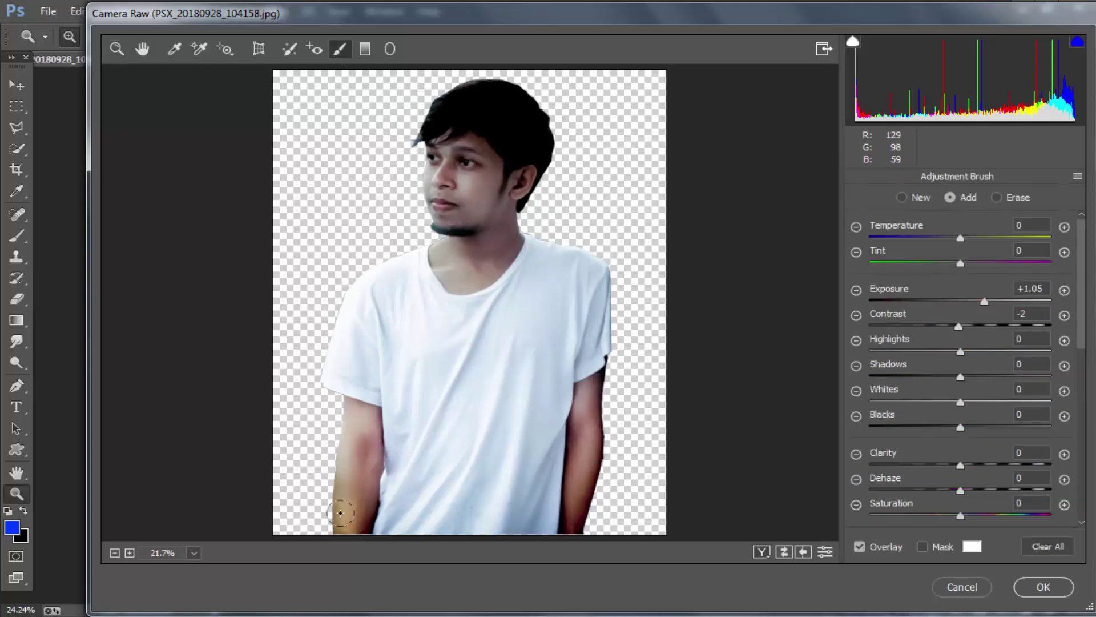
left_click(1062, 539)
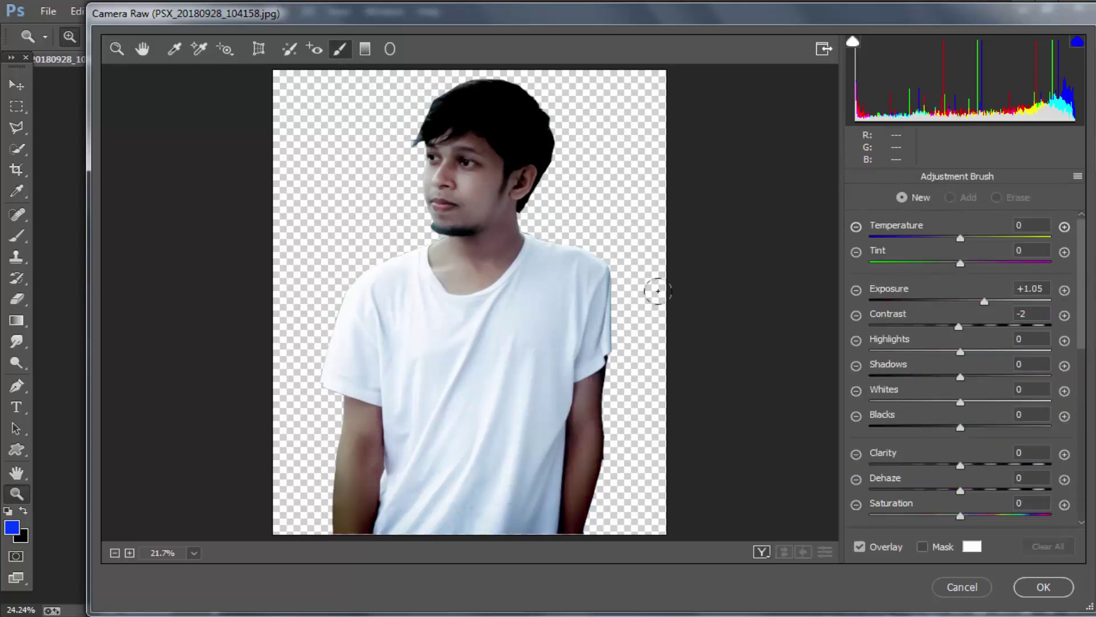
mouse_move(379, 446)
left_mouse_down()
mouse_move(361, 421)
mouse_move(358, 520)
mouse_move(327, 542)
mouse_move(351, 405)
left_mouse_up()
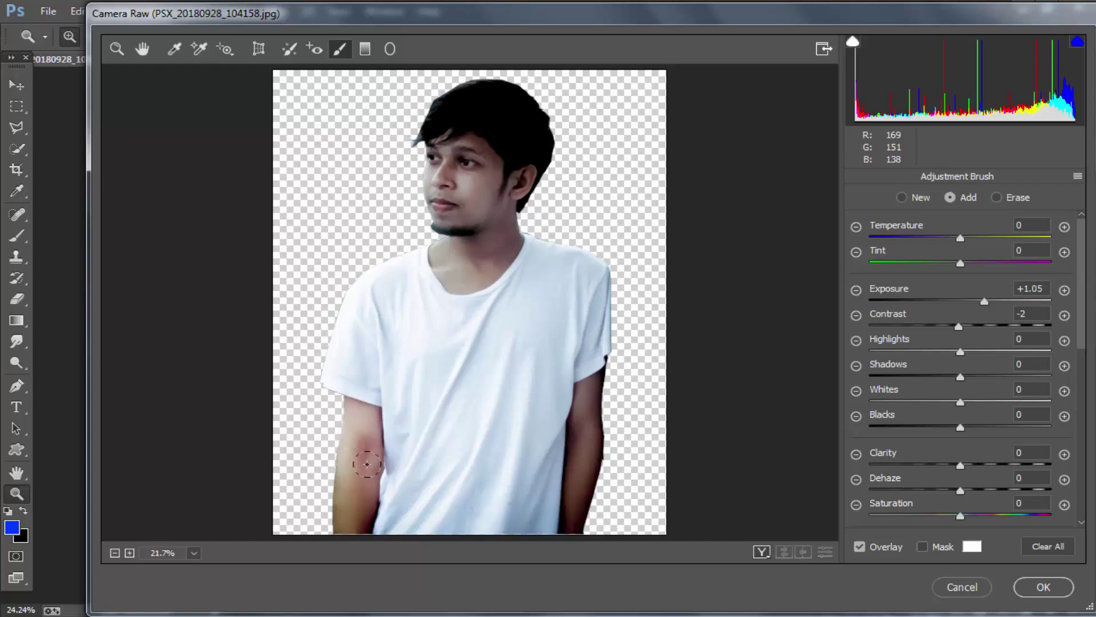
mouse_move(585, 388)
left_mouse_down()
mouse_move(604, 425)
mouse_move(594, 450)
left_mouse_up()
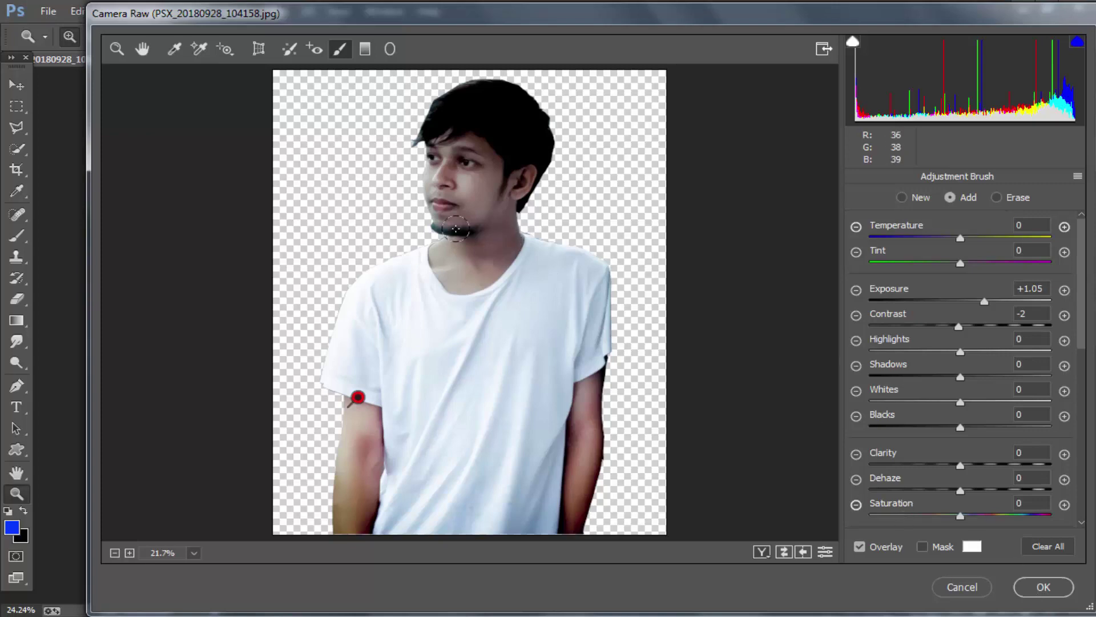
left_click(1043, 587)
Step: Brush the neck and face in Camera Raw, lower exposure to +0.90, and apply
left_click(274, 11)
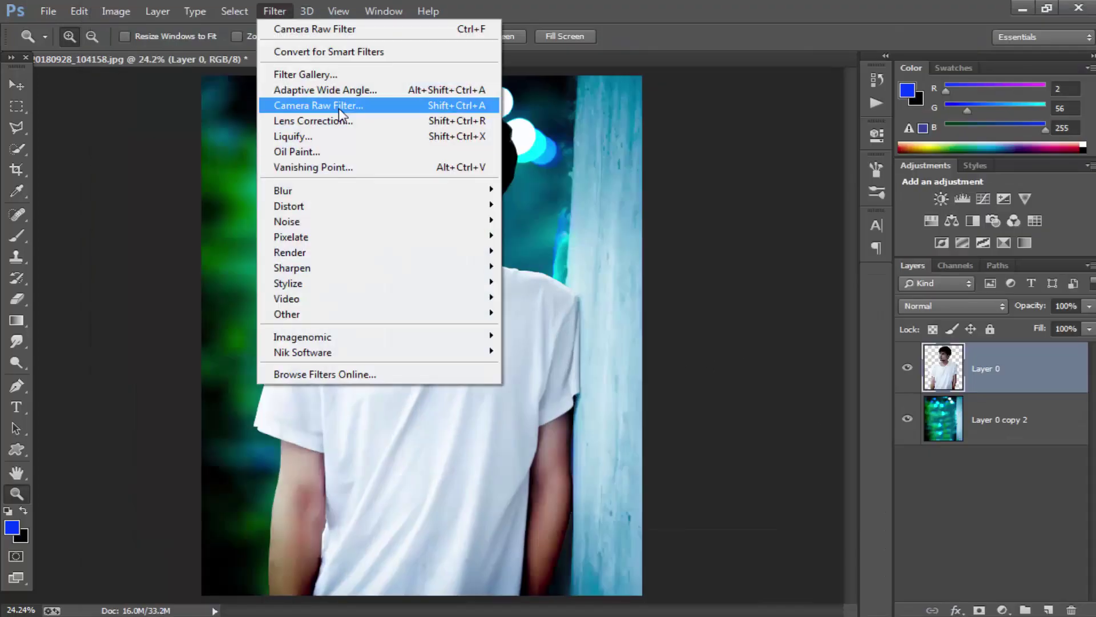
left_click(319, 103)
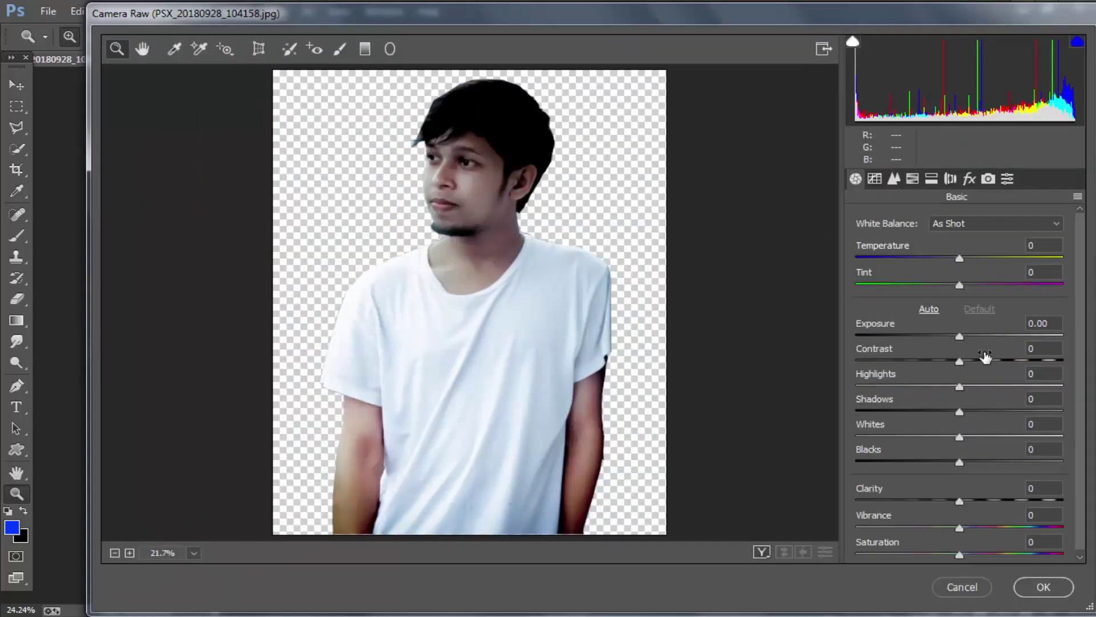
left_click(931, 179)
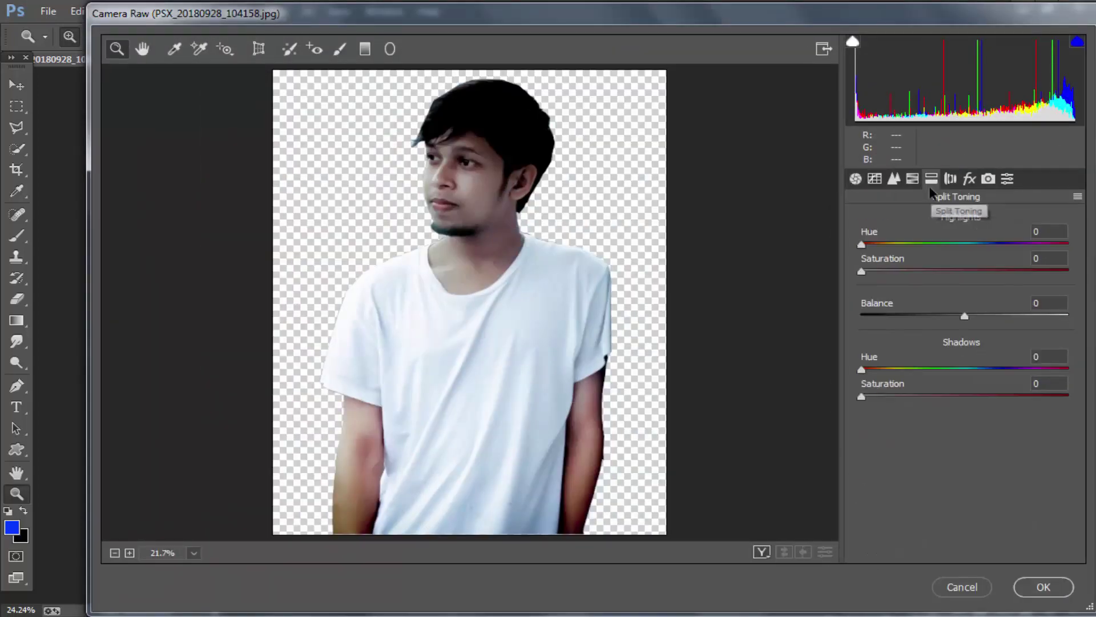
left_click(339, 49)
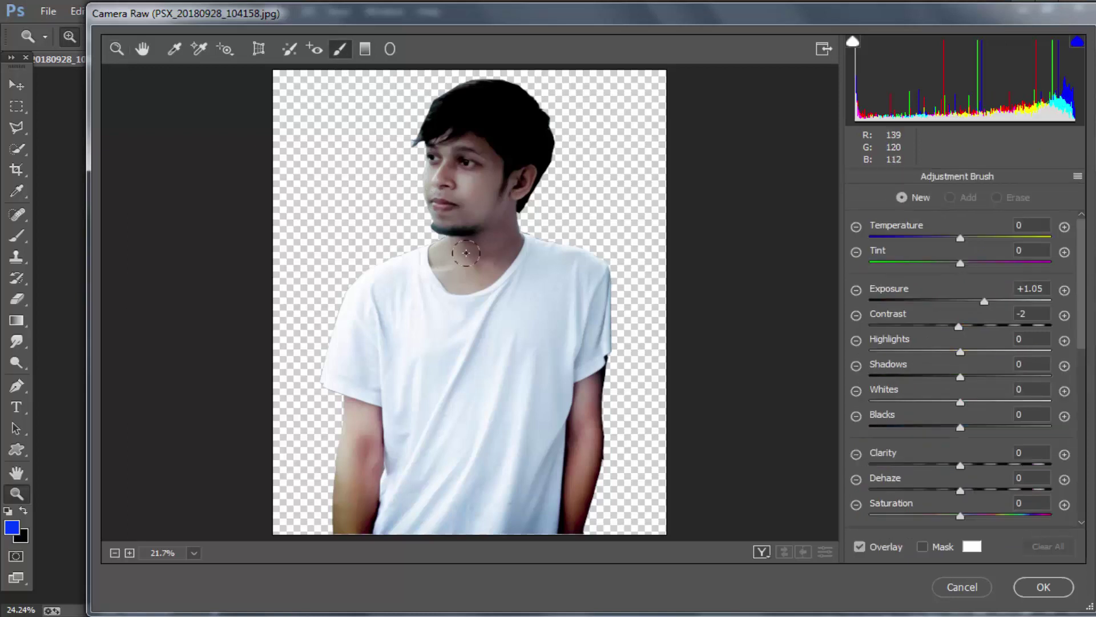
mouse_move(514, 237)
left_mouse_down()
mouse_move(473, 259)
mouse_move(465, 181)
mouse_move(491, 171)
mouse_move(434, 217)
mouse_move(451, 154)
mouse_move(479, 171)
mouse_move(528, 171)
left_mouse_up()
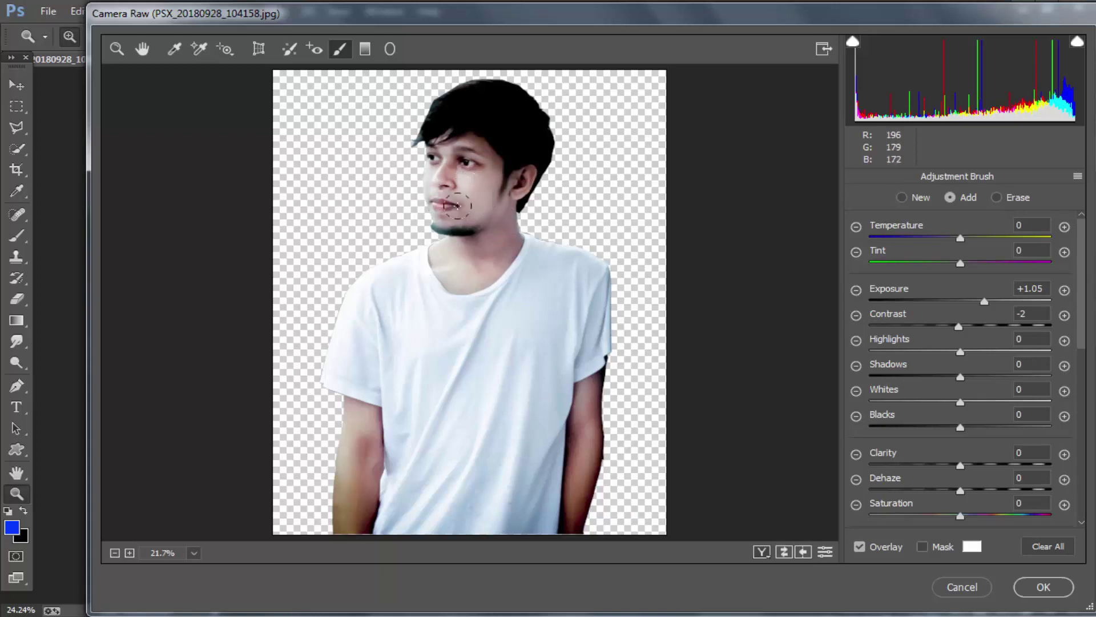
left_click_drag(976, 303, 982, 303)
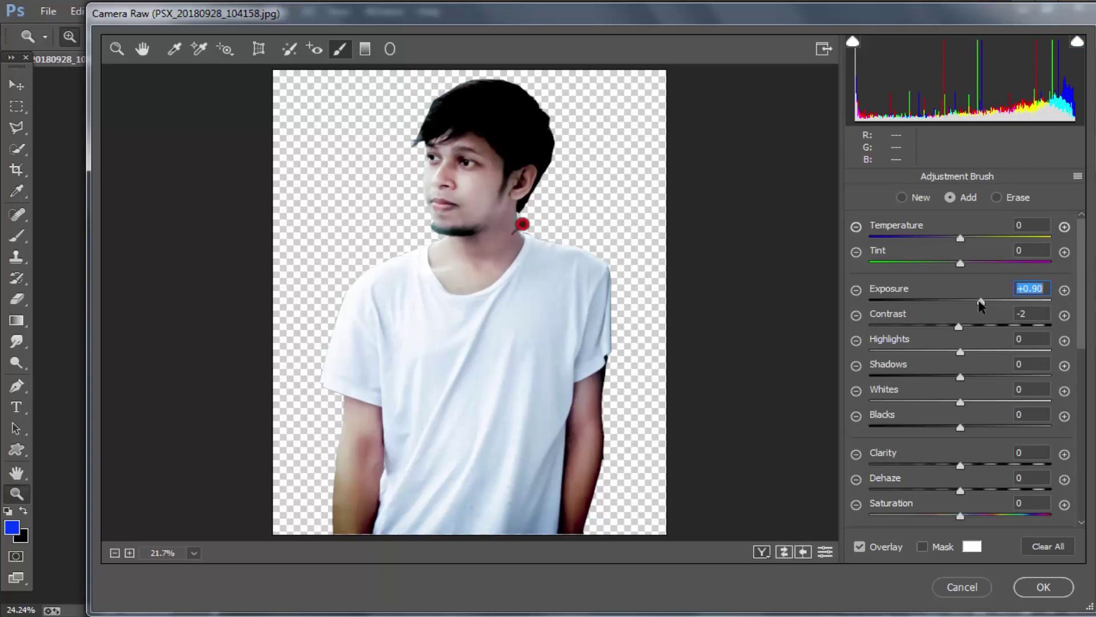
left_click(1043, 587)
left_click(443, 198)
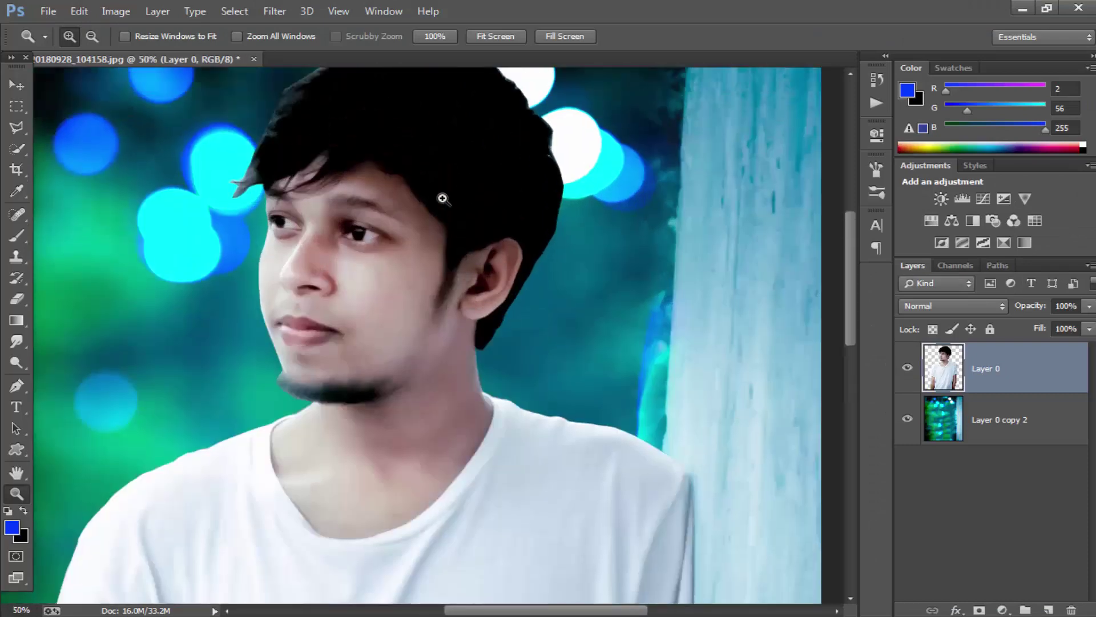
Step: Duplicate Layer 0 and hide the original Layer 0
right_click(442, 198)
left_click(492, 306)
key("ctrl+j")
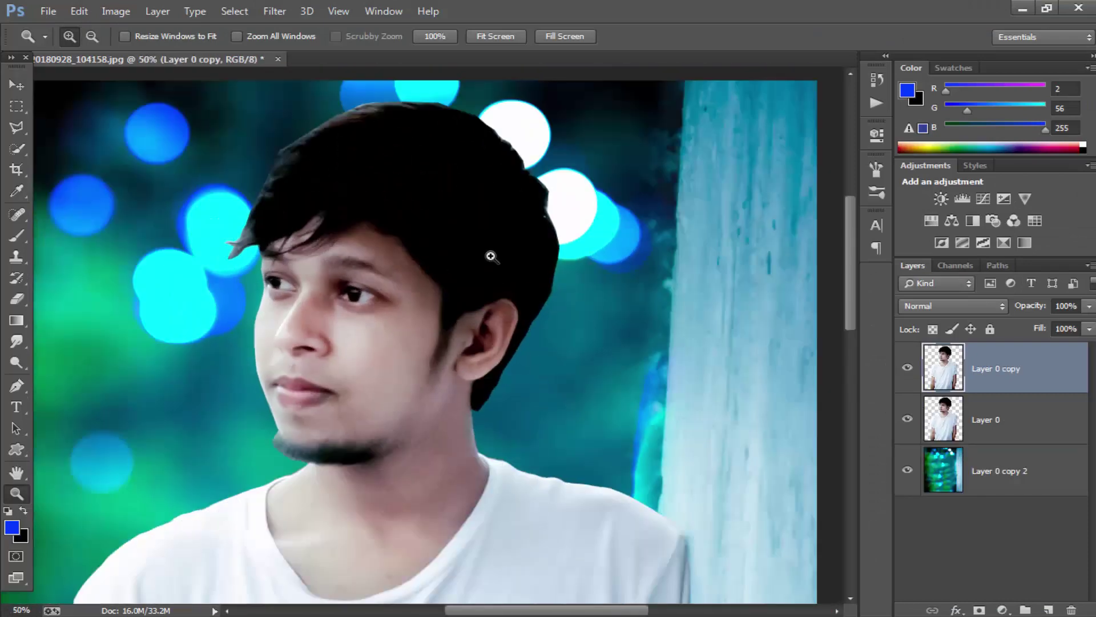
left_click(907, 419)
Step: Set up the Smudge tool with brush preset 111 at 78 px
left_click(16, 341)
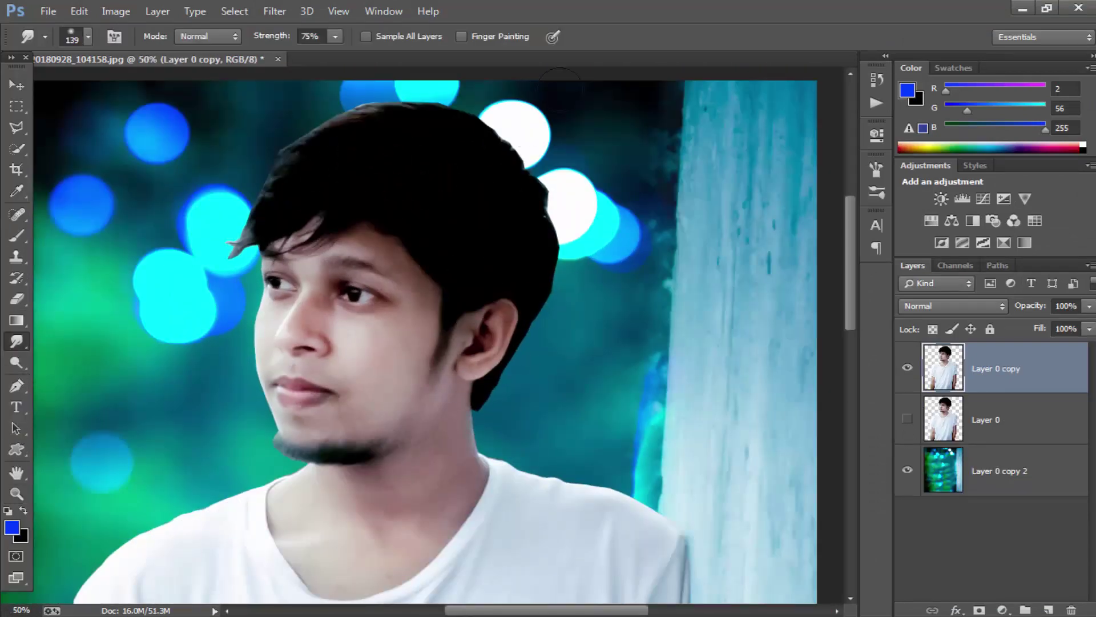
right_click(521, 165)
scroll(616, 301, "down", 5)
scroll(615, 301, "down", 3)
double_click(544, 352)
right_click(534, 220)
left_click_drag(671, 255, 659, 261)
key("Return")
Step: Smudge spiky strands out from the hair's right, top, and top-left edges
left_click_drag(540, 242, 564, 225)
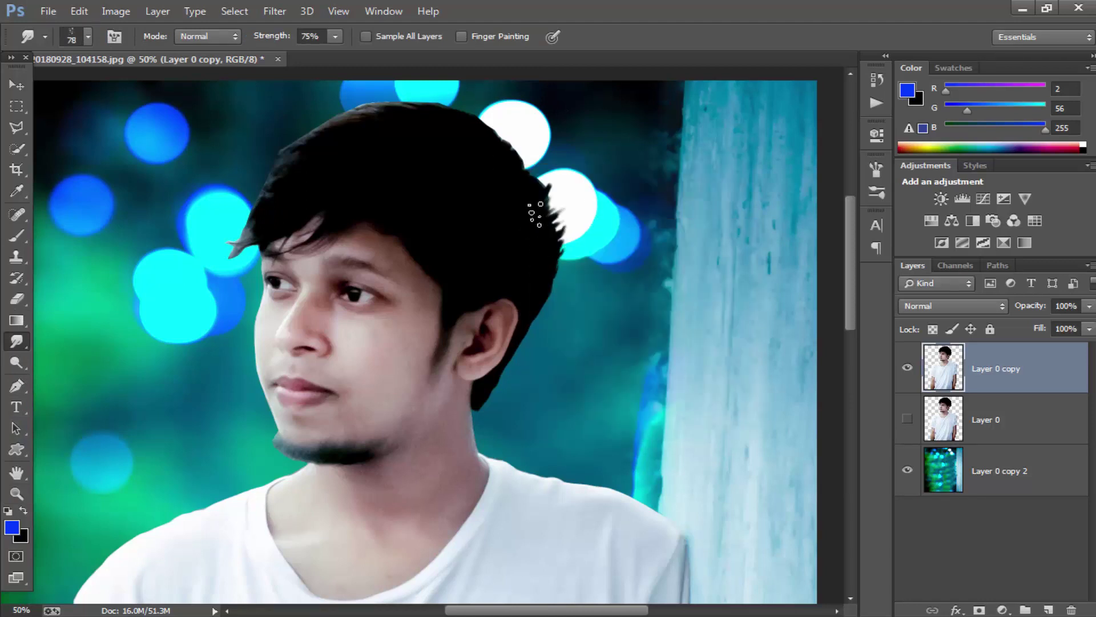
left_click_drag(512, 161, 517, 137)
right_click(517, 152)
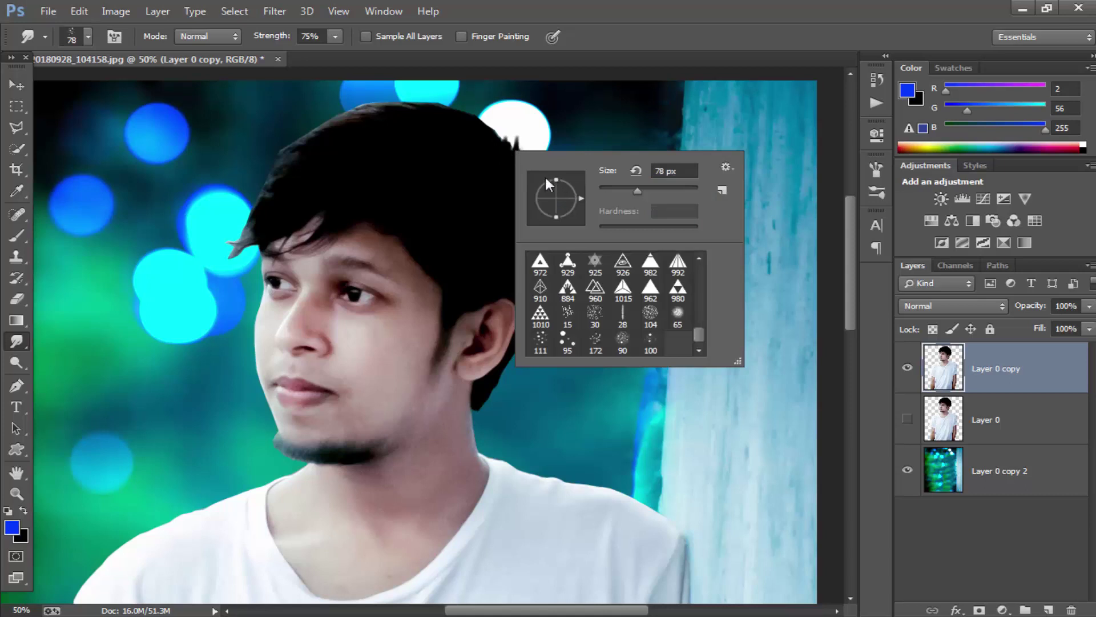
left_click(497, 139)
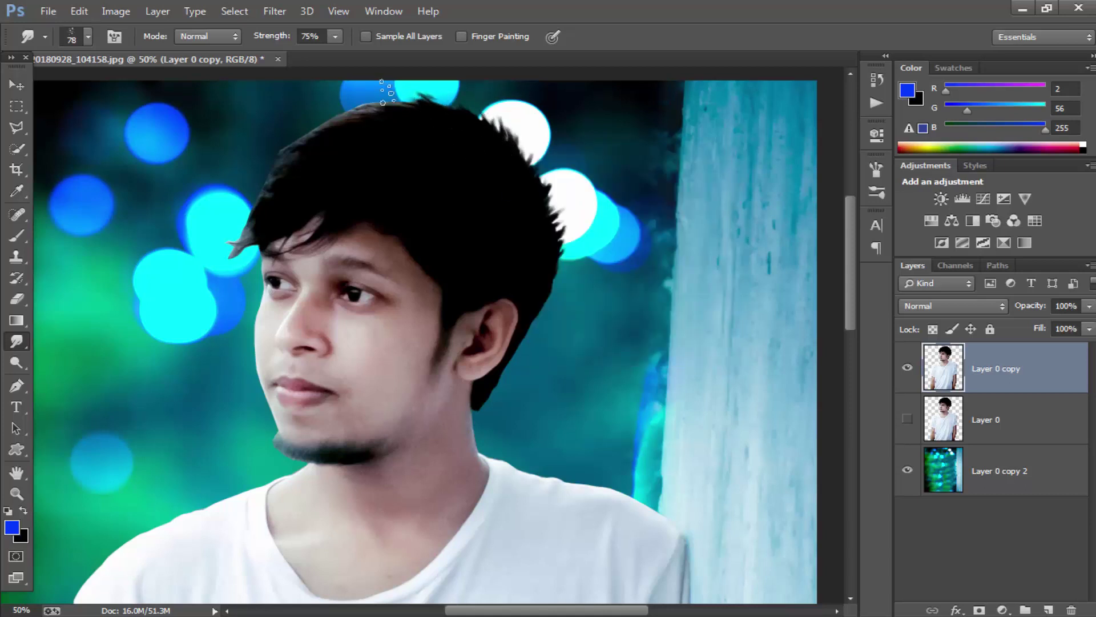
left_click_drag(333, 108, 342, 140)
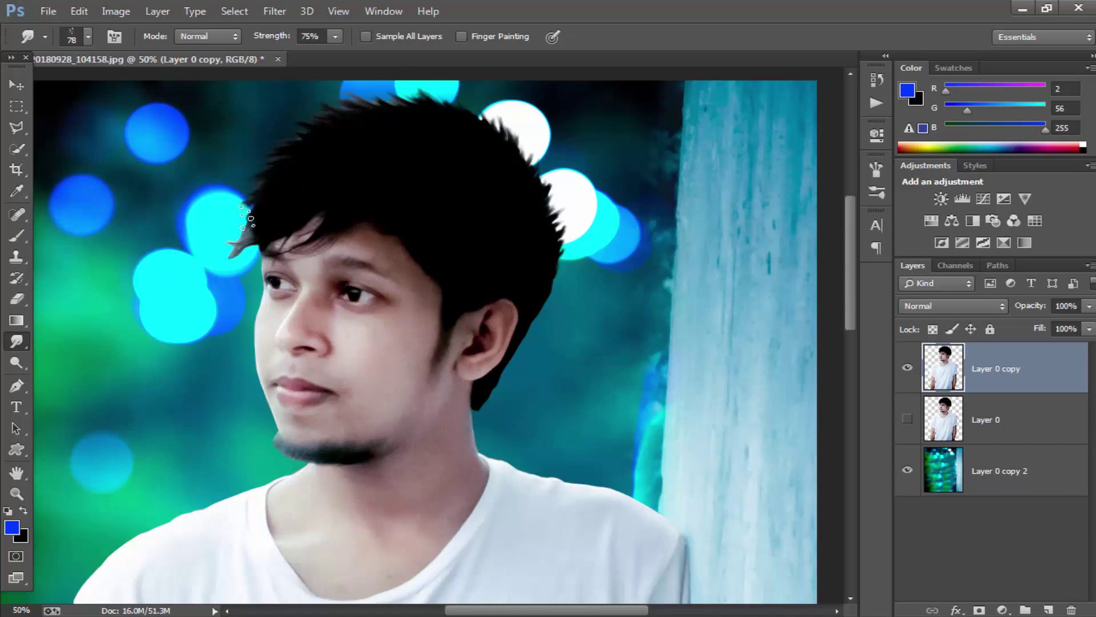
Step: Erase the stray hair spike over the cyan bokeh with the eraser at 100% opacity
key("z")
left_click(235, 252)
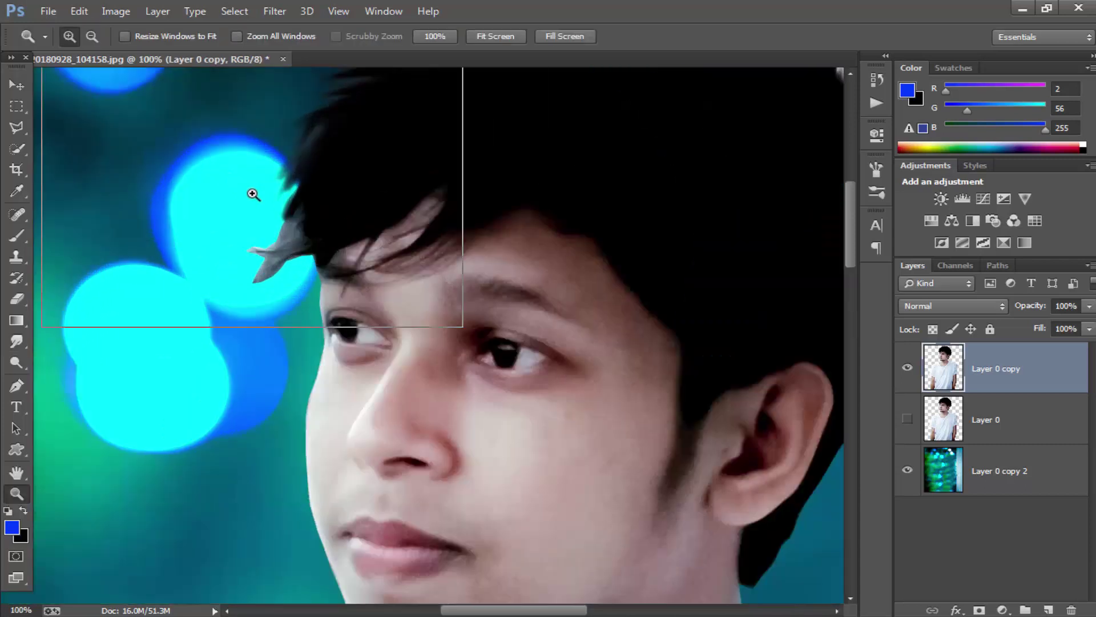
left_click(252, 191)
key("e")
right_click(445, 383)
left_click_drag(445, 383, 424, 383)
mouse_move(343, 318)
left_mouse_down()
mouse_move(337, 276)
mouse_move(244, 379)
left_mouse_up()
left_click_drag(295, 37, 301, 56)
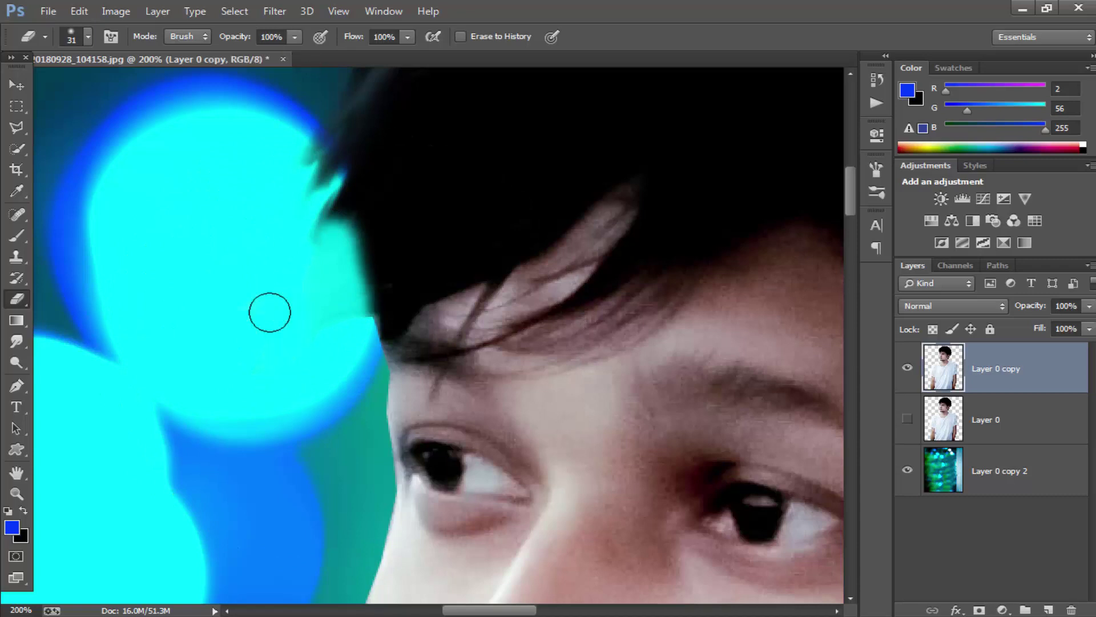
left_click_drag(269, 311, 352, 322)
Step: At 50% zoom, smudge left-hairline strands outward into the cyan bokeh
left_click(16, 493)
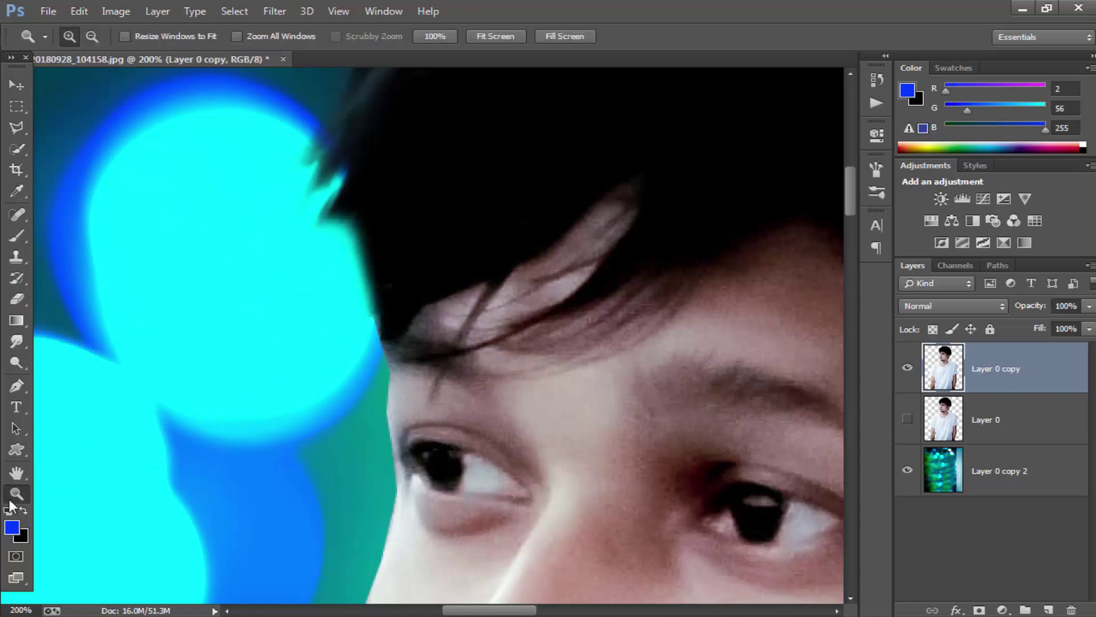
right_click(184, 356)
left_click(220, 387)
right_click(689, 230)
right_click(649, 243)
left_click(710, 358)
right_click(610, 219)
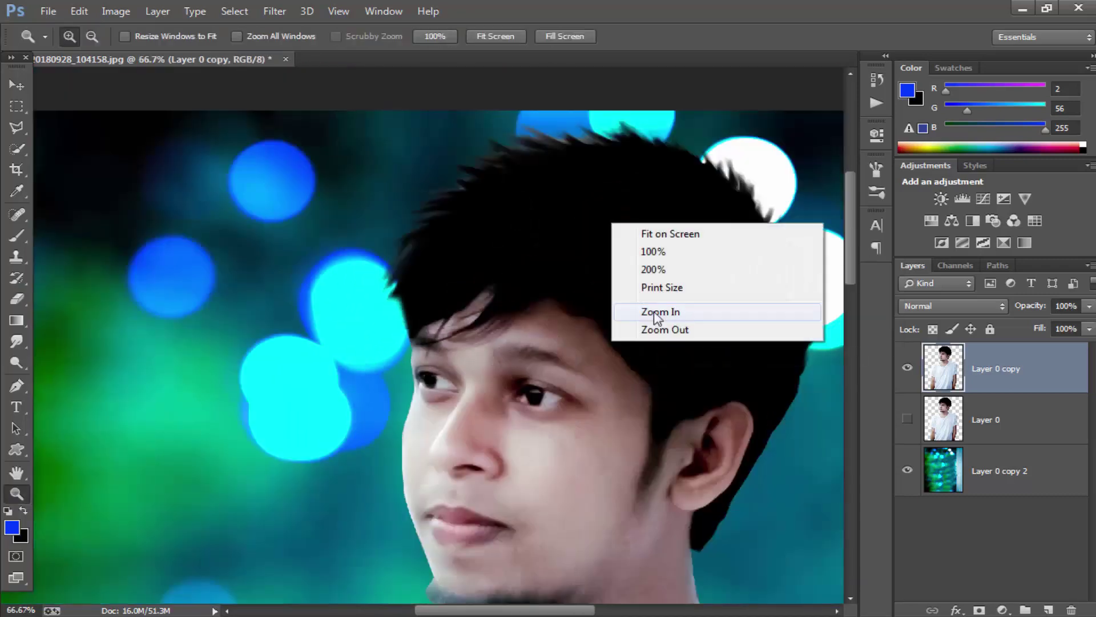
left_click(657, 328)
left_click(16, 341)
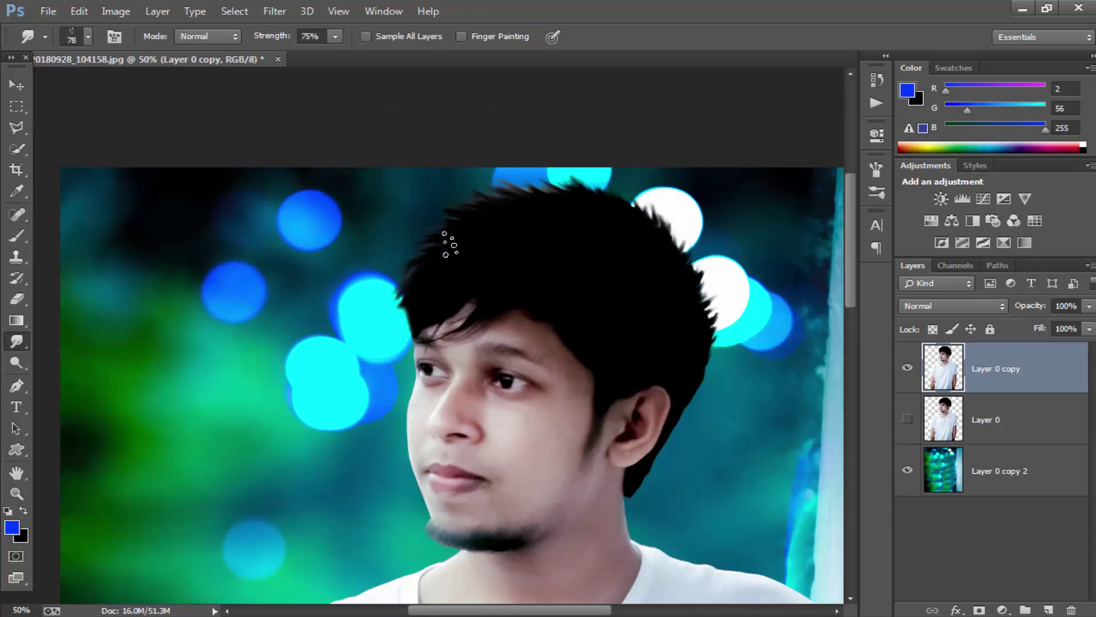
mouse_move(430, 281)
left_mouse_down()
mouse_move(390, 319)
mouse_move(400, 340)
mouse_move(421, 267)
left_mouse_up()
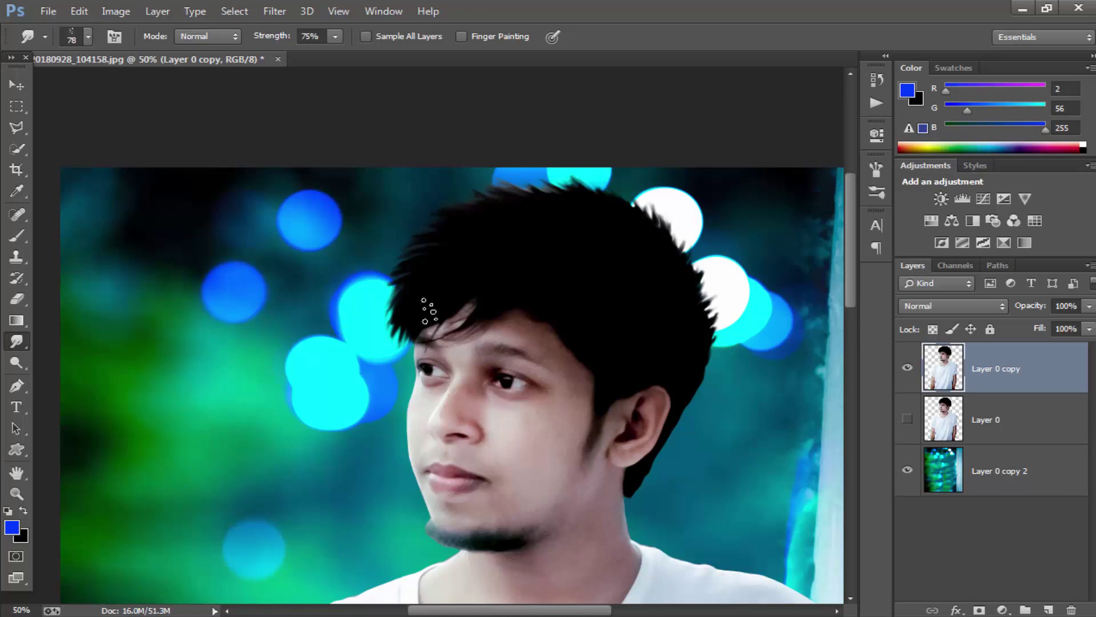
mouse_move(398, 331)
left_mouse_down()
mouse_move(403, 261)
mouse_move(402, 320)
mouse_move(388, 283)
left_mouse_up()
left_click_drag(407, 360, 403, 303)
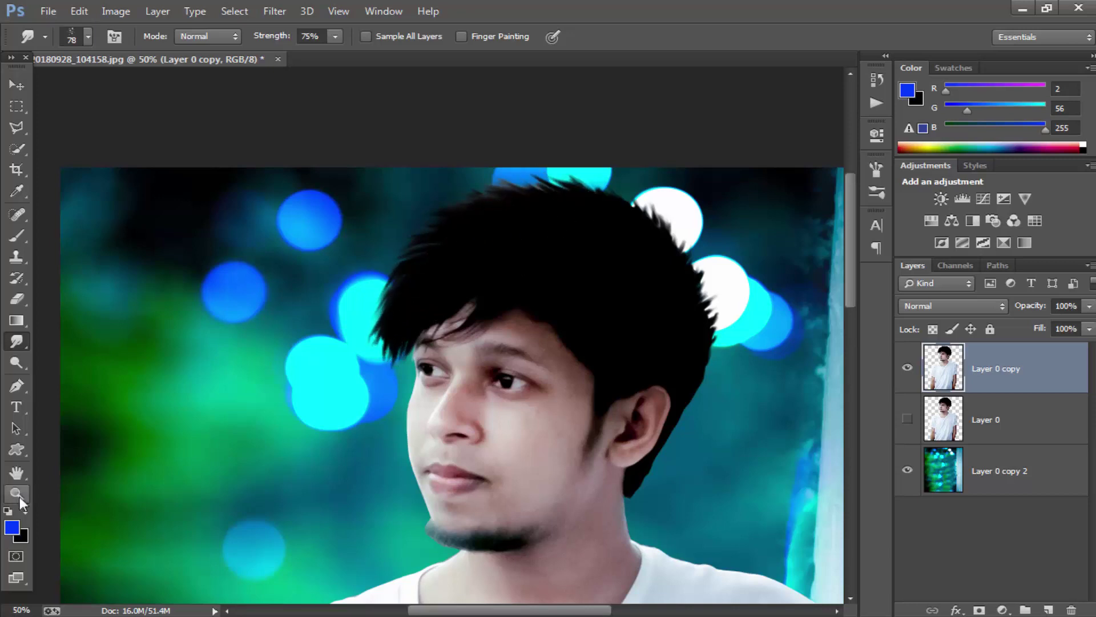
Step: Erase smudged strands along the left hairline with a 55 px eraser
key("z")
left_click(330, 321)
key("e")
right_click(406, 258)
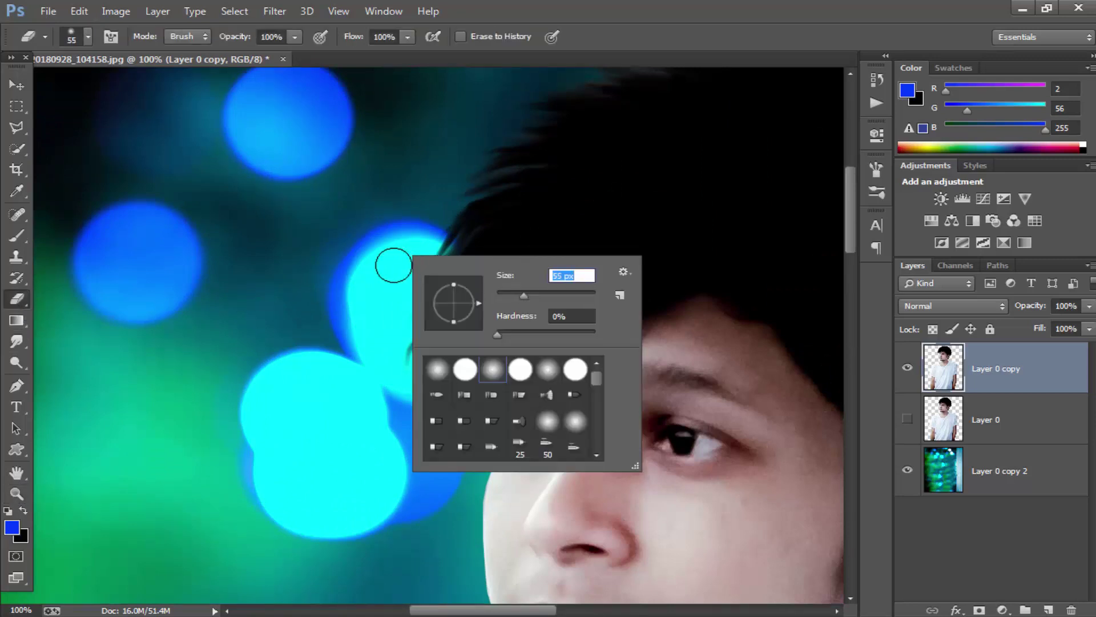
type("55")
key("Return")
mouse_move(411, 286)
left_mouse_down()
mouse_move(421, 379)
mouse_move(426, 257)
mouse_move(403, 297)
left_mouse_up()
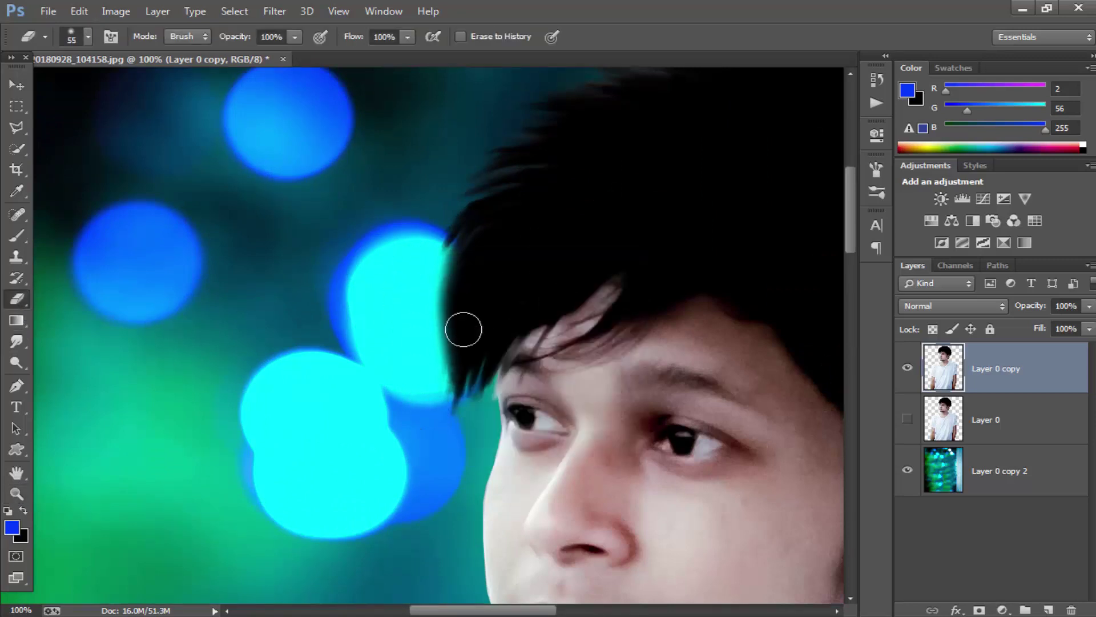
mouse_move(464, 325)
left_mouse_down()
mouse_move(428, 318)
mouse_move(416, 248)
left_mouse_up()
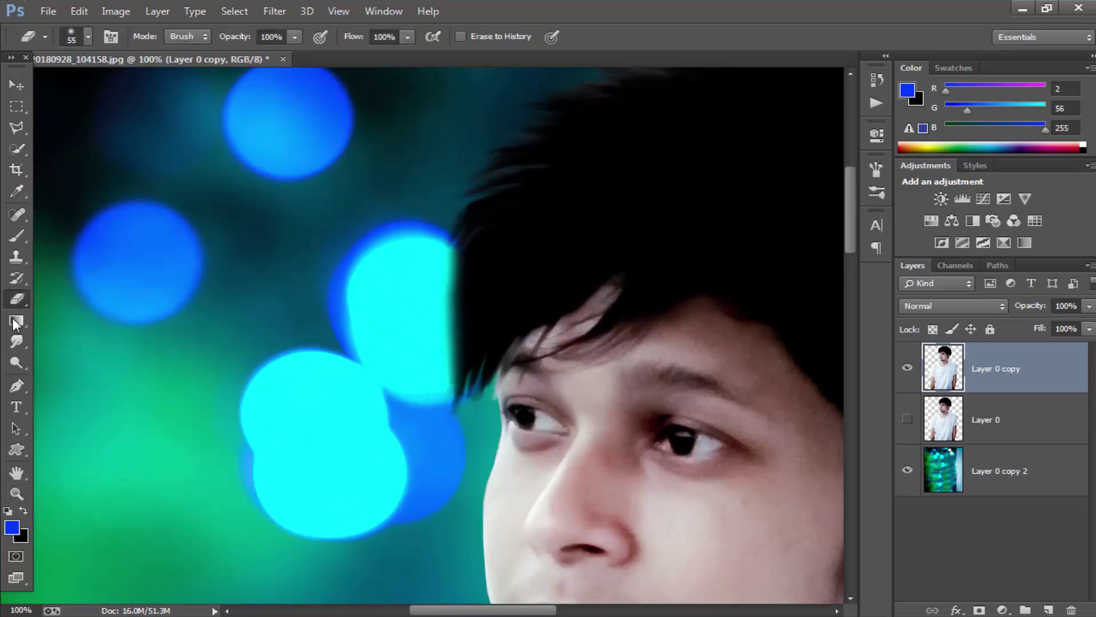
Step: Zoom in around the face and smudge more strands out of the left hairline
key("z")
key("ctrl+0")
left_click(360, 98)
key("ctrl+plus")
key("ctrl+plus")
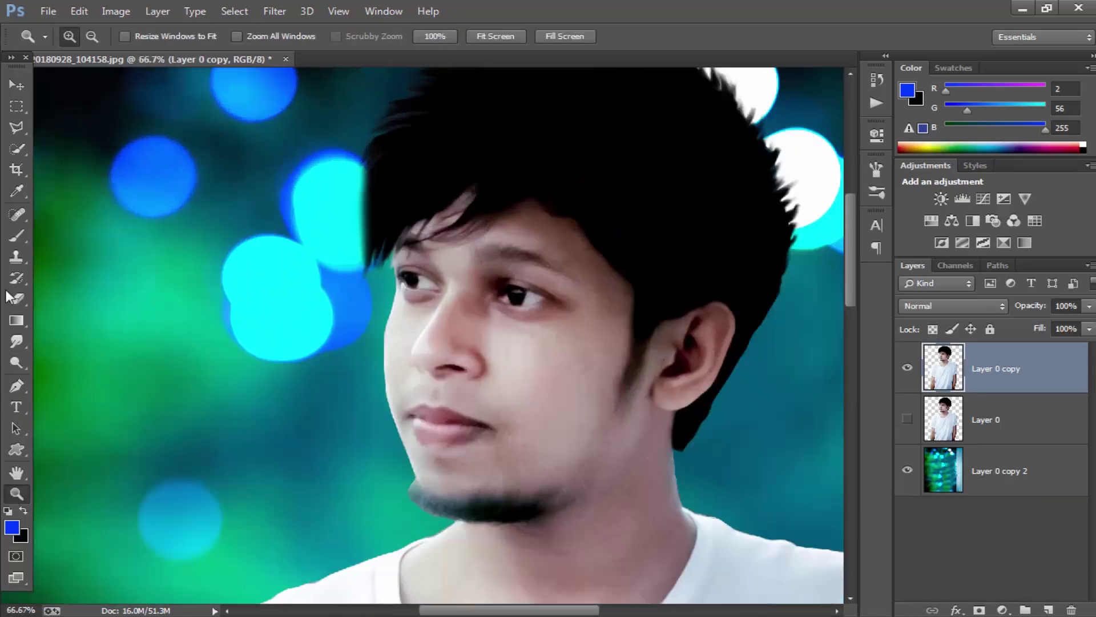
left_click(16, 341)
left_click_drag(365, 171, 351, 263)
left_click_drag(379, 149, 372, 174)
Step: Erase stray strands lying over the cyan bokeh near the face
key("z")
right_click(204, 319)
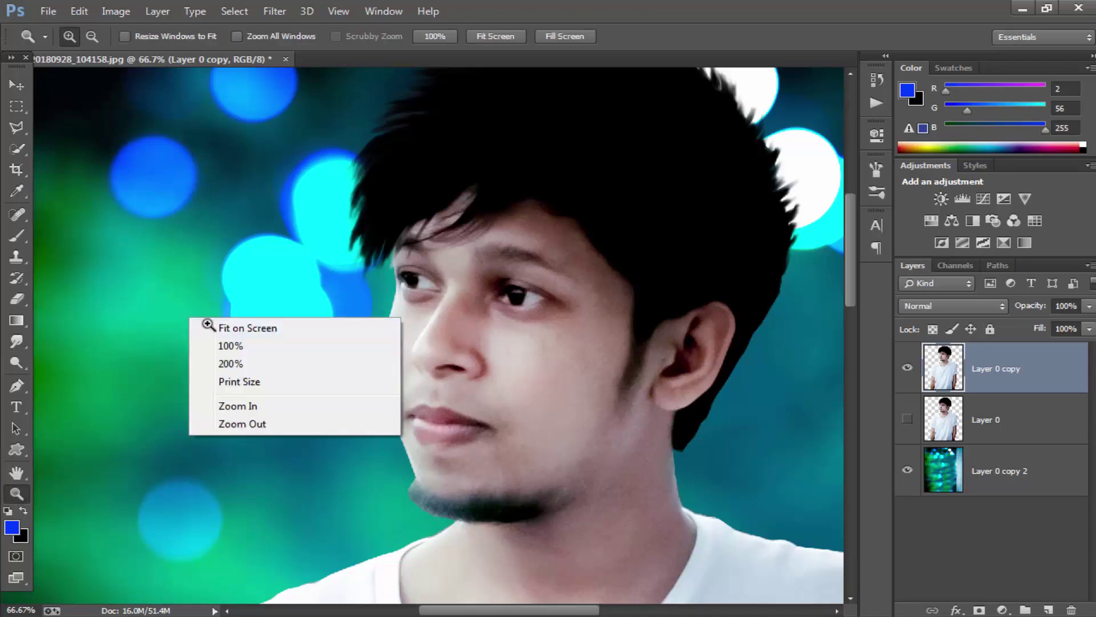
left_click(211, 322)
left_click(345, 94)
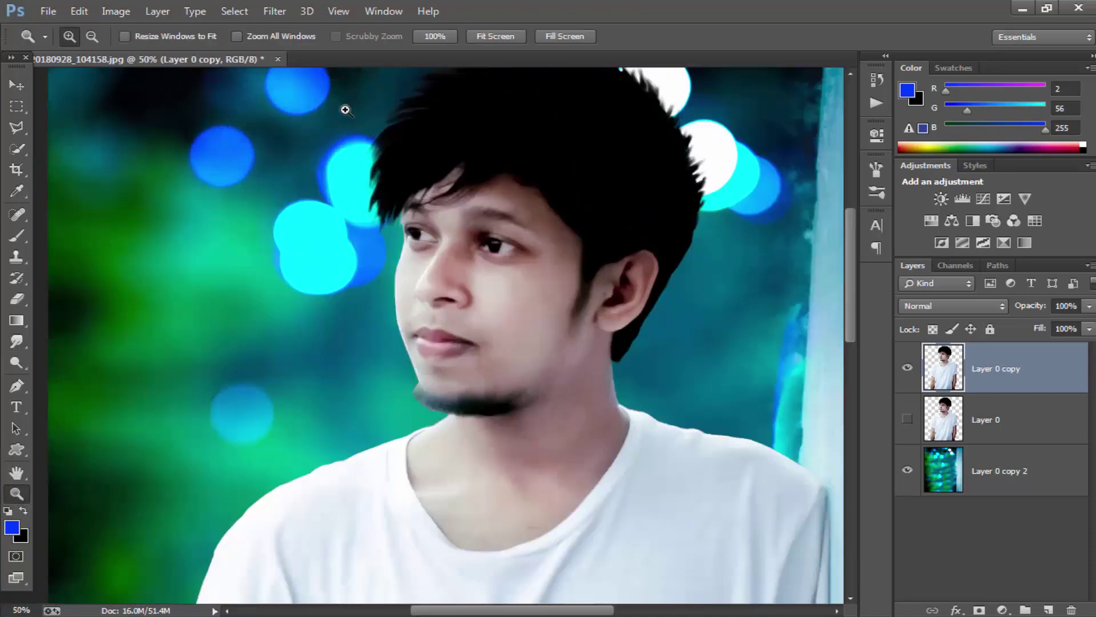
left_click(335, 97)
left_click(17, 298)
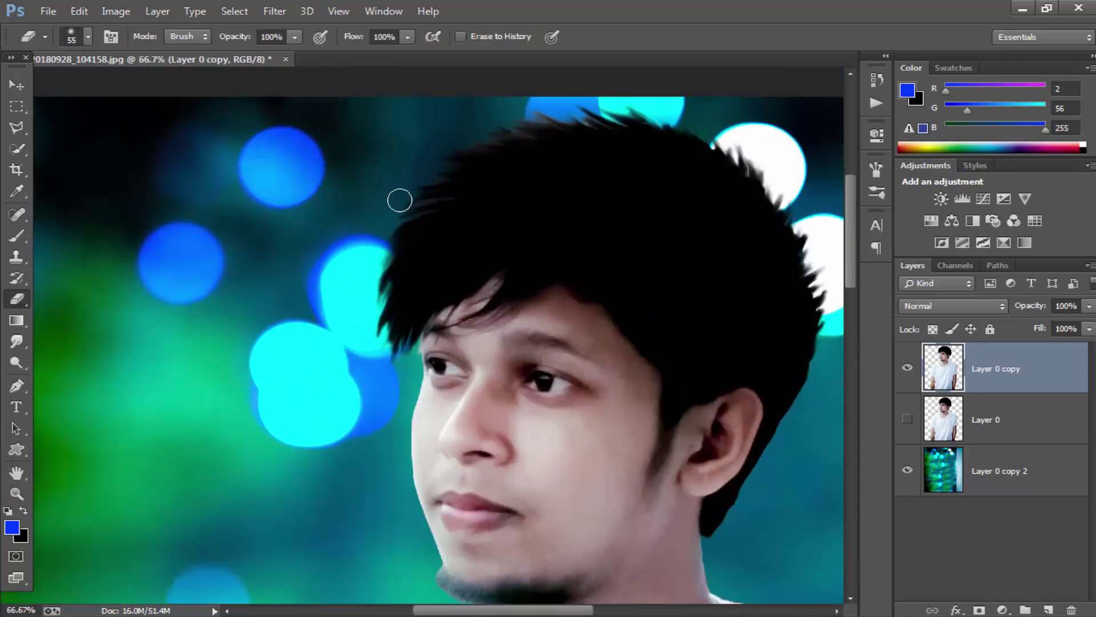
left_click_drag(380, 251, 371, 348)
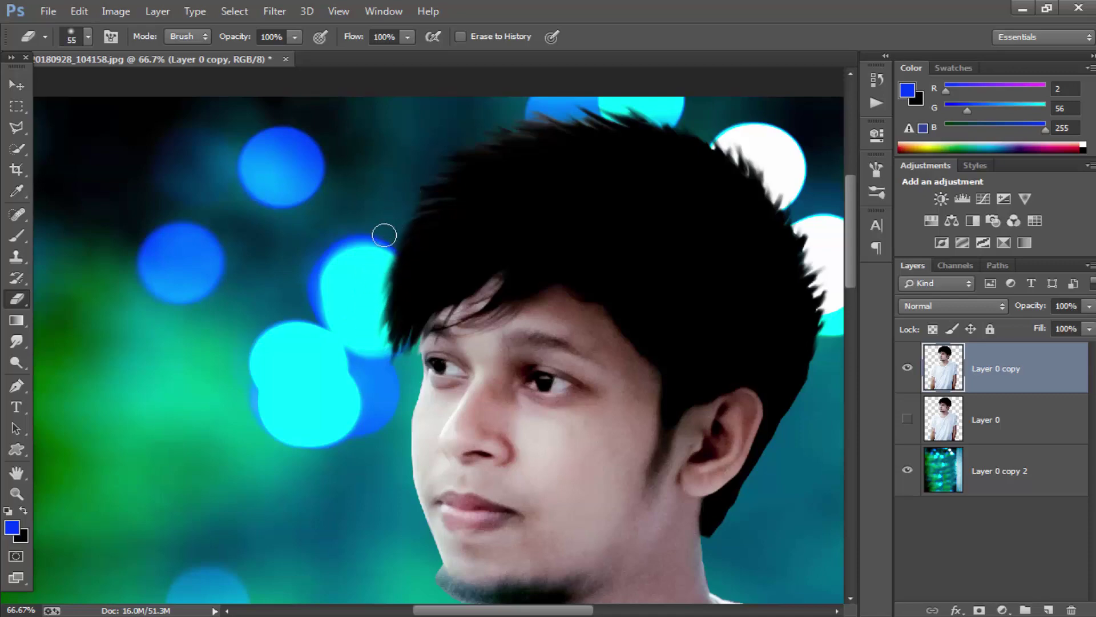
Step: Zoom into the upper-left hair edge and smudge strands out over the bokeh
left_click(16, 493)
left_click_drag(543, 363, 333, 108)
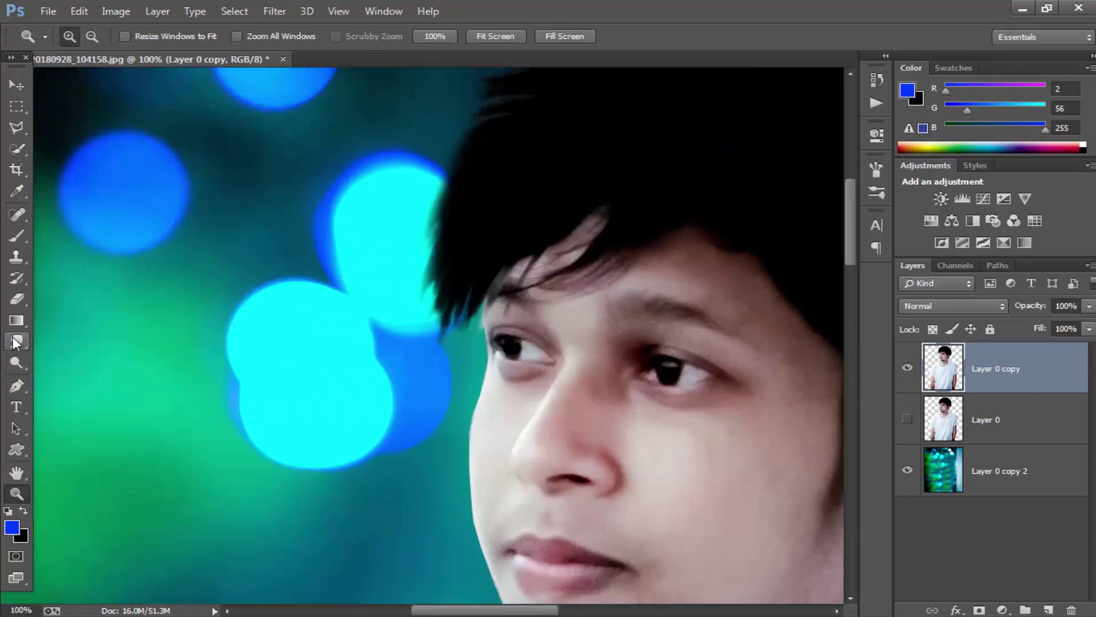
left_click(16, 341)
right_click(522, 155)
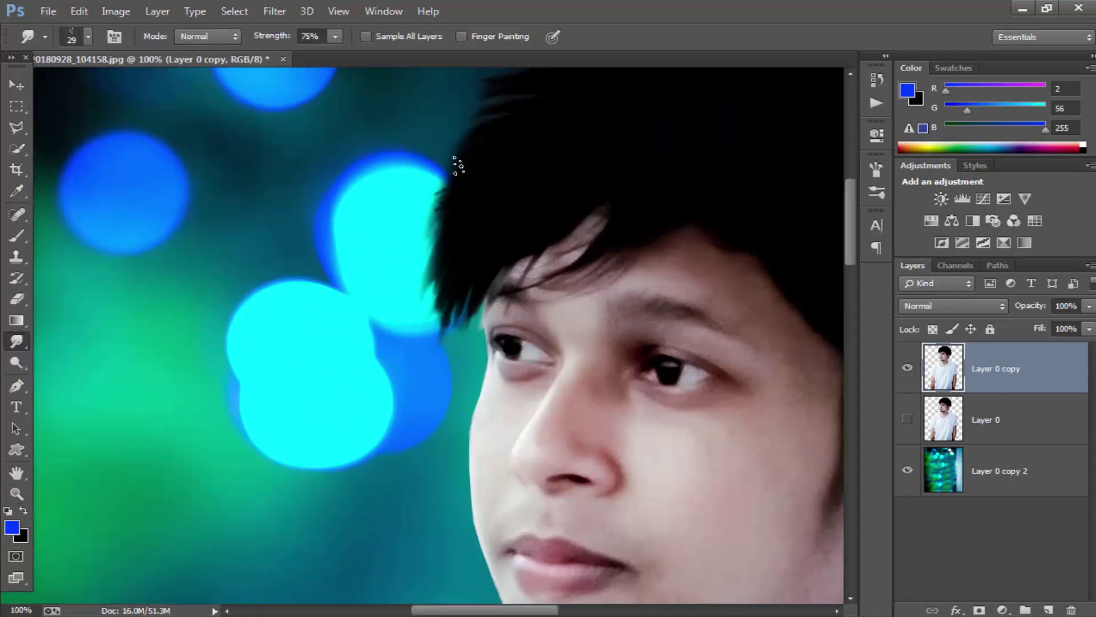
left_click_drag(450, 213, 433, 260)
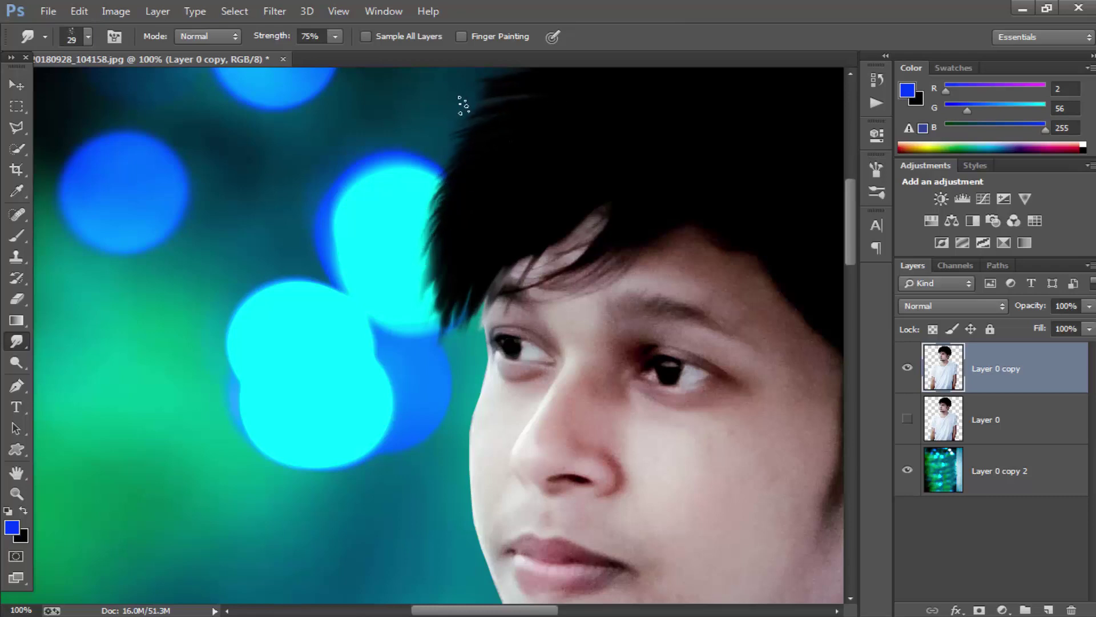
scroll(551, 167, "up", 3)
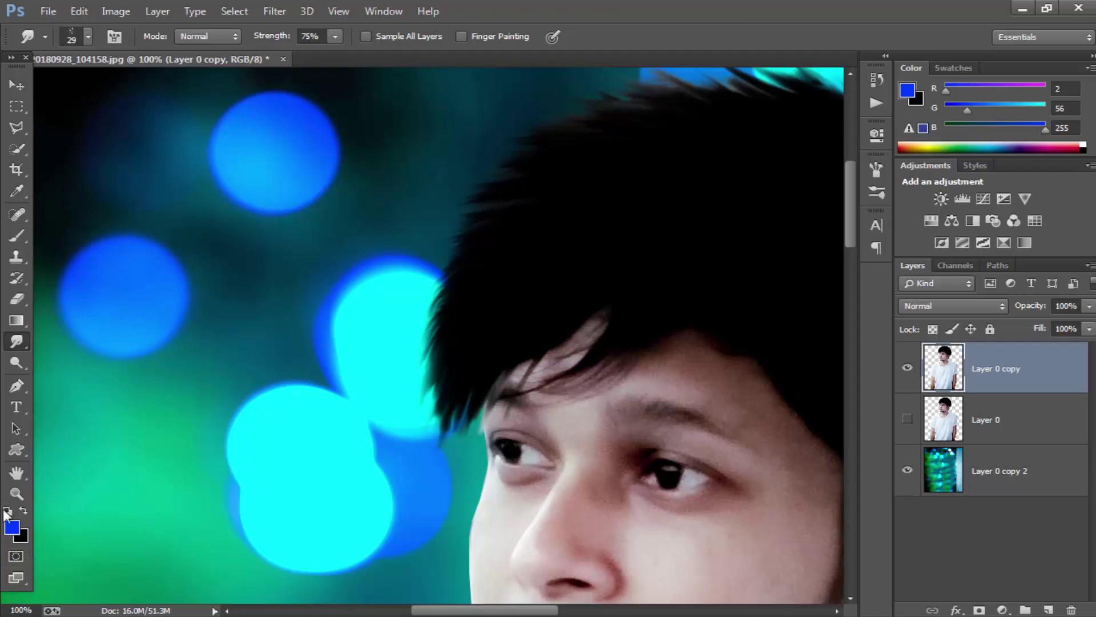
Step: Erase the hair edge above the cyan bokeh at the top of the head
left_click(17, 493)
key("ctrl+0")
left_click(383, 99)
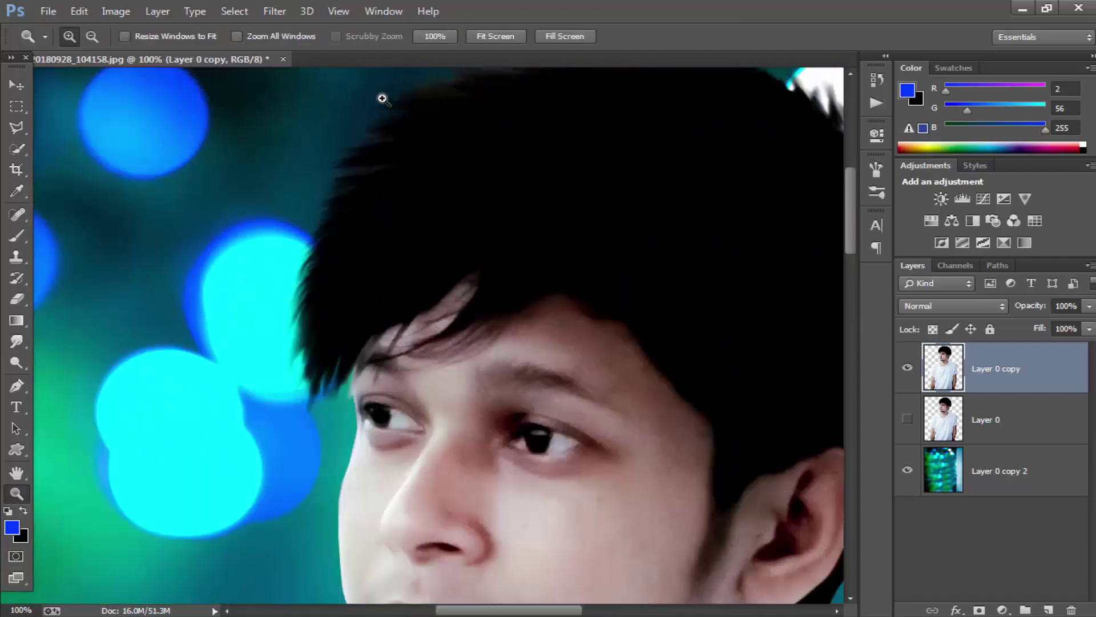
left_click(23, 299)
mouse_move(343, 123)
left_mouse_down()
mouse_move(287, 340)
mouse_move(284, 303)
mouse_move(235, 222)
left_mouse_up()
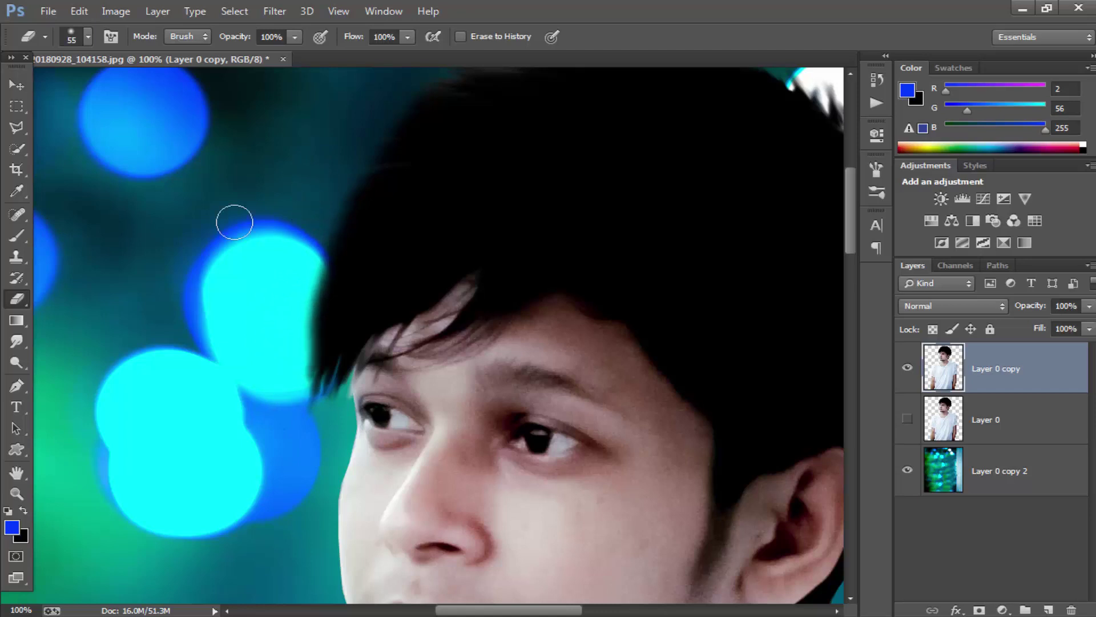
Step: With a 55 px smudge brush, push dark hair strands outward into the background
left_click(22, 342)
scroll(462, 137, "up", 2)
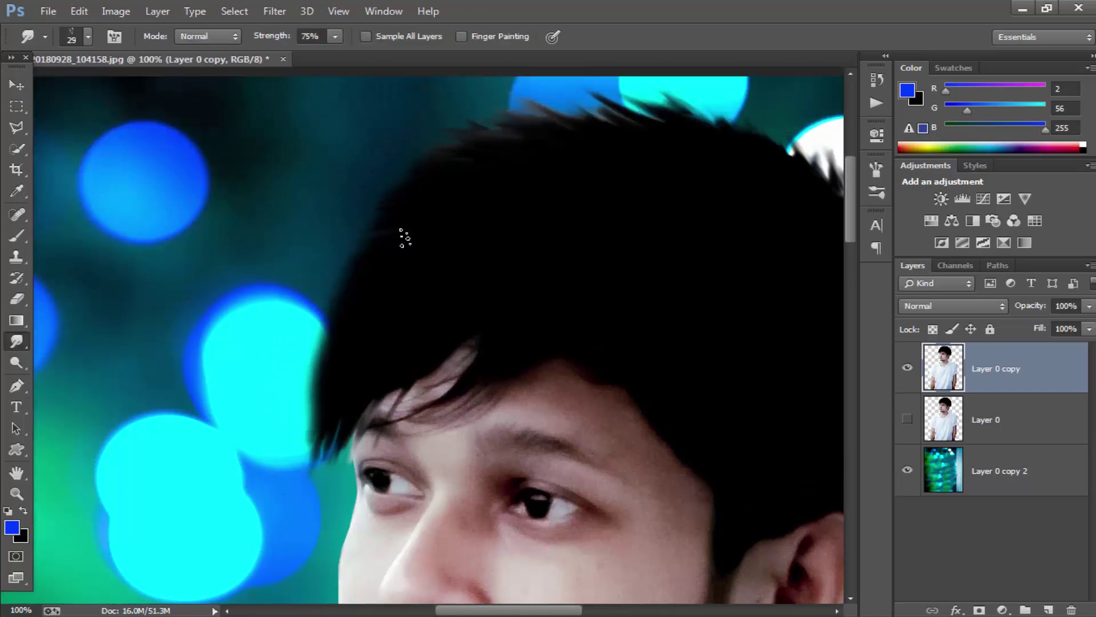
right_click(385, 278)
double_click(550, 281)
type("55")
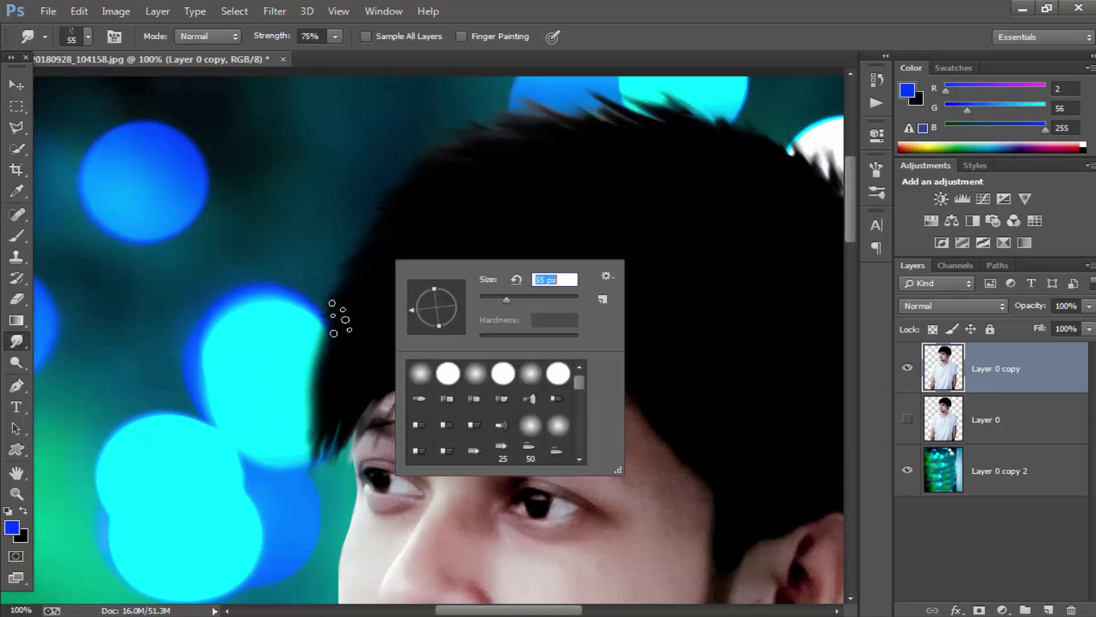
key("Return")
left_click_drag(350, 318, 312, 360)
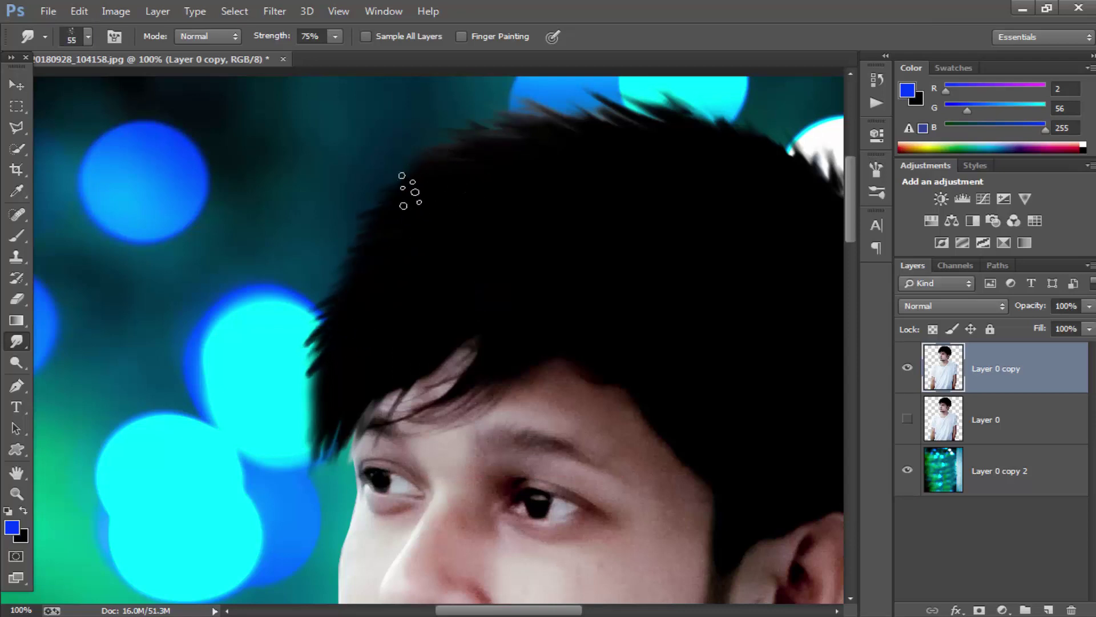
mouse_move(387, 242)
left_mouse_down()
mouse_move(370, 232)
mouse_move(395, 274)
left_mouse_up()
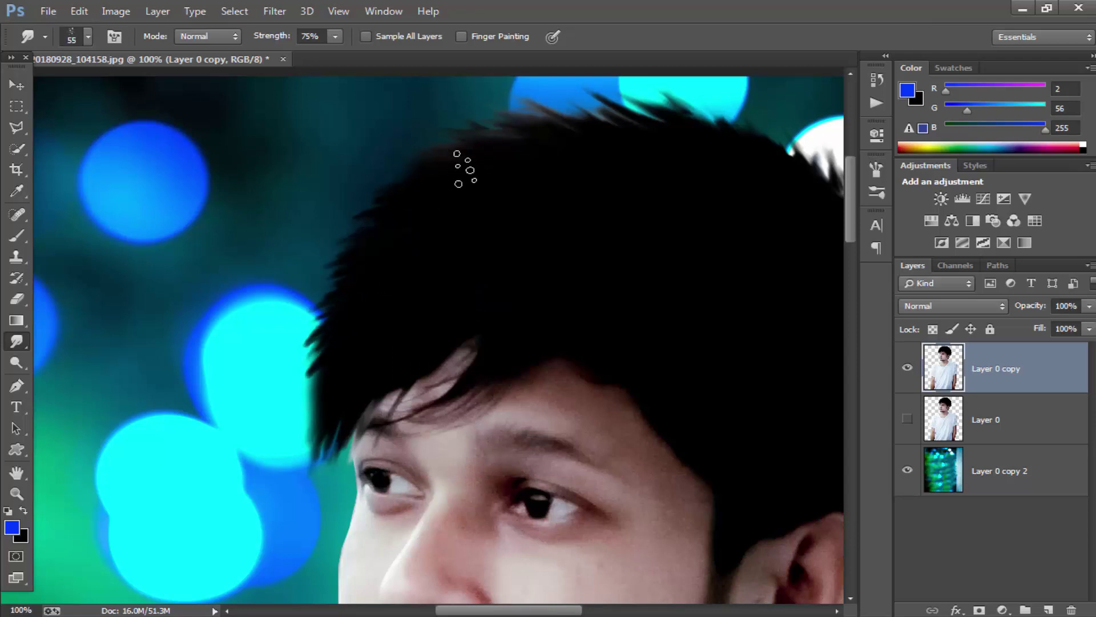
Step: Zoom onto the hair, erase along its edge, and set the Smudge brush to size 34
left_click(17, 494)
key("ctrl+0")
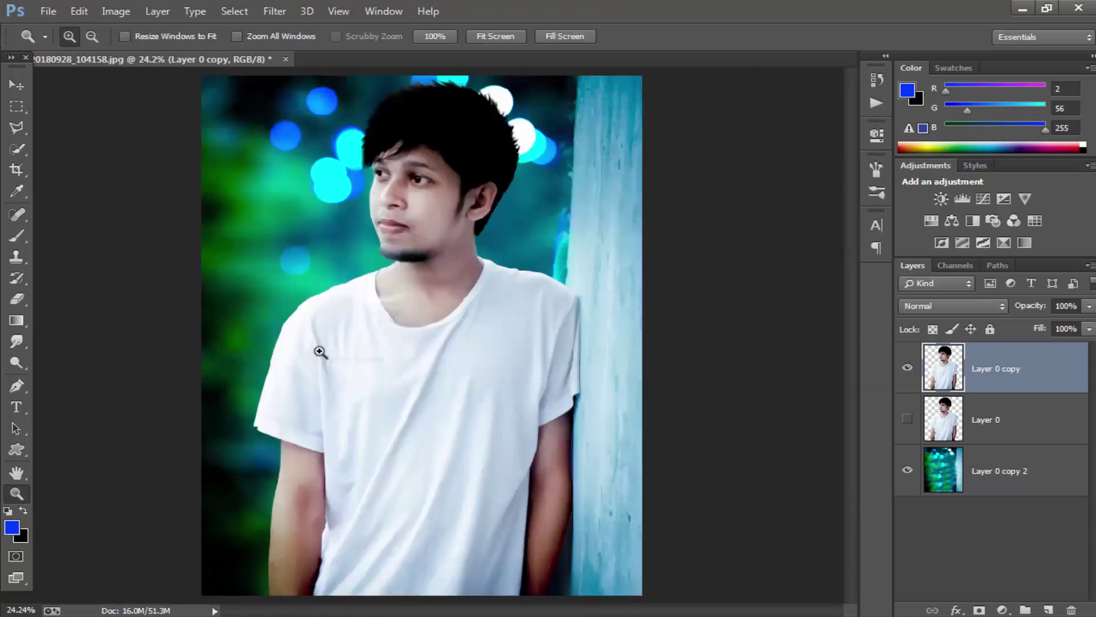
left_click_drag(600, 325, 392, 105)
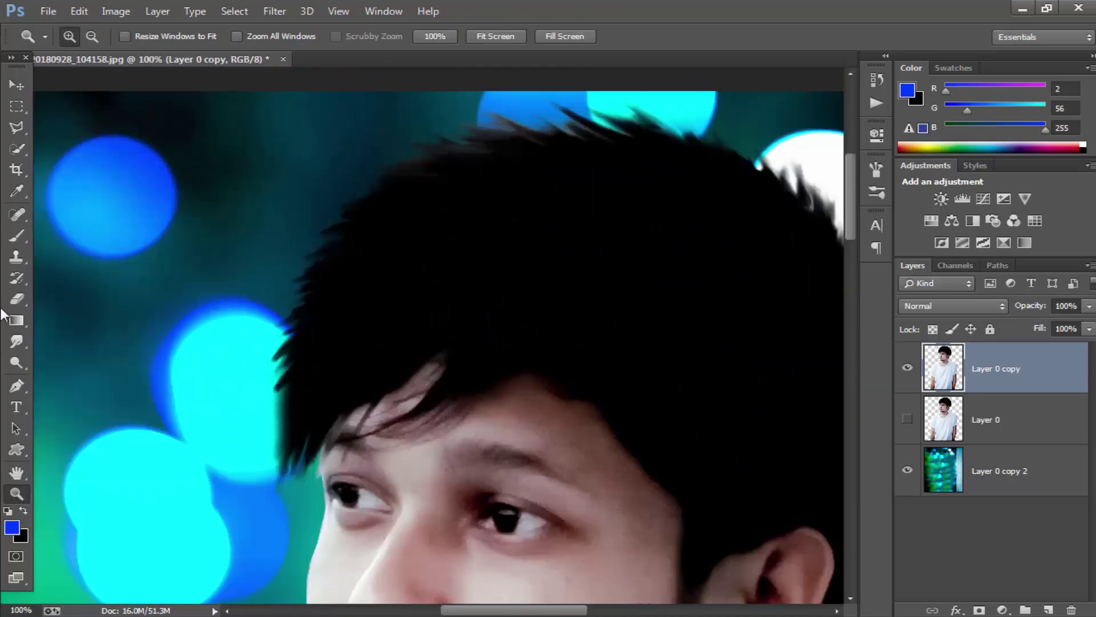
left_click(16, 298)
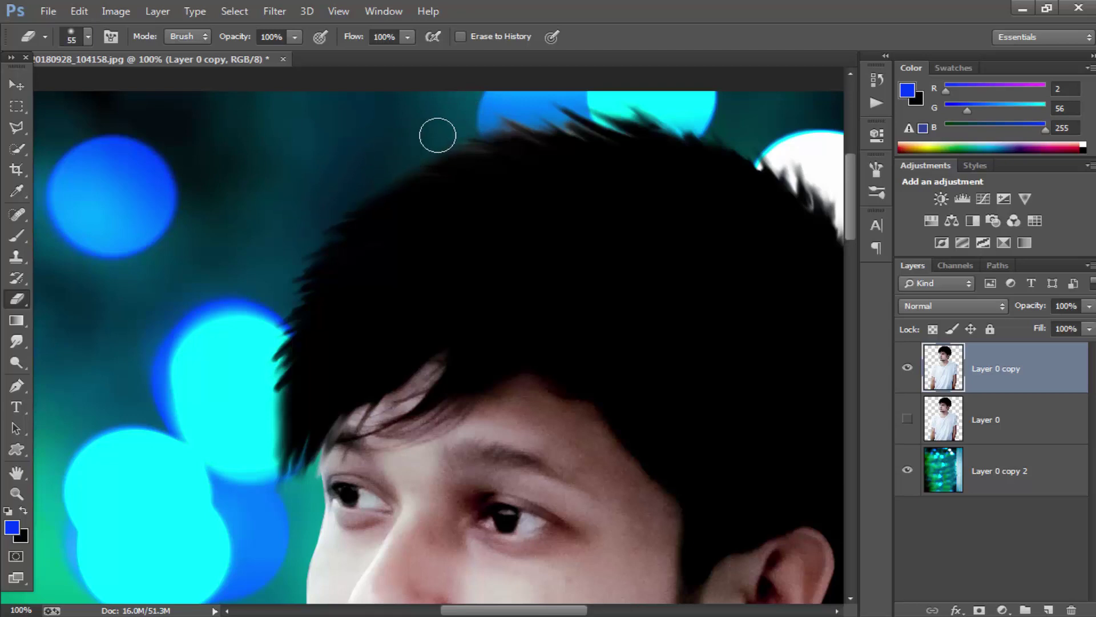
left_click(16, 341)
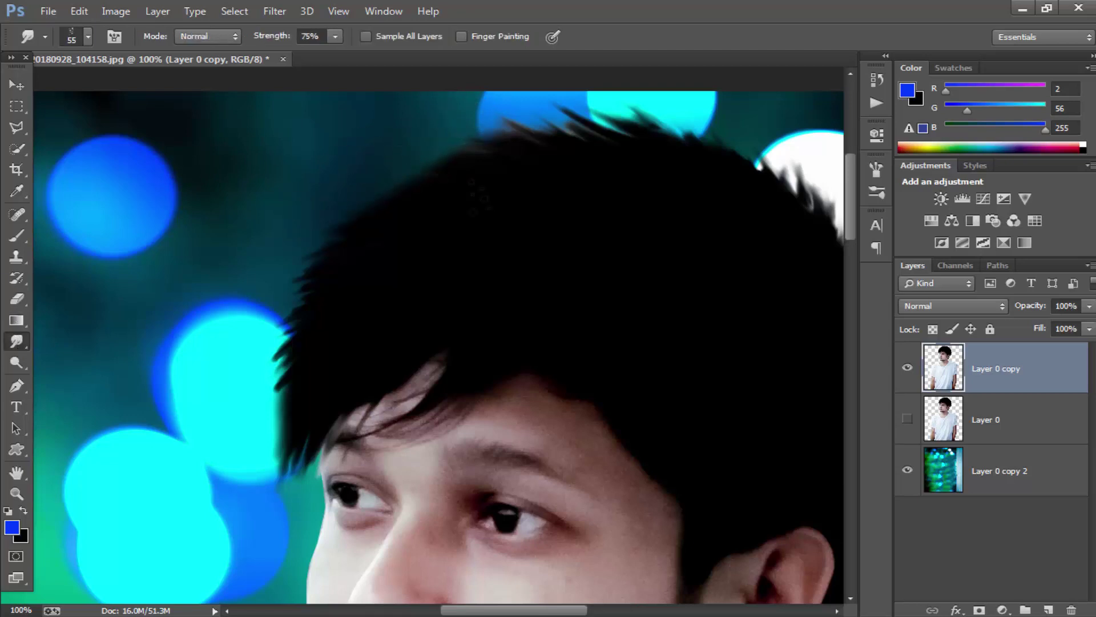
right_click(494, 186)
left_click_drag(595, 227, 414, 215)
key("Return")
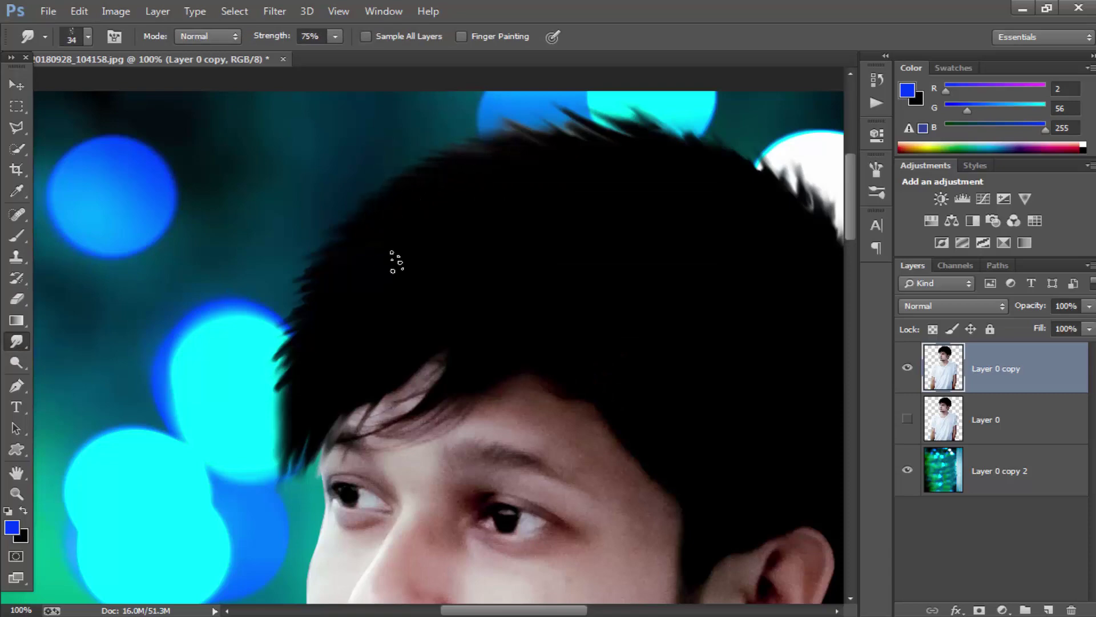
Step: Zoom in around the face and smudge the hair edge at actual size
left_click(16, 493)
key("ctrl+0")
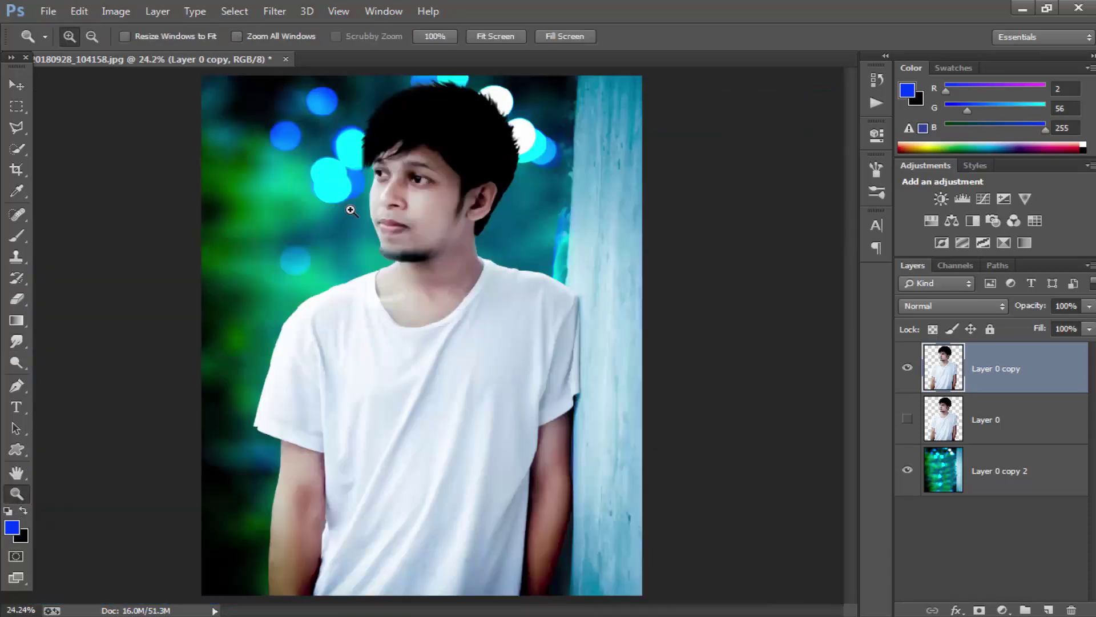
left_click_drag(200, 147, 563, 404)
left_click(357, 171)
key("r")
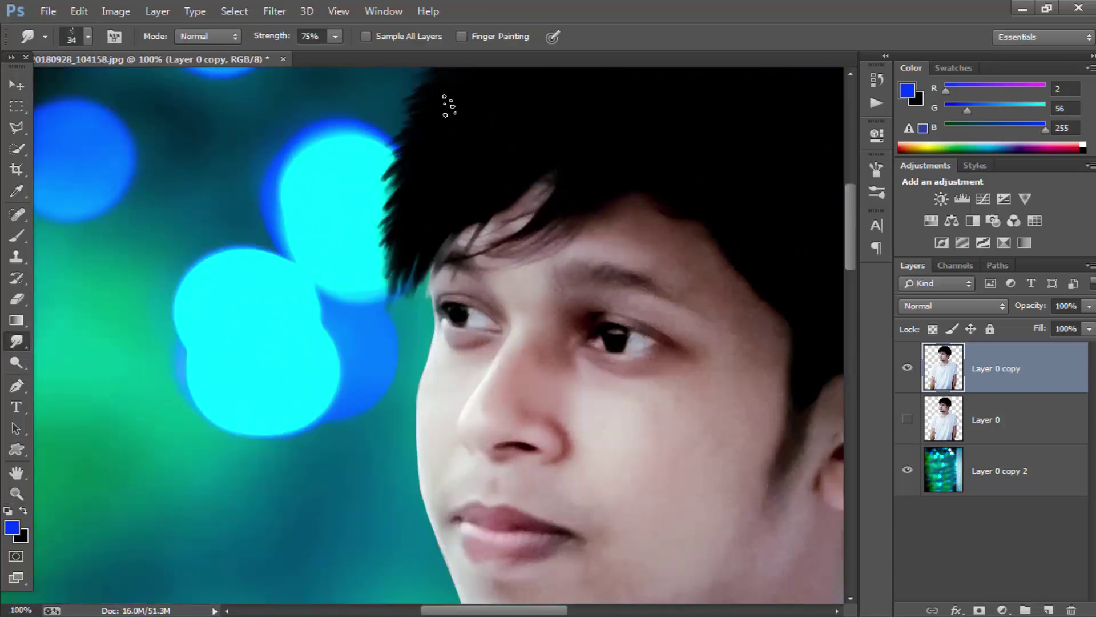
scroll(437, 166, "up", 3)
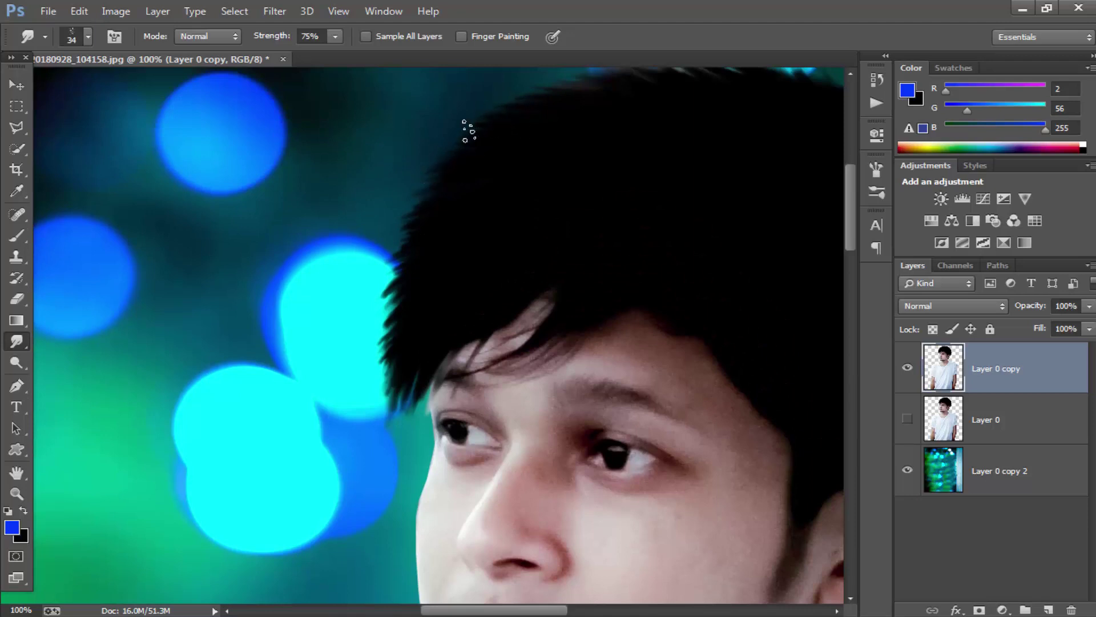
scroll(630, 83, "up", 2)
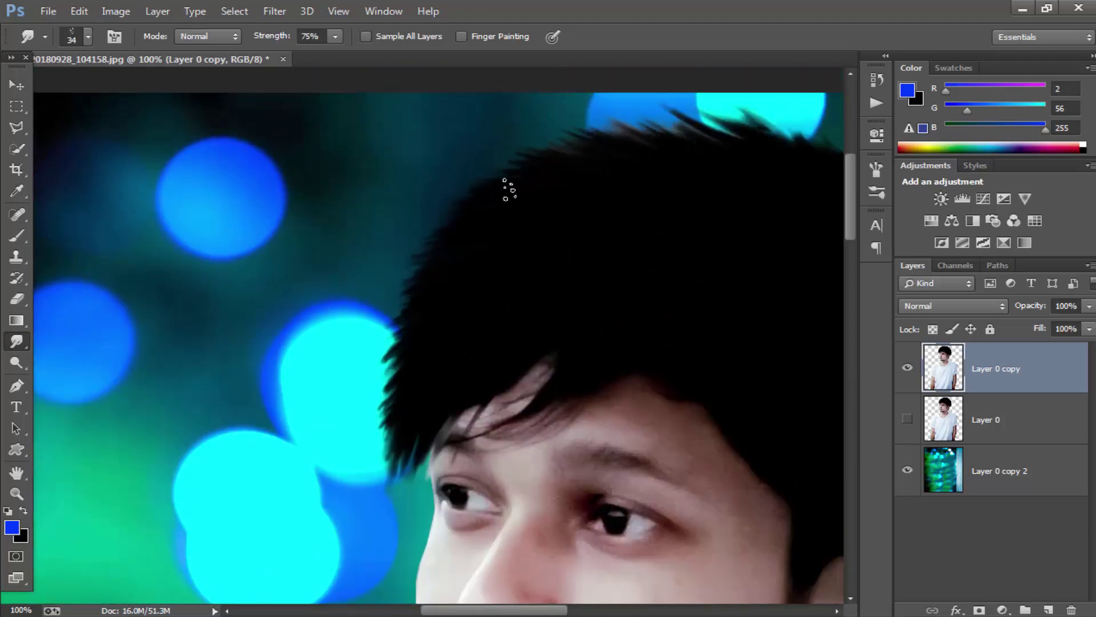
Step: Zoom to the top of the hair and erase its rough outer edge
key("z")
key("ctrl+0")
left_click(379, 93)
left_click(376, 121)
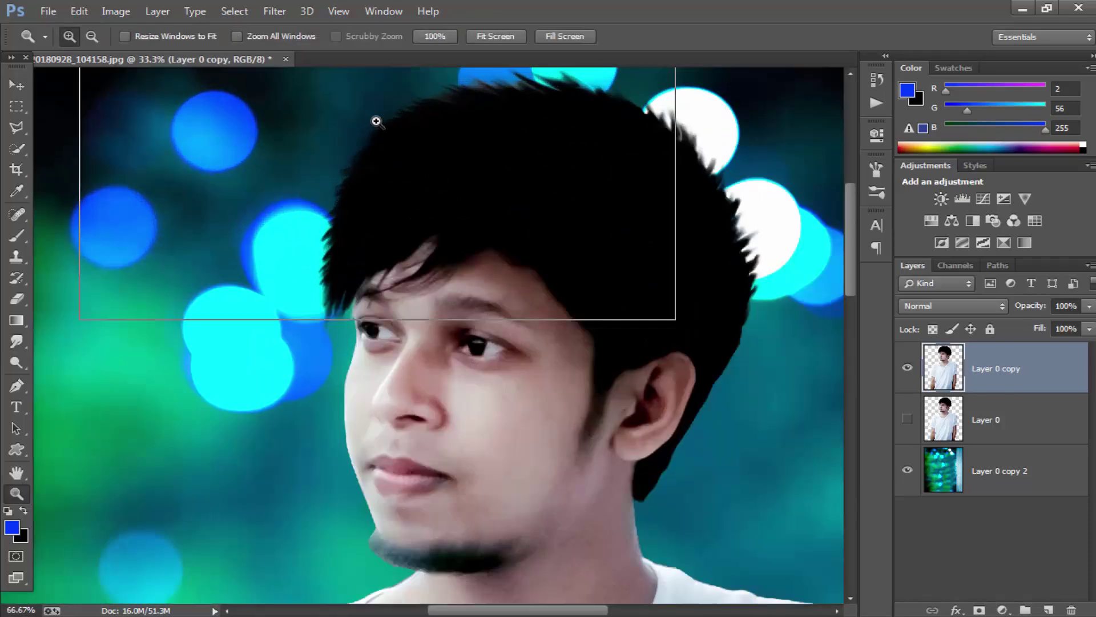
key("e")
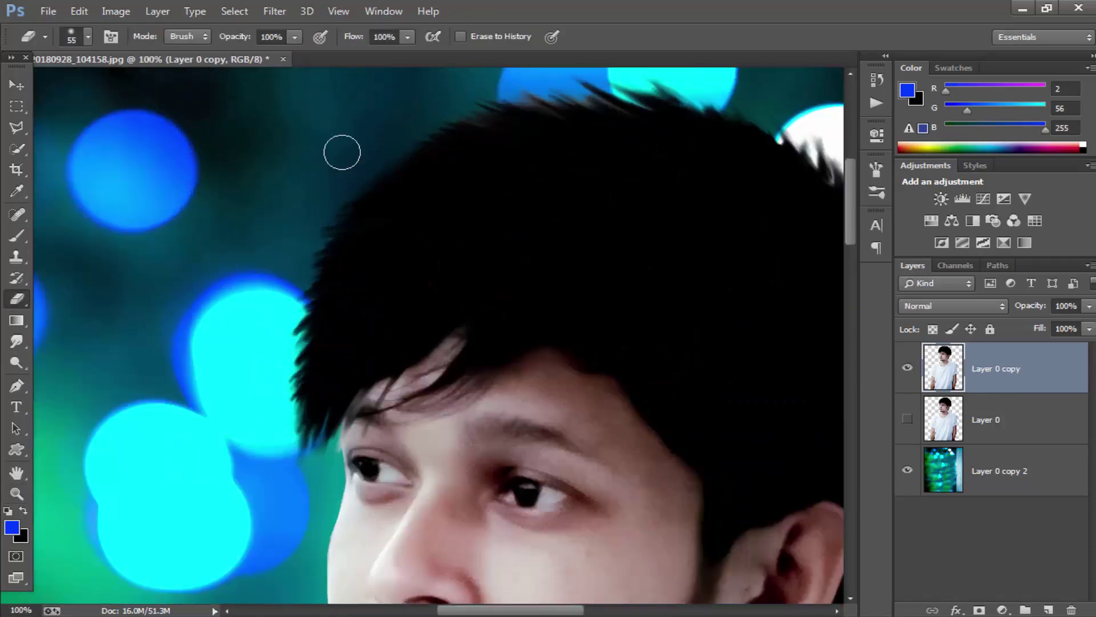
left_click_drag(423, 132, 331, 181)
left_click(16, 341)
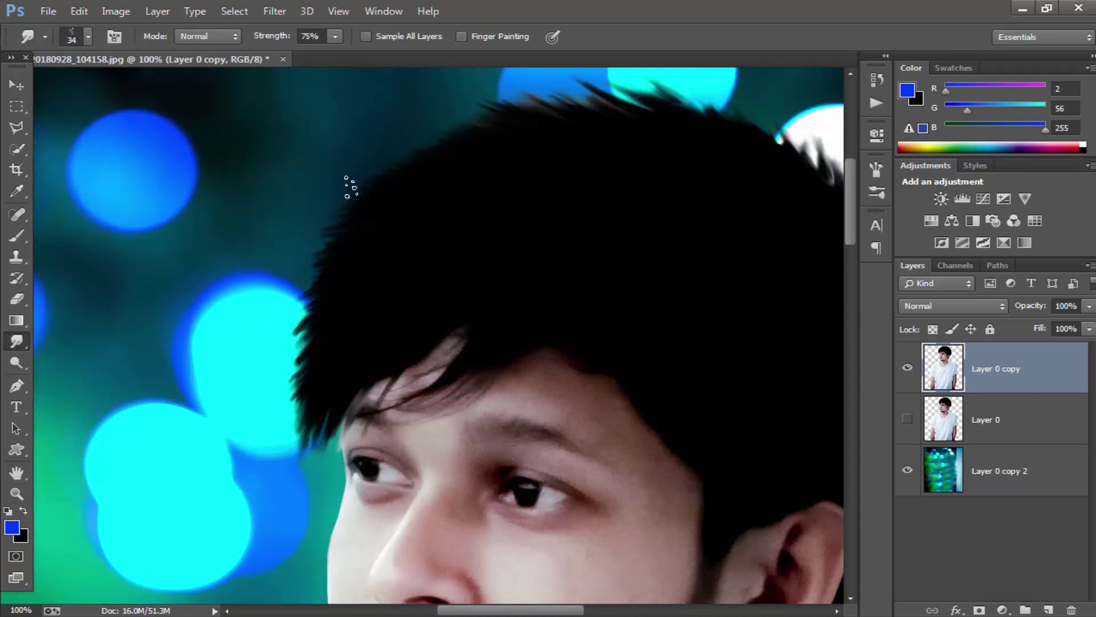
Step: Erase more of the hair edge at 100% zoom, then refit the image to screen
left_click(14, 499)
right_click(227, 358)
left_click(255, 370)
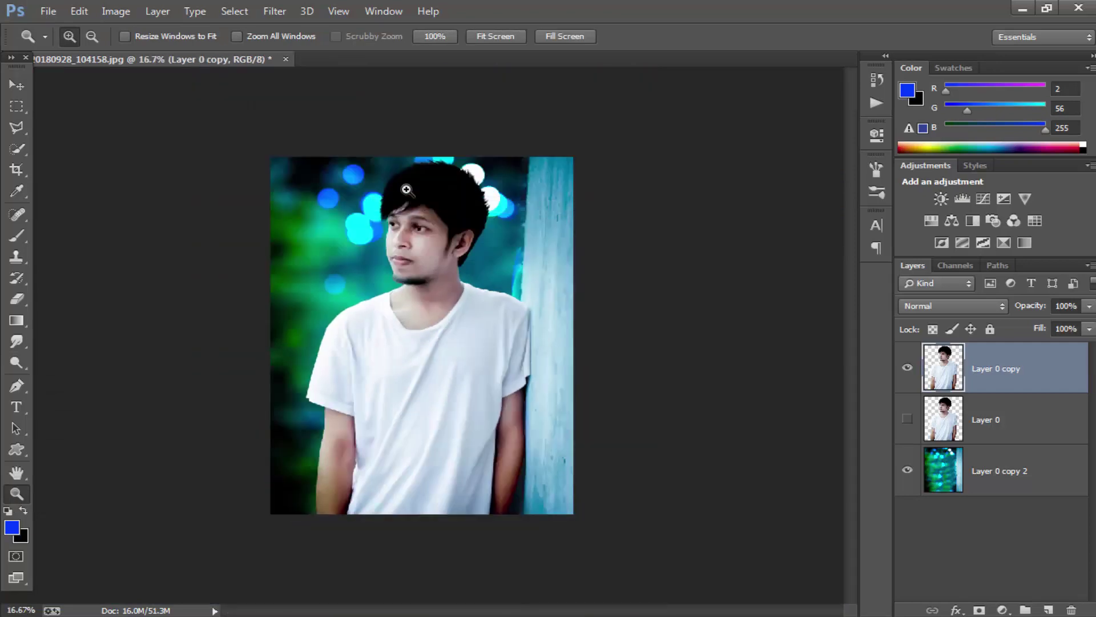
left_click(406, 189)
key("e")
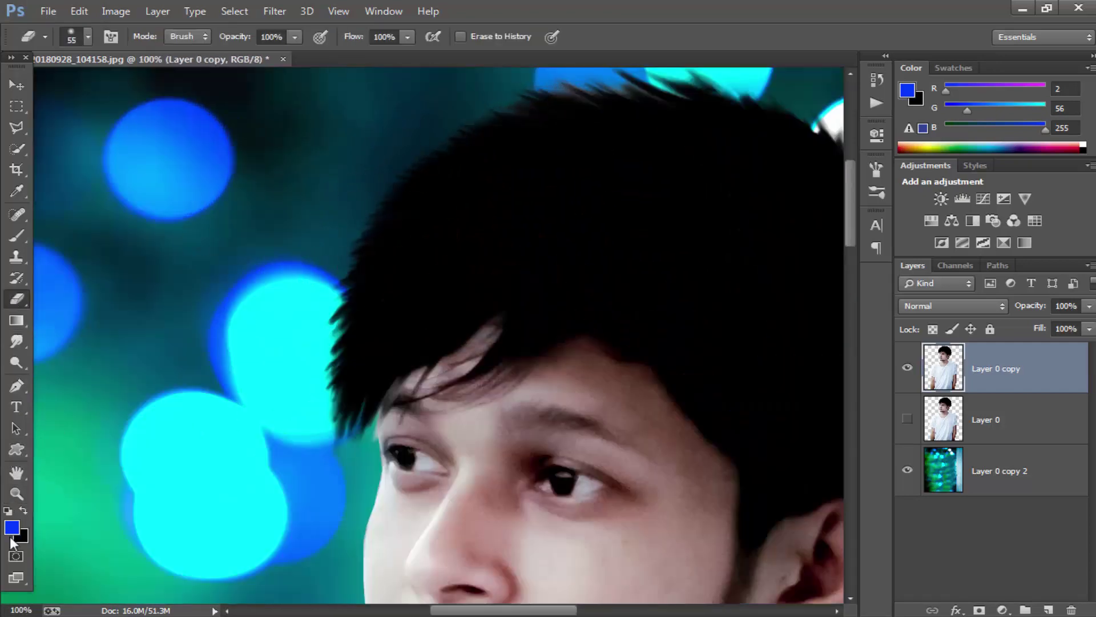
left_click(16, 494)
right_click(188, 339)
left_click(222, 350)
right_click(357, 171)
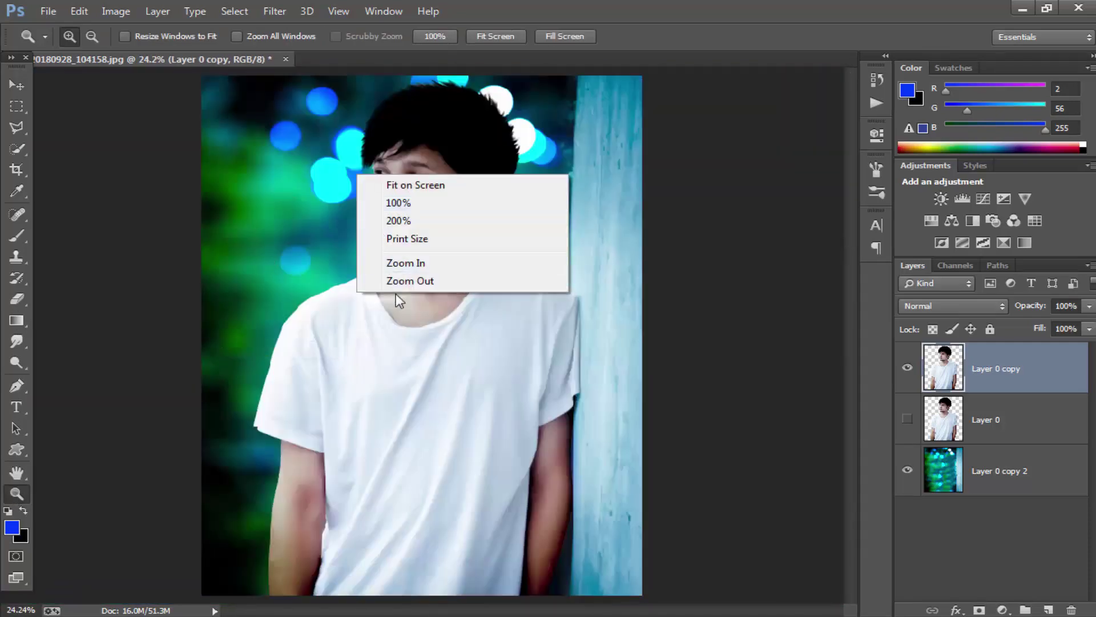
left_click(391, 279)
left_click(379, 215)
key("ctrl+0")
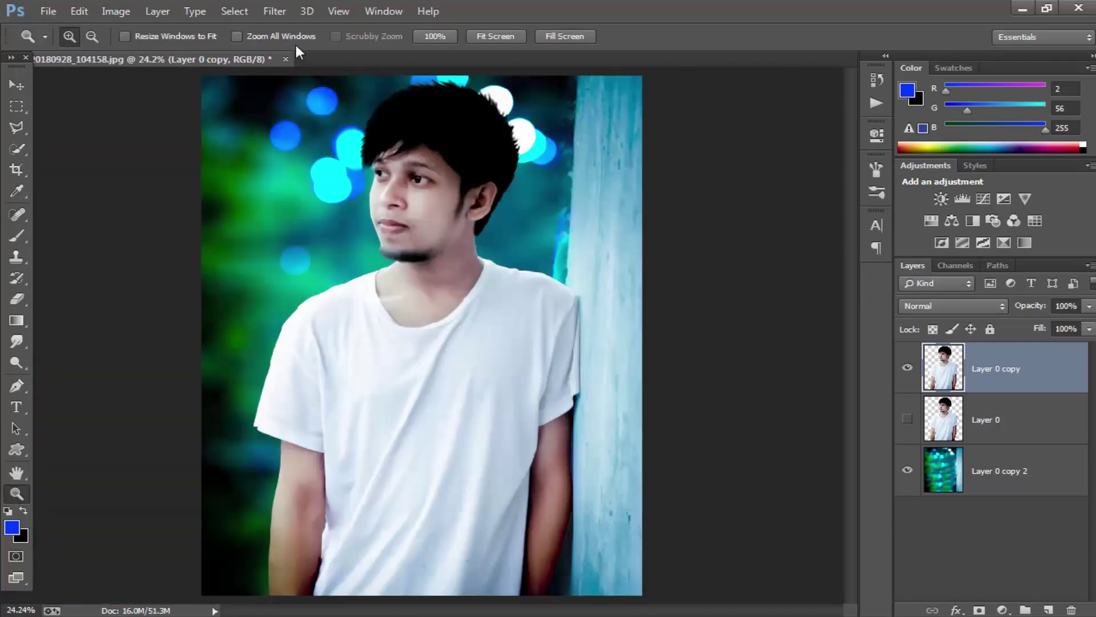
Step: Cancel an accidental Camera Raw filter and launch Nik Color Efex Pro 4 instead
left_click(274, 11)
left_click(319, 115)
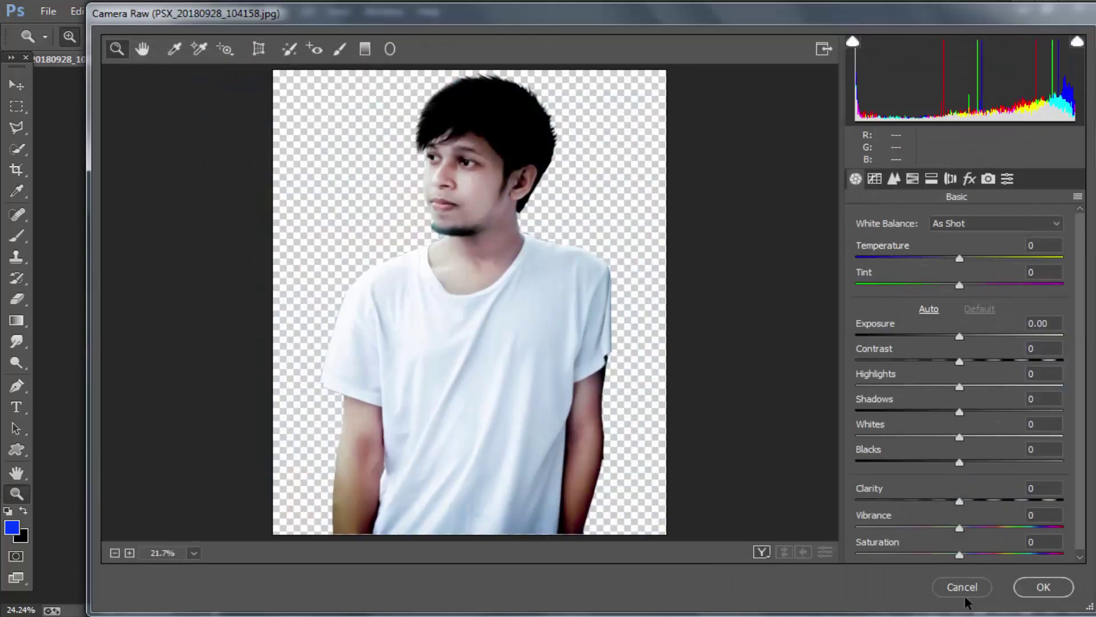
left_click(971, 594)
left_click(274, 10)
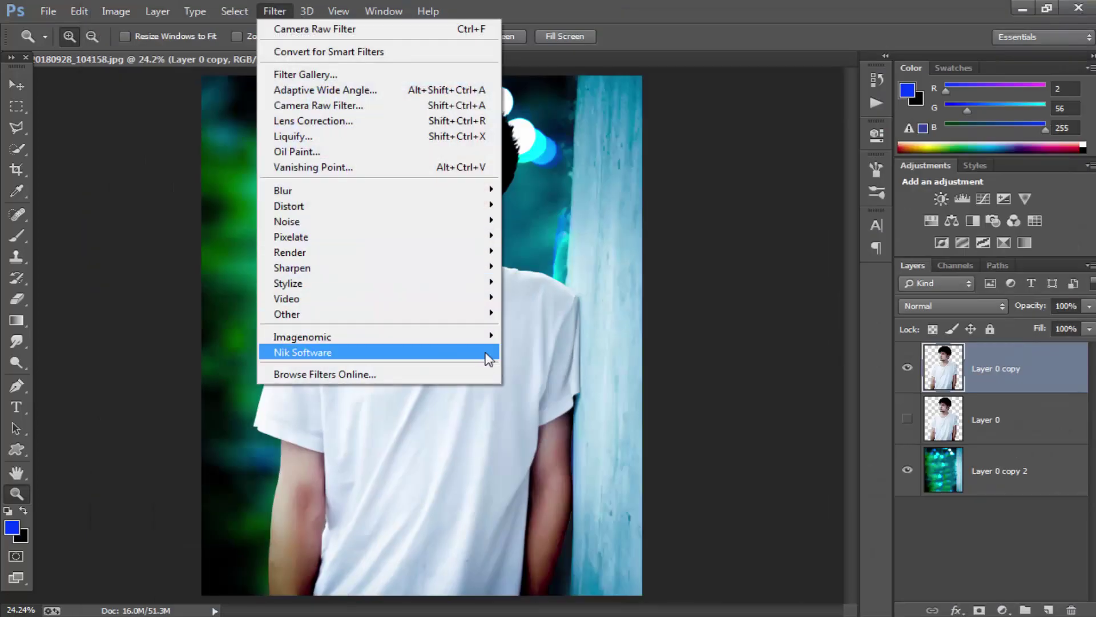
mouse_move(380, 352)
left_click(520, 349)
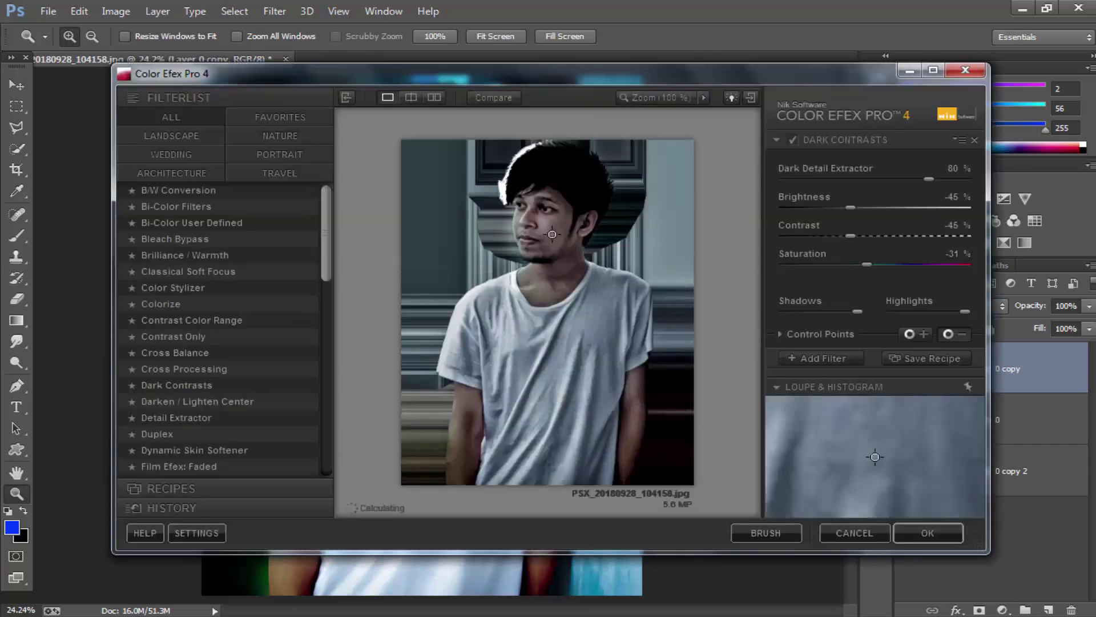
left_click(923, 334)
left_click(549, 197)
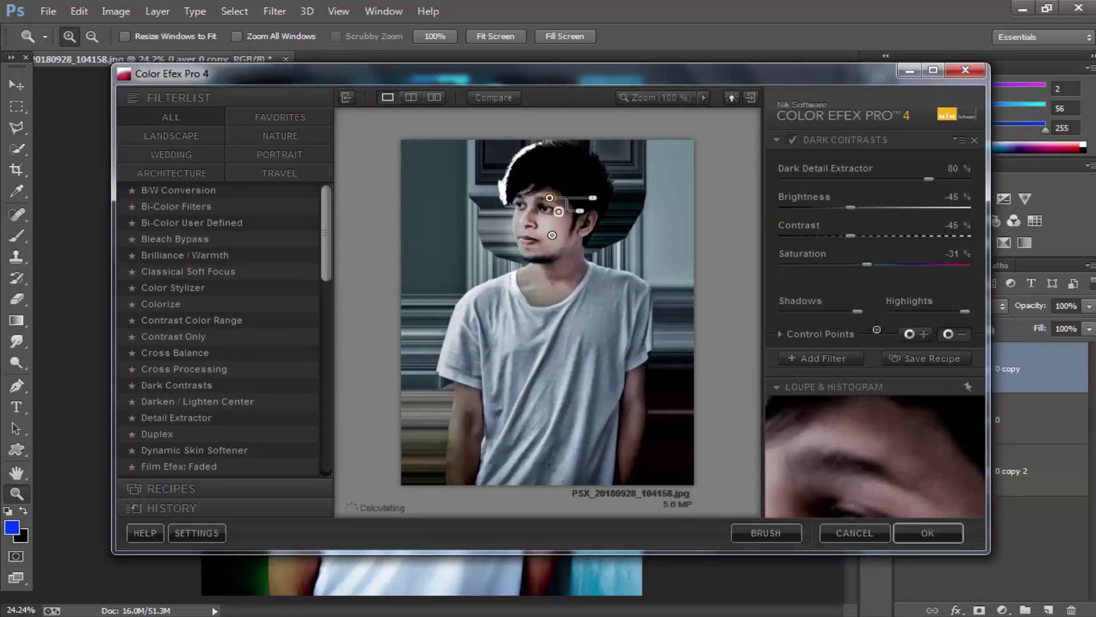
left_click(948, 334)
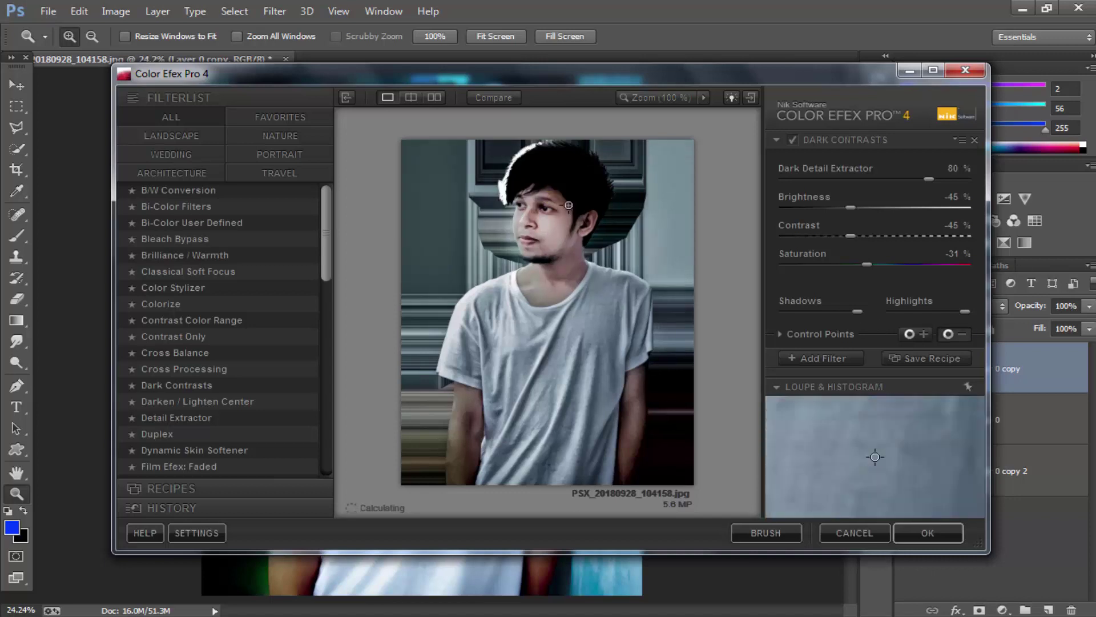
left_click(559, 202)
left_click(948, 334)
left_click(552, 235)
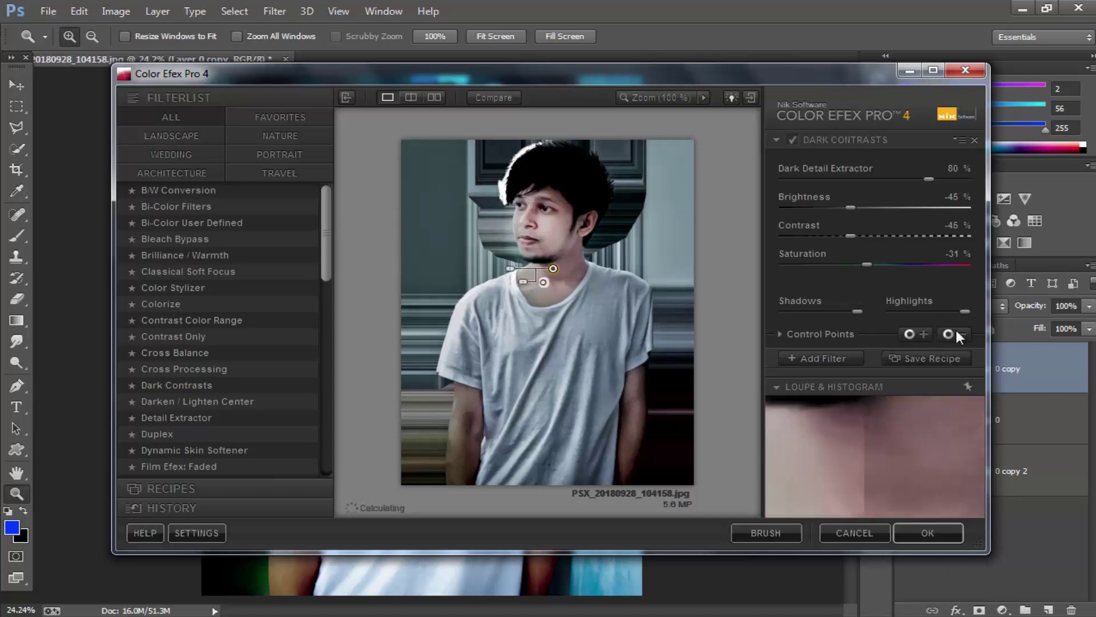
left_click(948, 333)
left_click(553, 269)
left_click(947, 334)
left_click(574, 259)
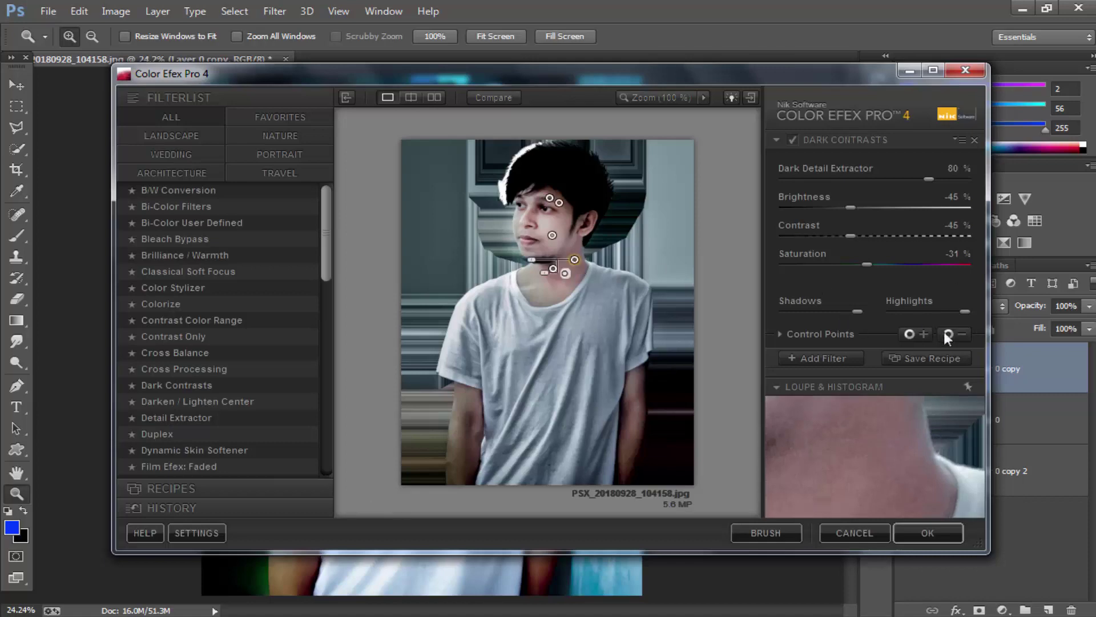
left_click(553, 234)
left_click(948, 334)
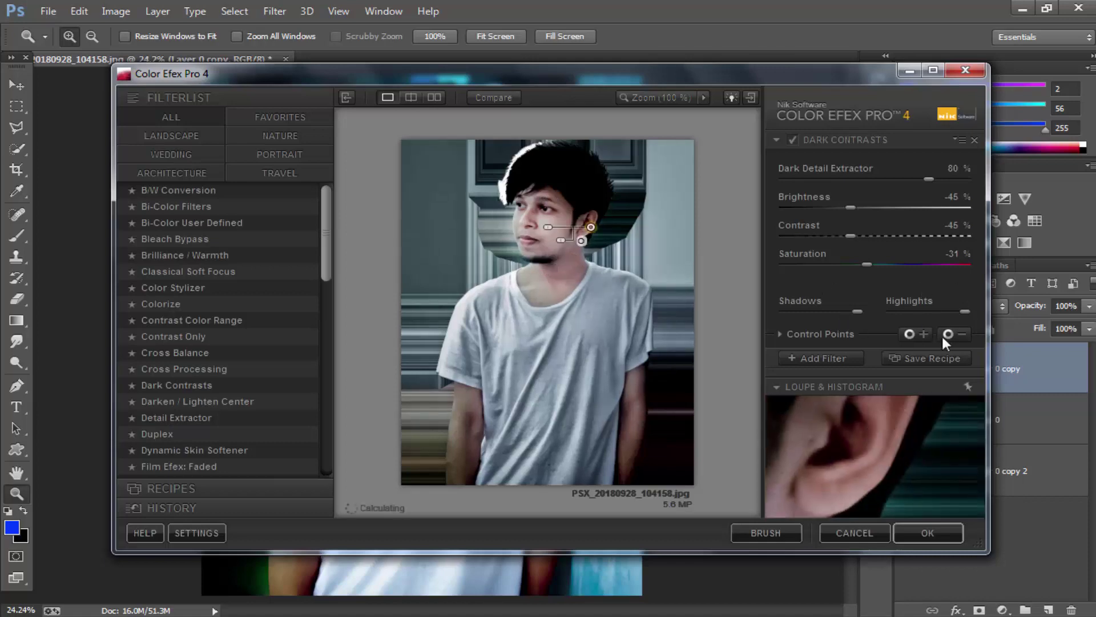
left_click(591, 217)
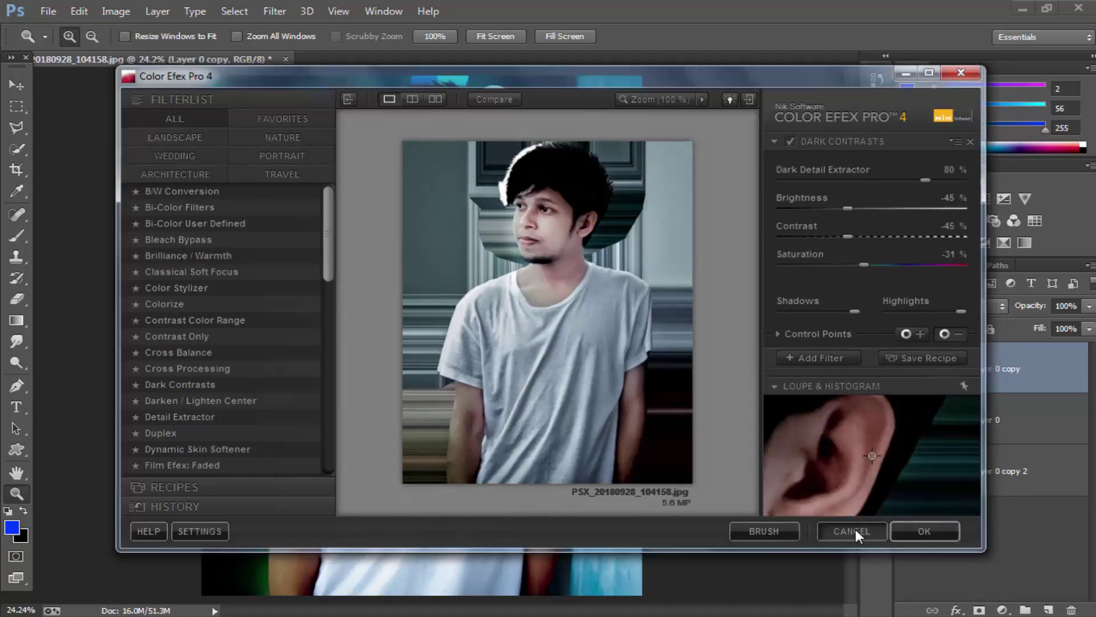
left_click(855, 531)
right_click(411, 93)
left_click(463, 198)
Step: Select the white T-shirt with the Quick Selection brush at size 42
left_click(440, 151)
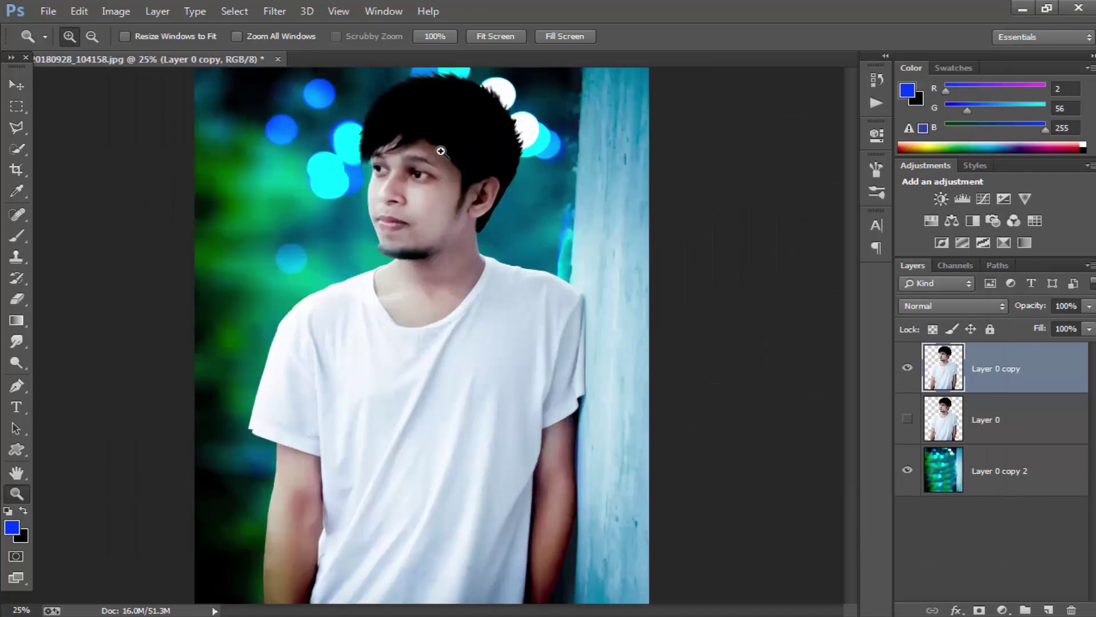
left_click(18, 149)
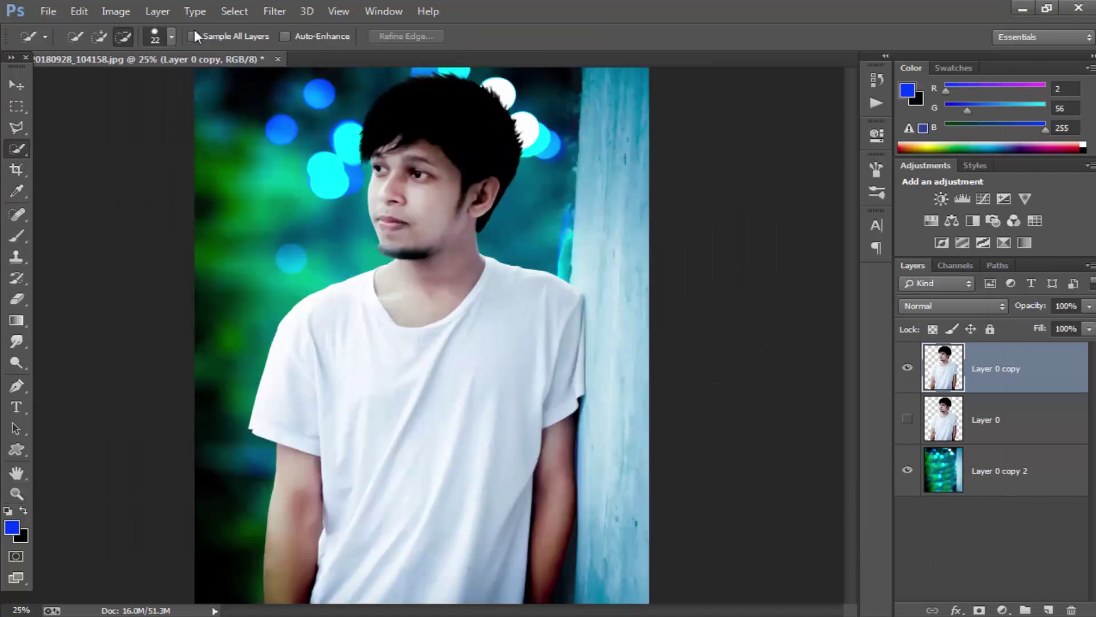
left_click(170, 36)
left_click_drag(97, 85, 111, 86)
left_click_drag(428, 479, 418, 467)
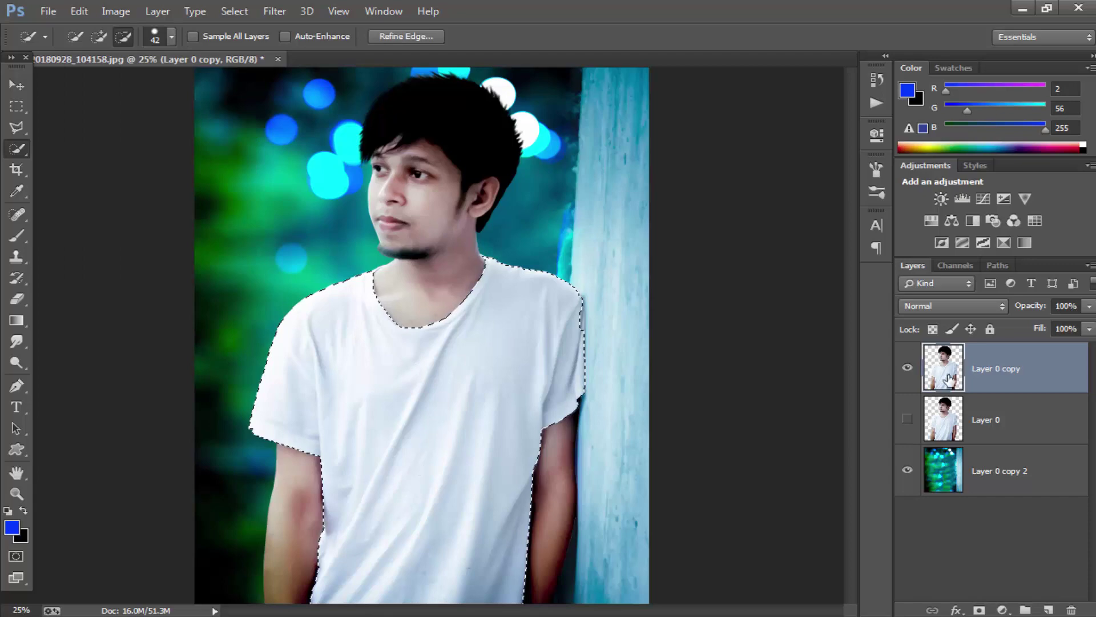
Step: Copy the shirt onto new Layer 1 and hide Layer 0 copy
key("ctrl+j")
left_click(906, 419)
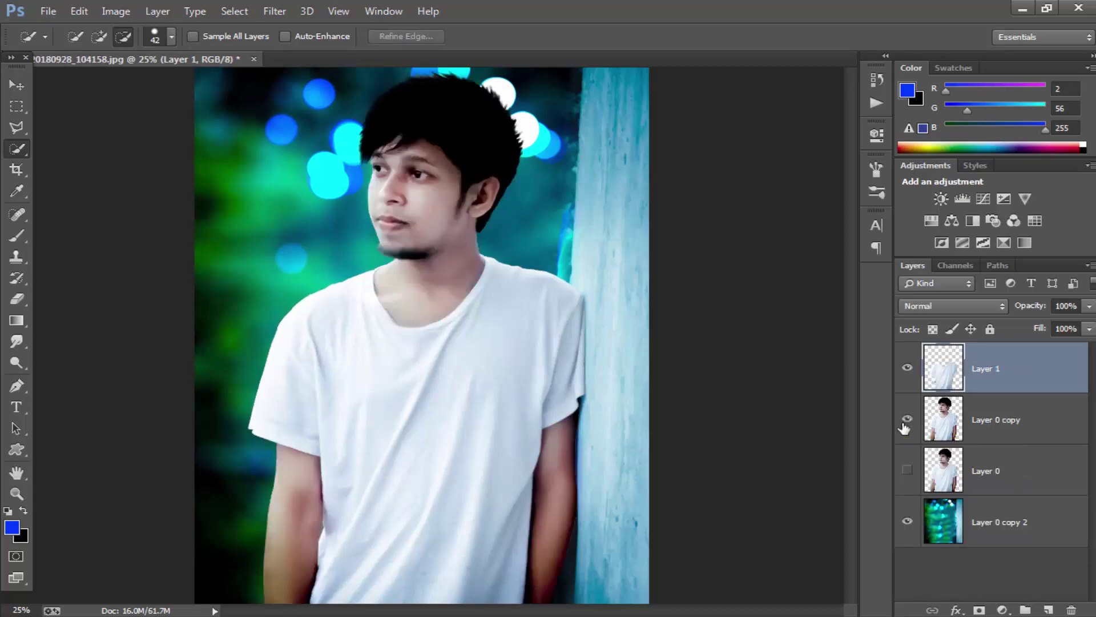
left_click(906, 419)
left_click(906, 419)
left_click(907, 419)
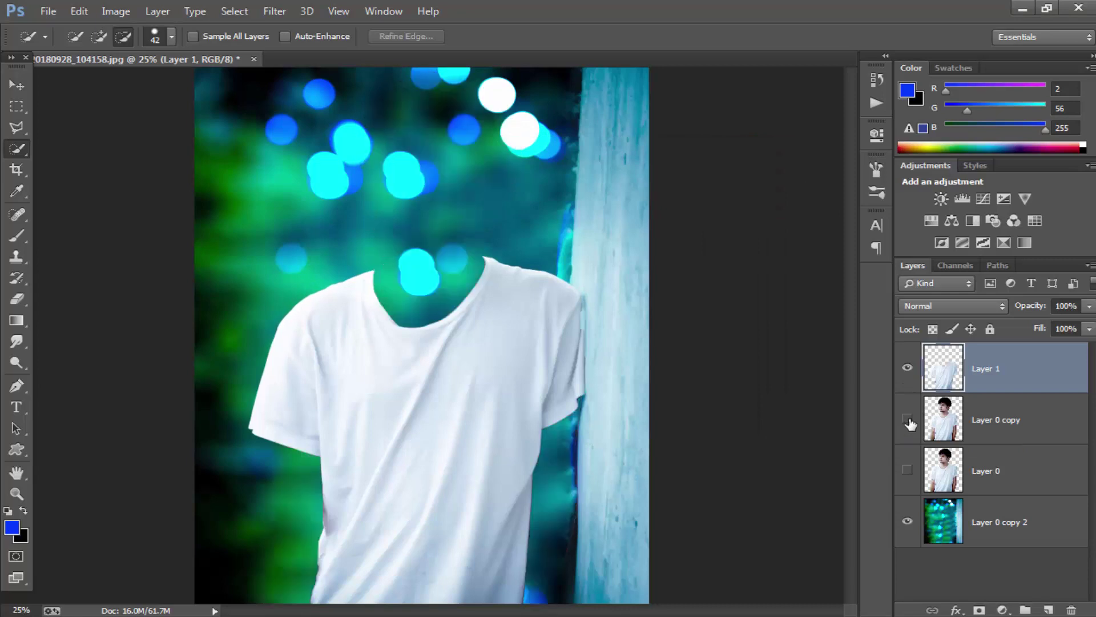
Step: Reload Layer 1's shirt selection and heal the left-shoulder collar with a 191 px Spot Healing Brush
left_click(950, 380, "ctrl")
left_click(18, 217)
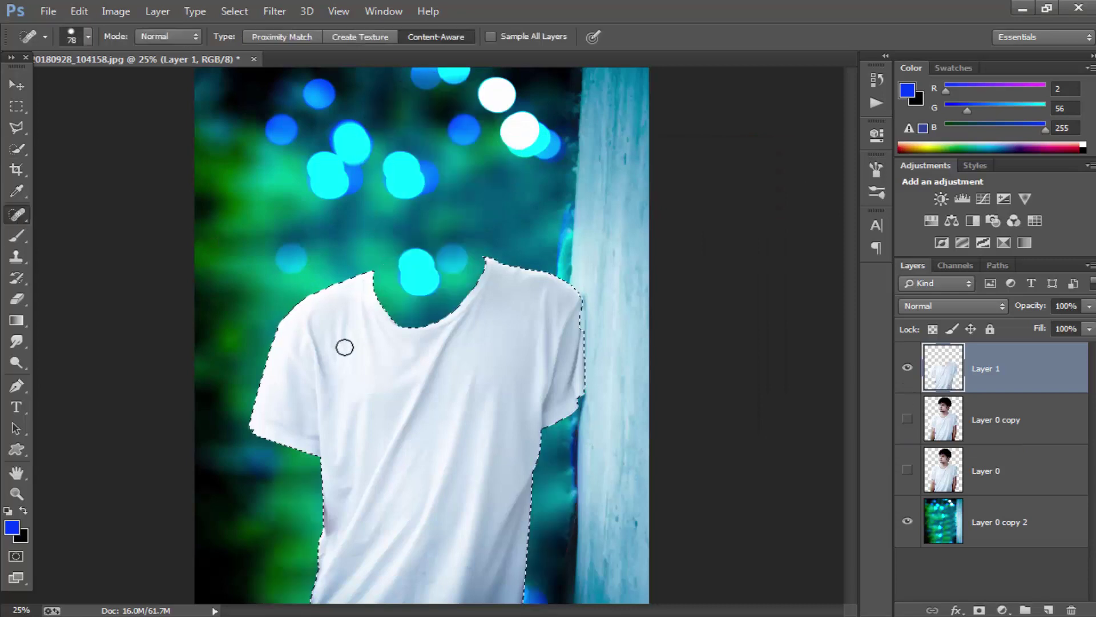
scroll(411, 346, "up", 1)
scroll(411, 342, "up", 1)
scroll(411, 342, "down", 3)
right_click(417, 344)
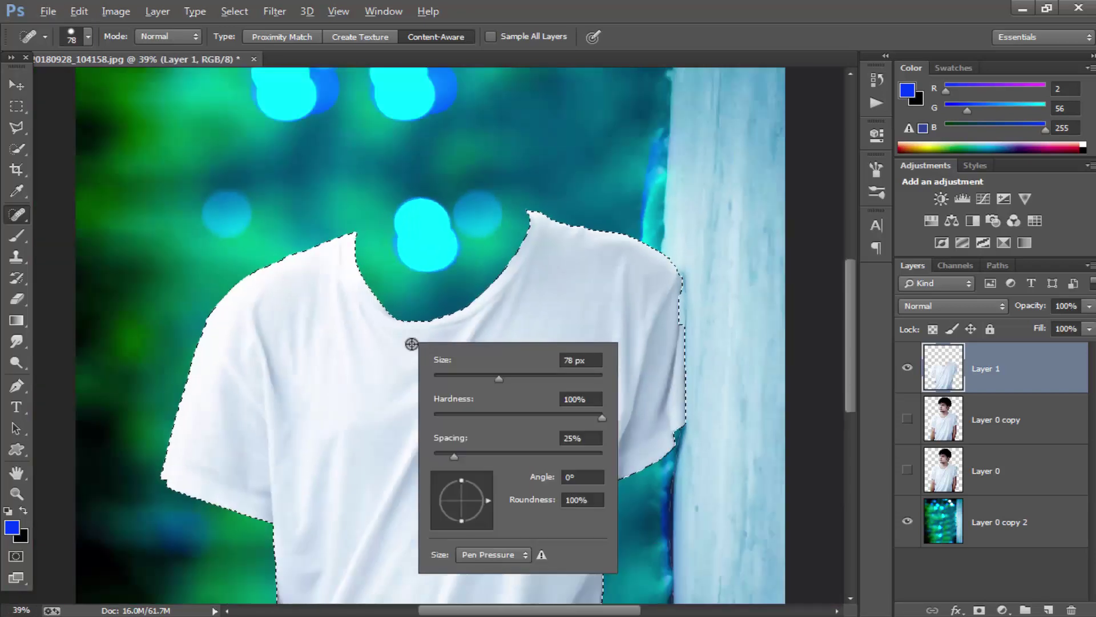
left_click_drag(499, 379, 557, 379)
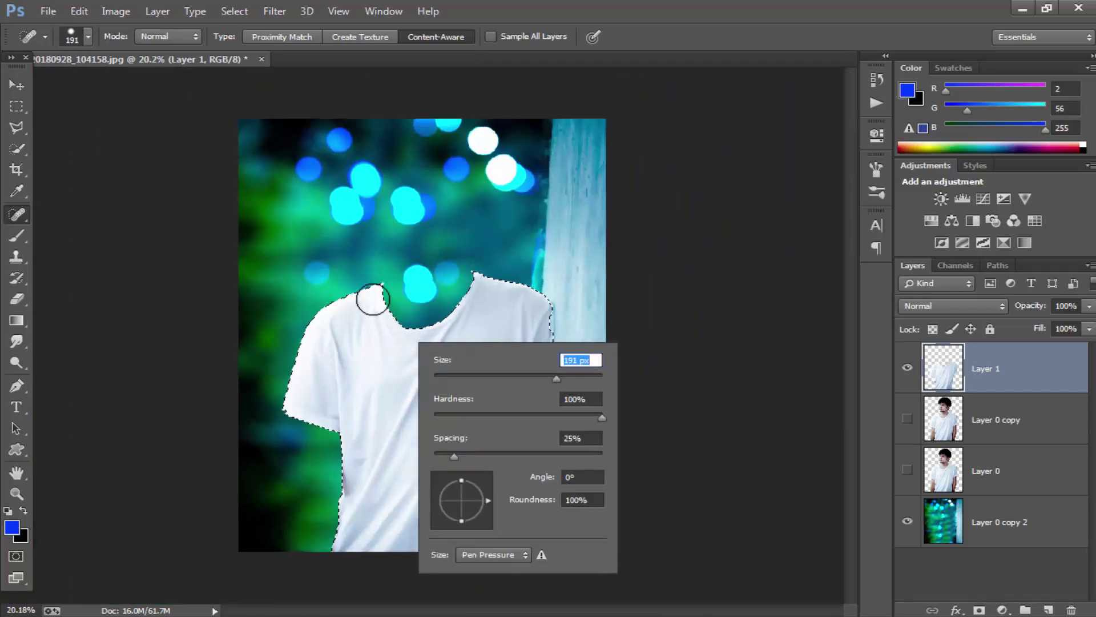
left_click_drag(372, 299, 333, 328)
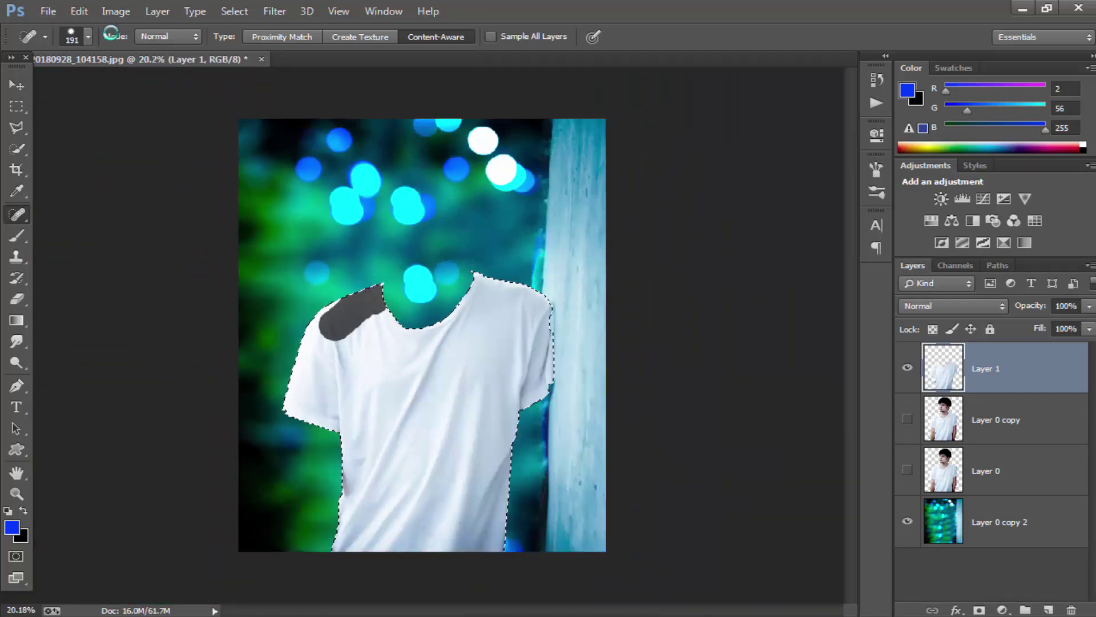
Step: Paint the shirt inside the selection solid red with the Brush
key("b")
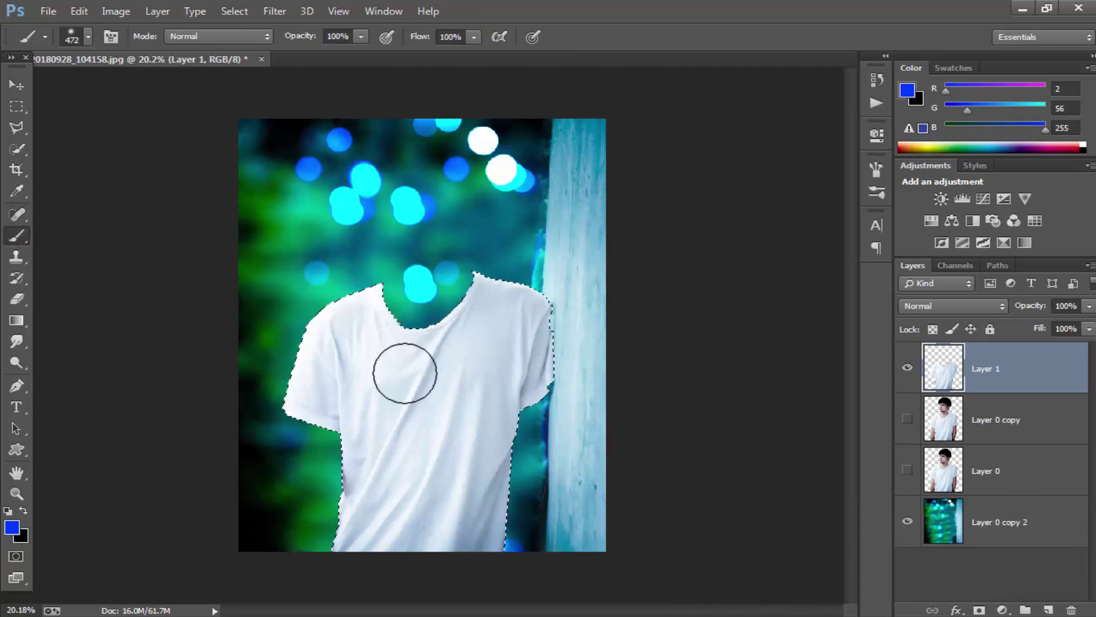
left_click(11, 526)
left_click(849, 172)
left_click(1006, 151)
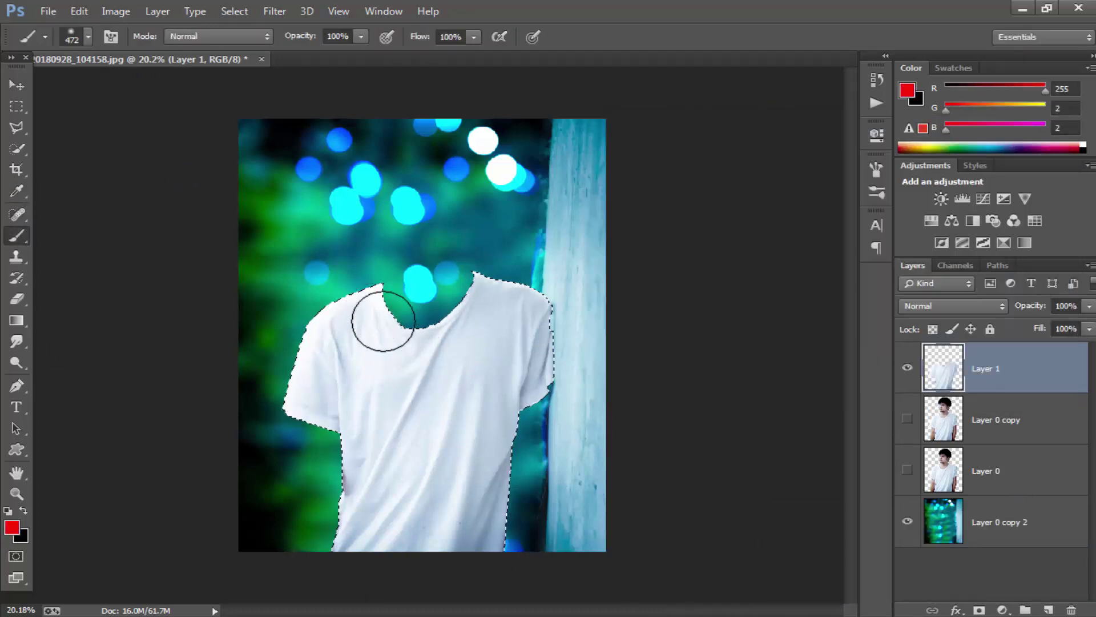
mouse_move(374, 314)
left_mouse_down()
mouse_move(320, 388)
mouse_move(473, 435)
mouse_move(528, 330)
mouse_move(453, 537)
mouse_move(355, 526)
mouse_move(345, 411)
left_mouse_up()
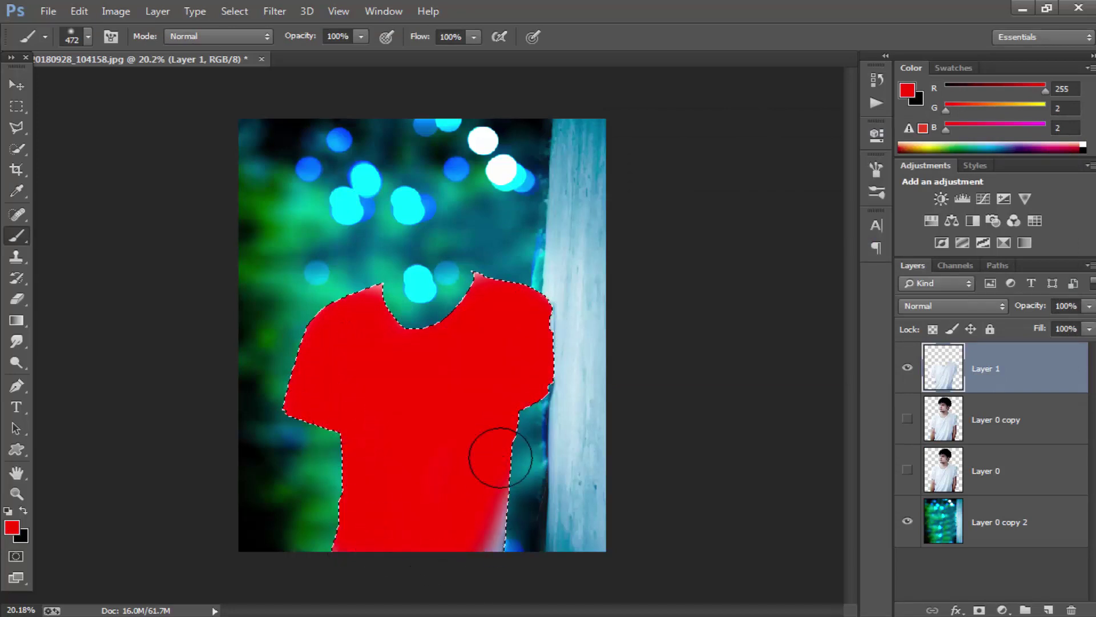
Step: Try Saturation and Luminosity blend modes on Layer 1 and show Layer 0 copy again
left_click(952, 305)
left_click(942, 384)
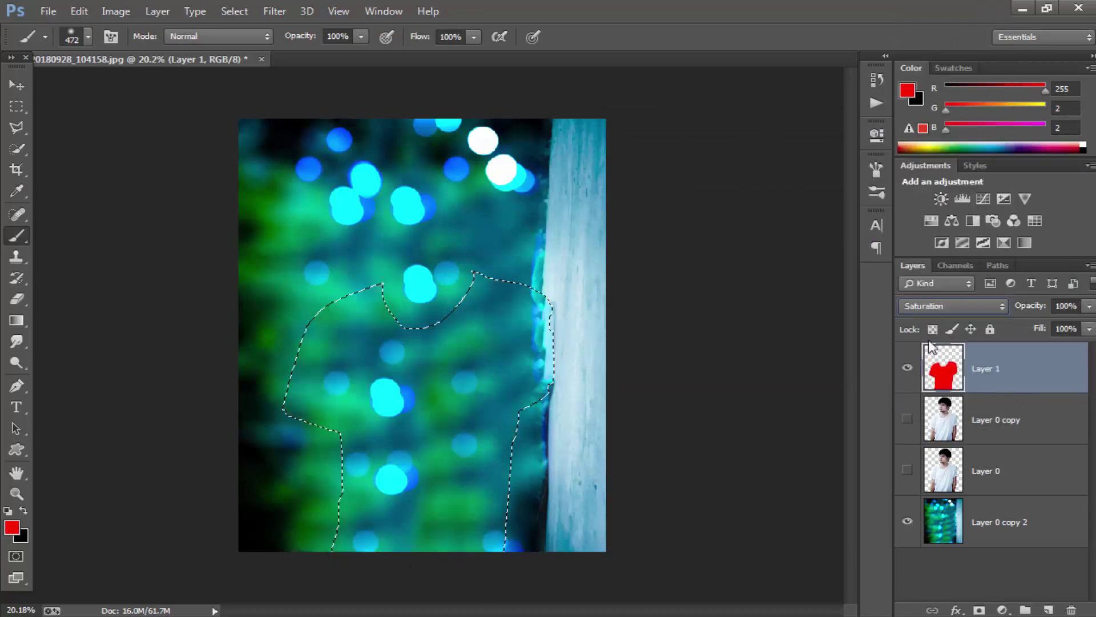
left_click(907, 419)
left_click(952, 306)
left_click(936, 415)
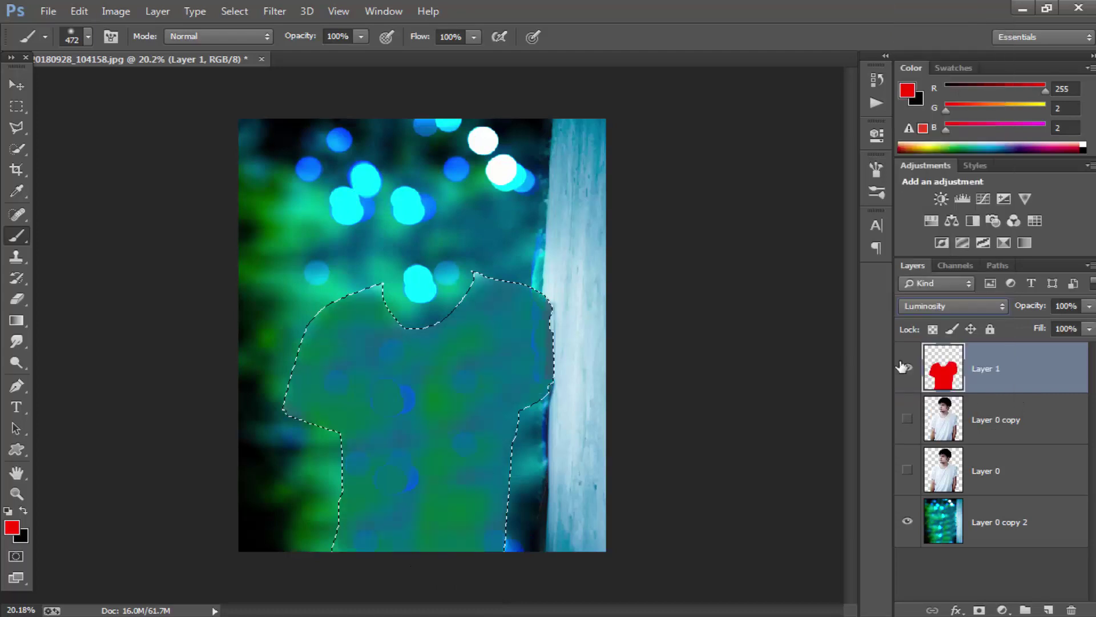
left_click(908, 419)
Step: Try Color Dodge, then settle on the Multiply blend mode for Layer 1
left_click(952, 305)
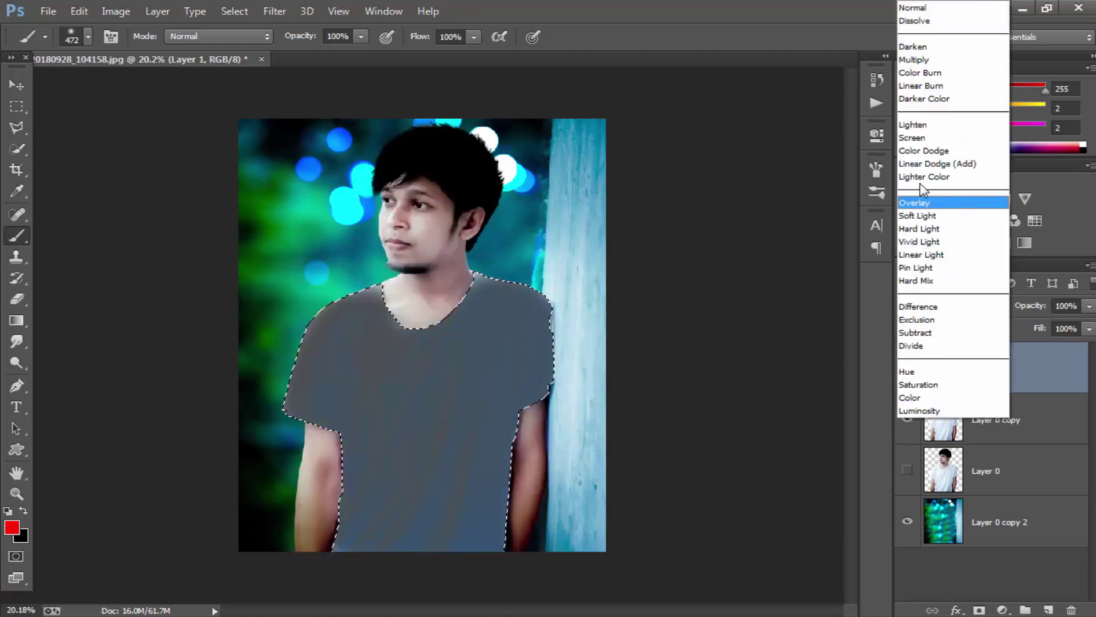
left_click(922, 155)
left_click(902, 305)
left_click(919, 57)
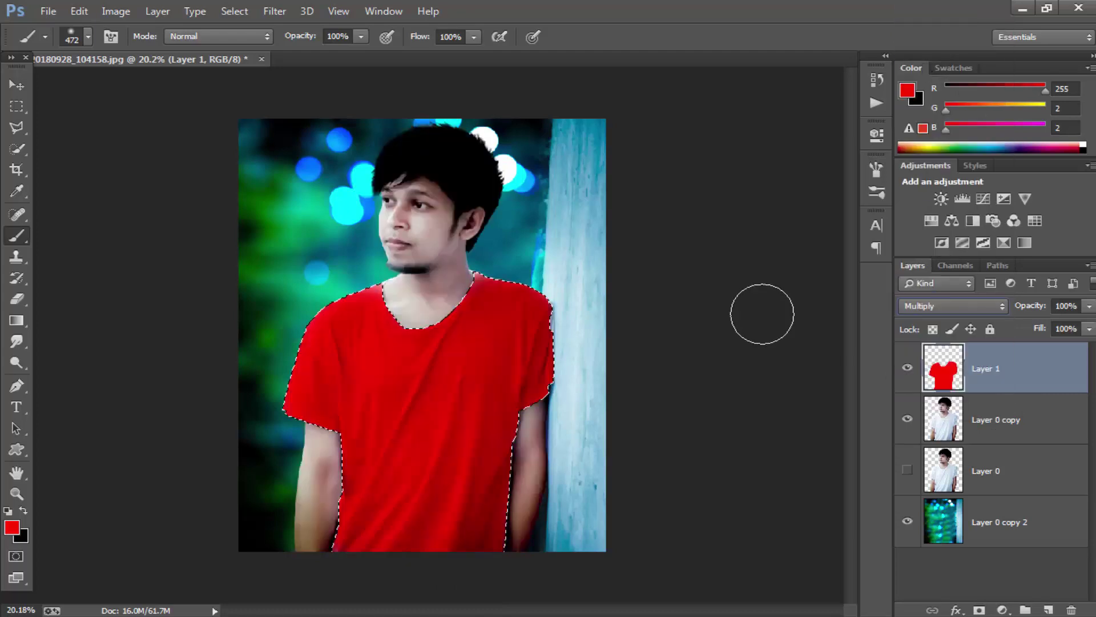
left_click(17, 494)
left_click(116, 11)
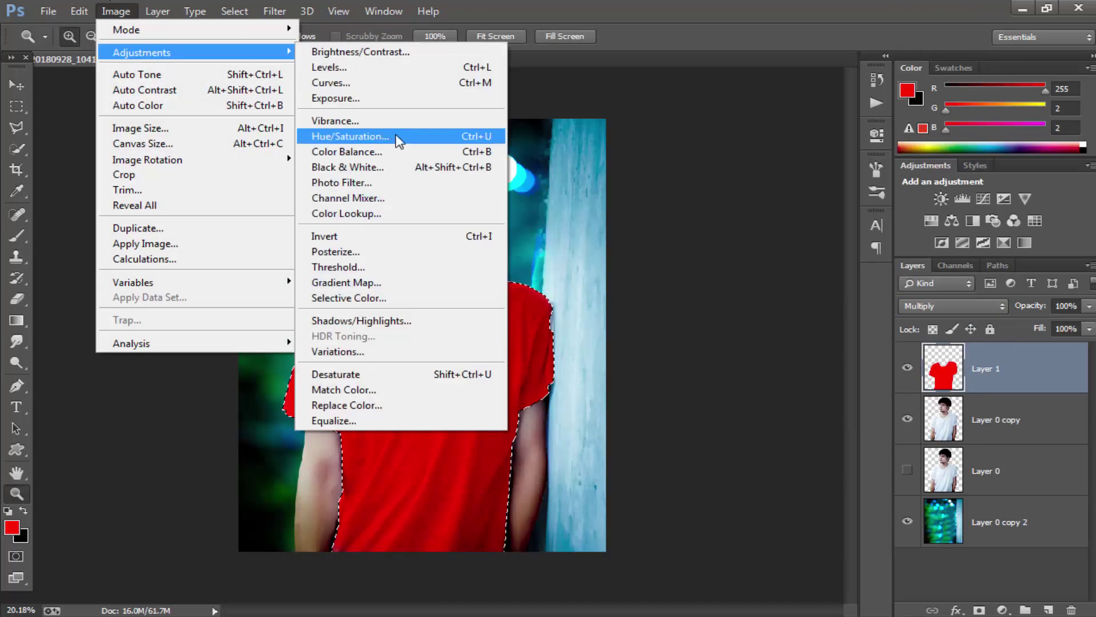
Step: Apply Hue/Saturation to the shirt: Lightness -29, Saturation +64, slight hue shift toward crimson
left_click(368, 137)
mouse_move(666, 336)
left_mouse_down()
mouse_move(633, 334)
mouse_move(692, 338)
mouse_move(632, 334)
left_mouse_up()
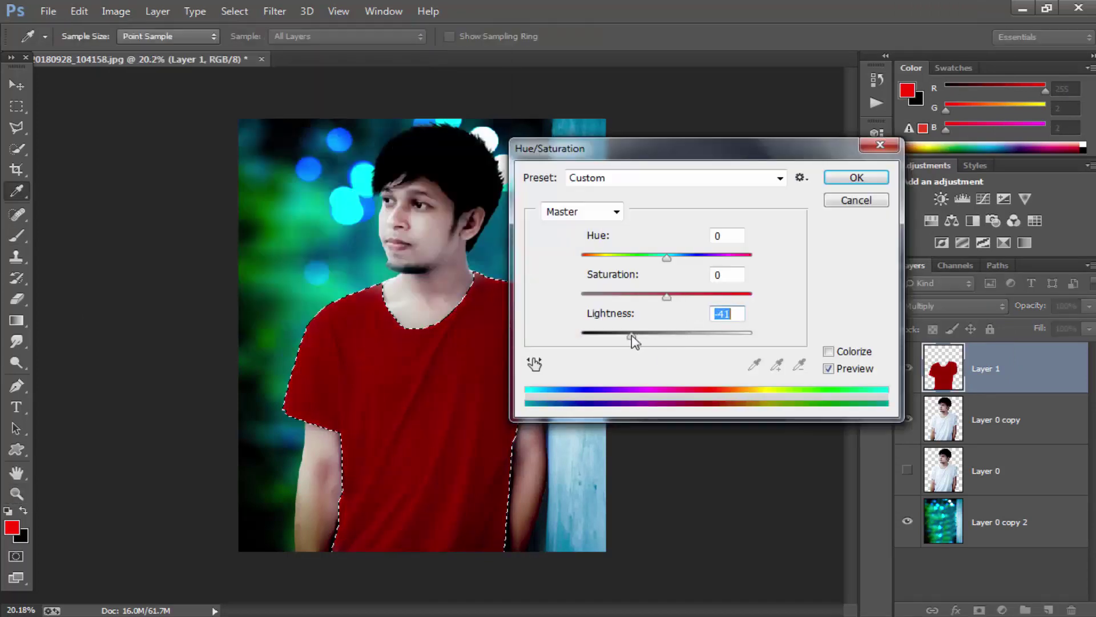
left_click_drag(666, 296, 986, 352)
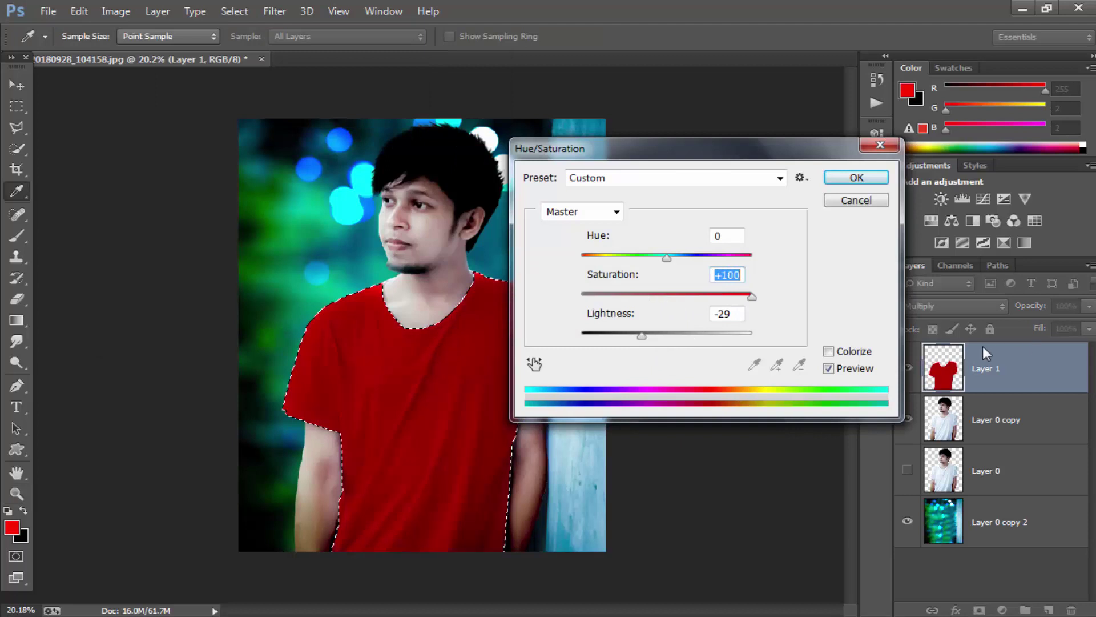
mouse_move(666, 257)
left_mouse_down()
mouse_move(741, 255)
mouse_move(621, 255)
mouse_move(674, 255)
mouse_move(656, 255)
left_mouse_up()
left_click(857, 177)
Step: Set Layer 1 opacity to 94%
key("z")
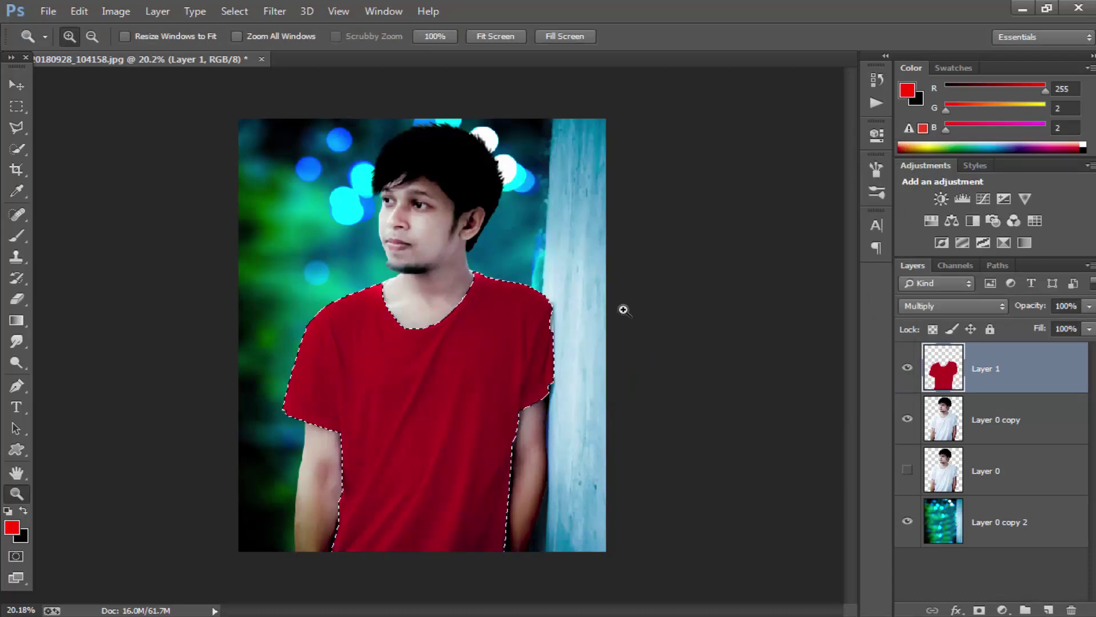
mouse_move(1089, 306)
left_mouse_down()
mouse_move(1069, 324)
mouse_move(1084, 324)
left_mouse_up()
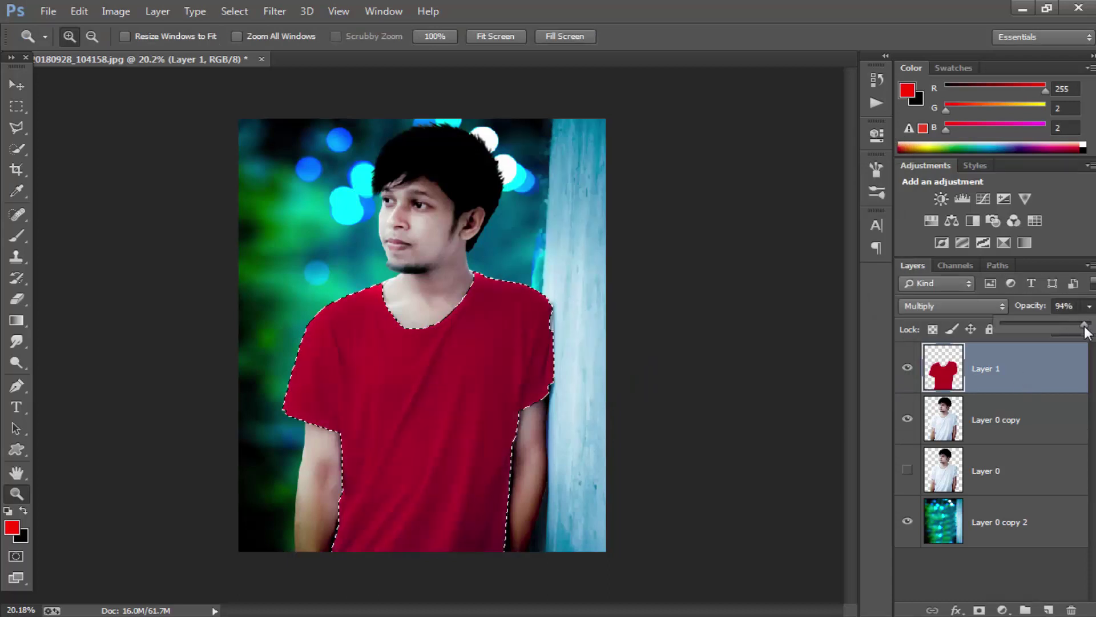
key("l")
right_click(378, 269)
Step: Clear the selection and zoom in closely on the neck and shoulder edge for smudging
left_click(402, 285)
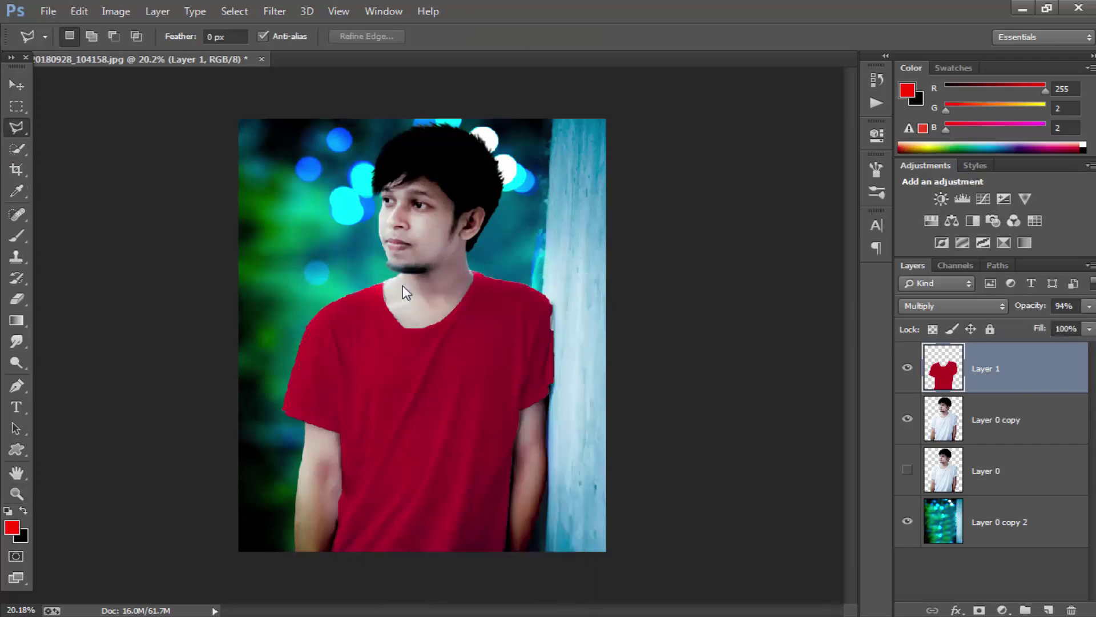
left_click(16, 493)
left_click(554, 308)
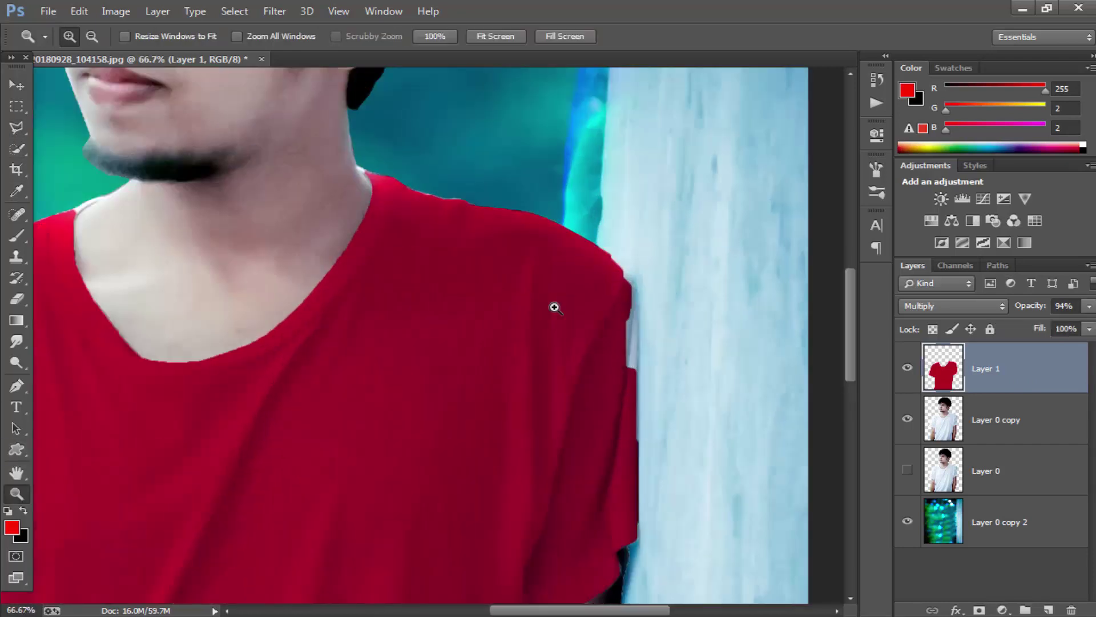
right_click(449, 237)
left_click(474, 245)
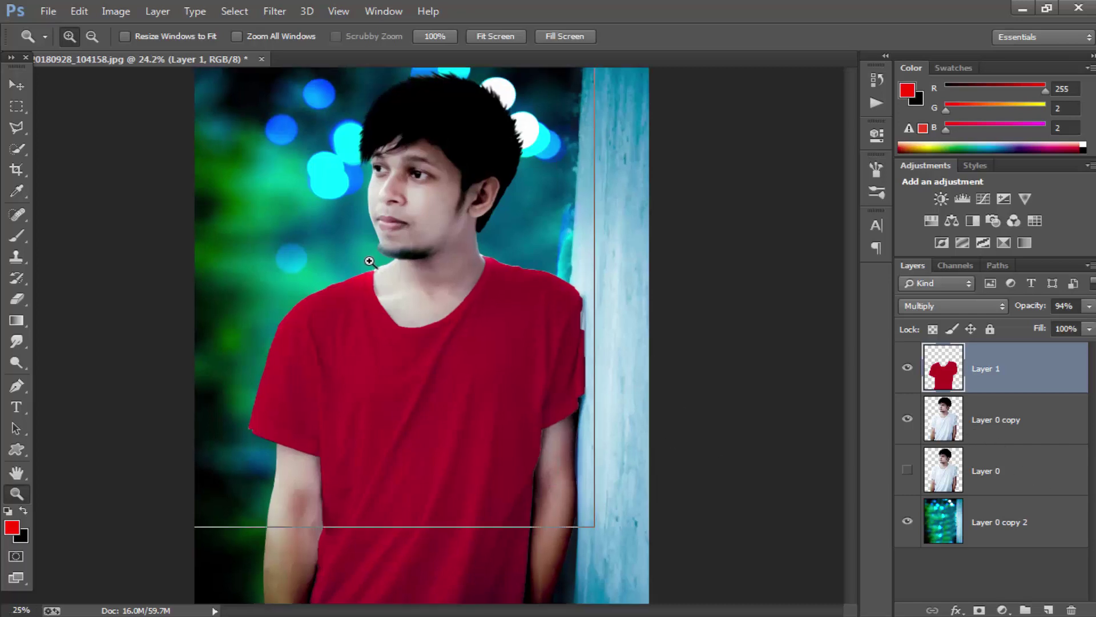
left_click_drag(372, 261, 510, 391)
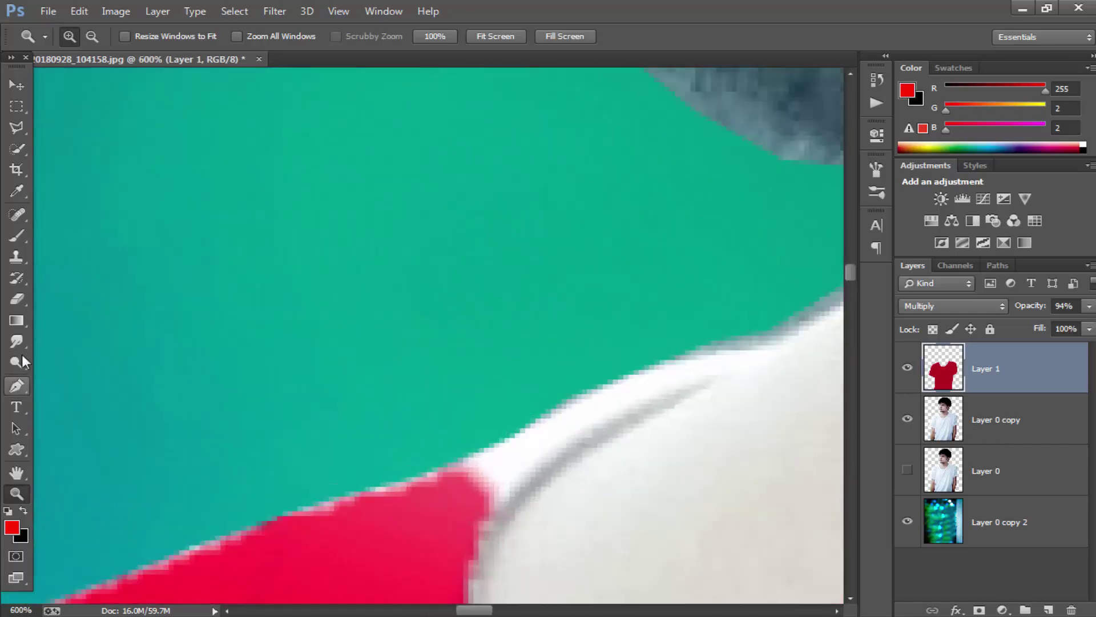
left_click(17, 341)
right_click(559, 456)
right_click(600, 446)
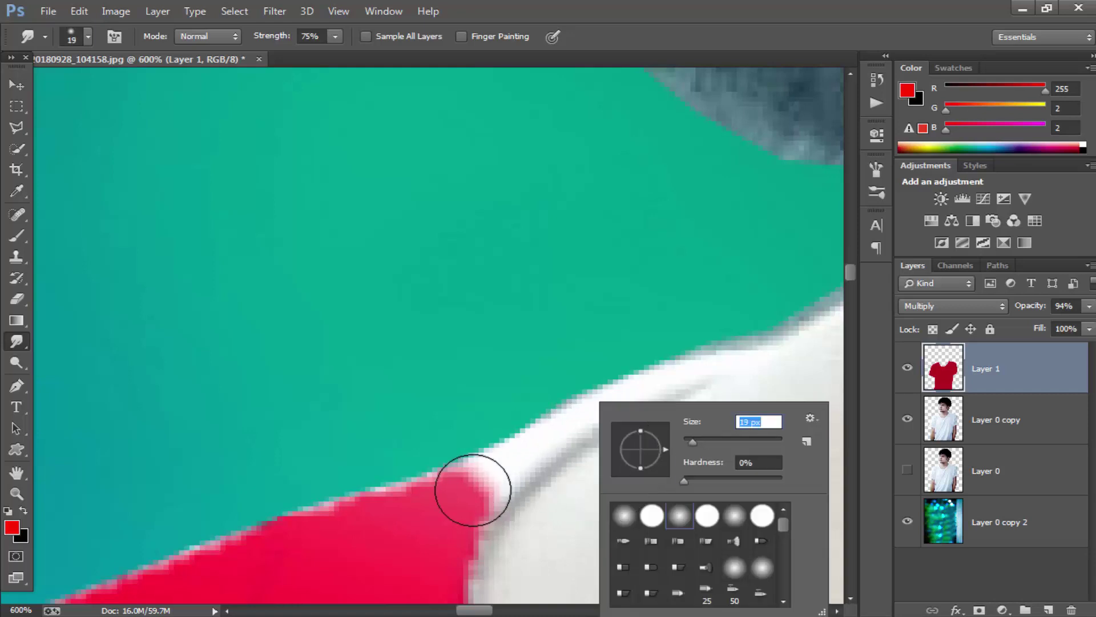
Step: Smudge red along the shirt's shoulder edge and into the gap beside the post
mouse_move(472, 489)
left_mouse_down()
mouse_move(578, 411)
mouse_move(707, 350)
mouse_move(737, 350)
left_mouse_up()
left_click_drag(490, 610, 602, 594)
left_click_drag(850, 272, 849, 247)
scroll(688, 281, "down", 2)
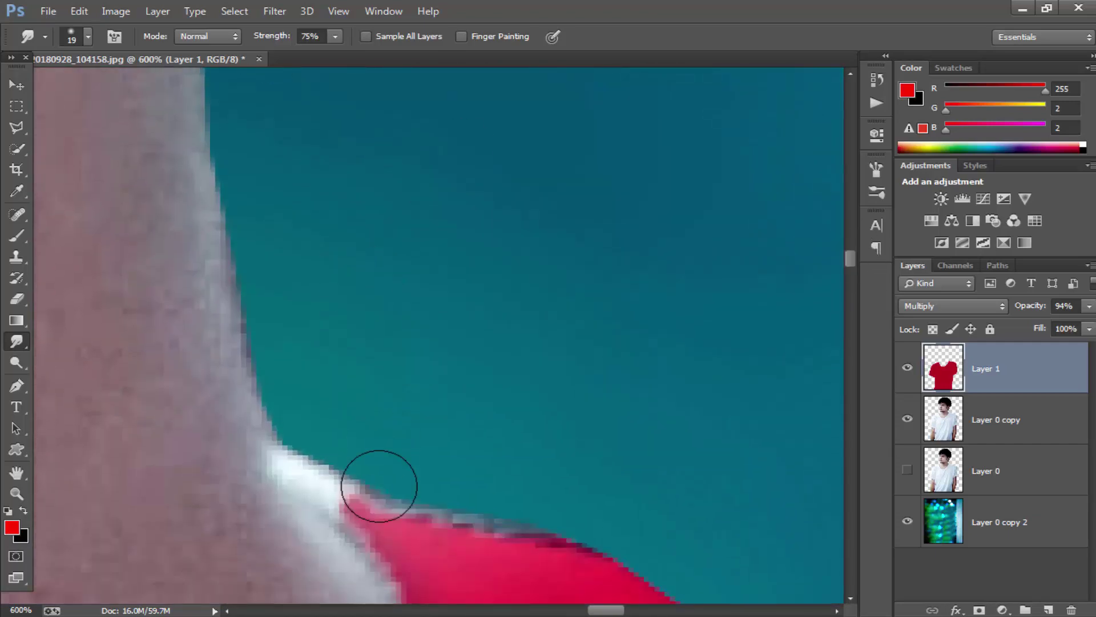
left_click_drag(378, 486, 286, 428)
left_click_drag(345, 489, 333, 481)
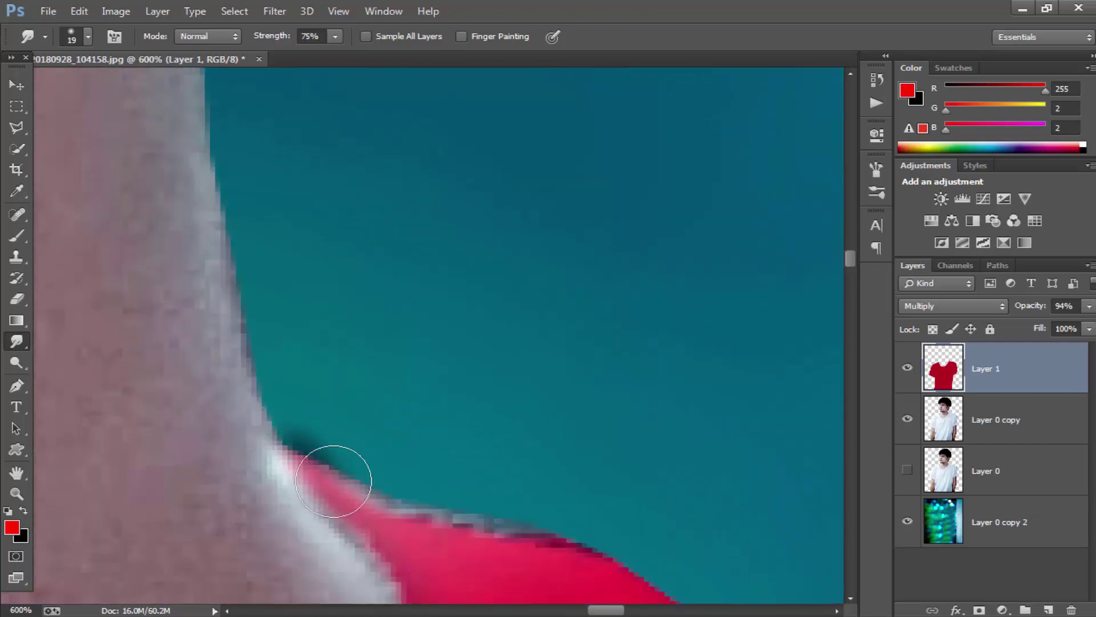
scroll(403, 587, "down", 3)
scroll(628, 399, "right", 5)
scroll(835, 275, "right", 5)
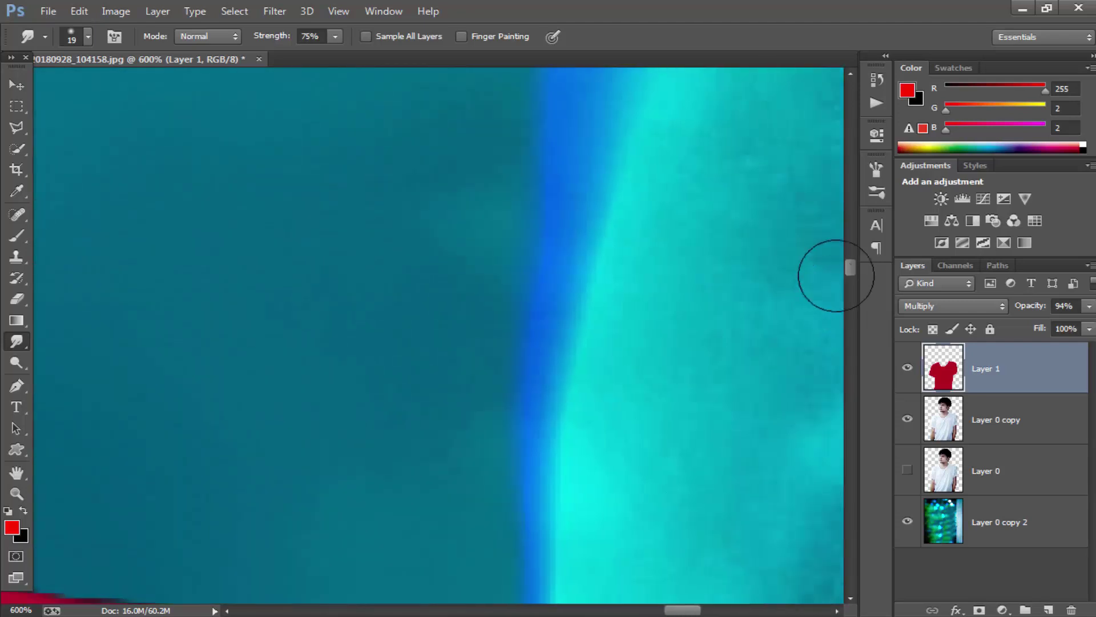
scroll(856, 292, "down", 5)
scroll(686, 387, "right", 3)
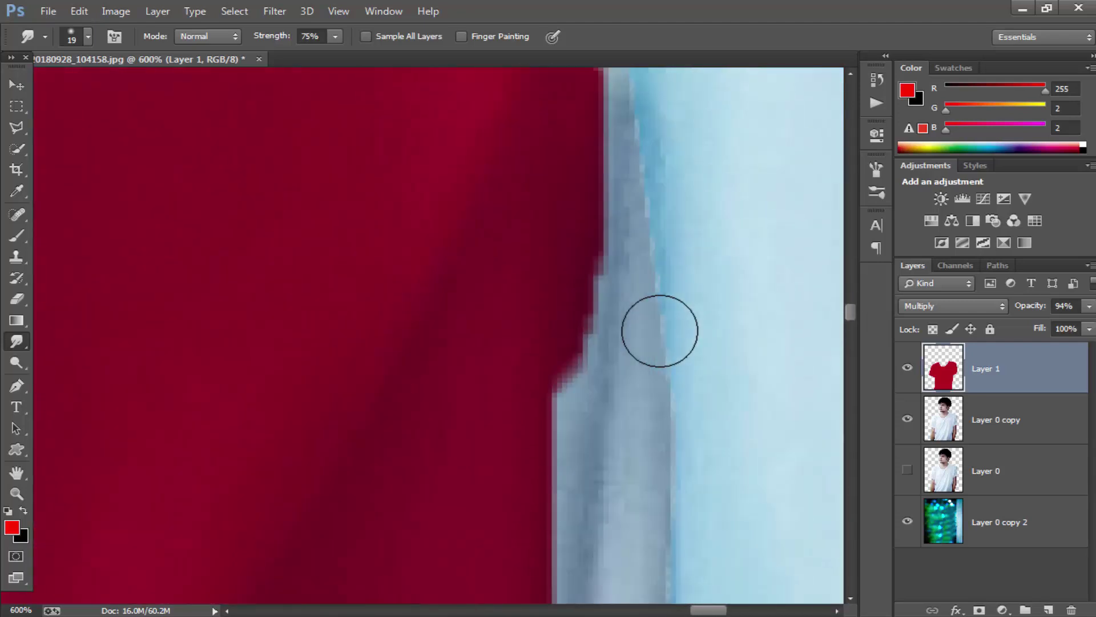
mouse_move(526, 262)
left_mouse_down()
mouse_move(521, 303)
mouse_move(558, 325)
mouse_move(534, 433)
mouse_move(583, 482)
mouse_move(590, 448)
mouse_move(606, 485)
mouse_move(612, 384)
mouse_move(568, 255)
mouse_move(597, 252)
mouse_move(632, 172)
mouse_move(571, 171)
mouse_move(595, 216)
mouse_move(588, 223)
left_mouse_up()
scroll(590, 440, "down", 2)
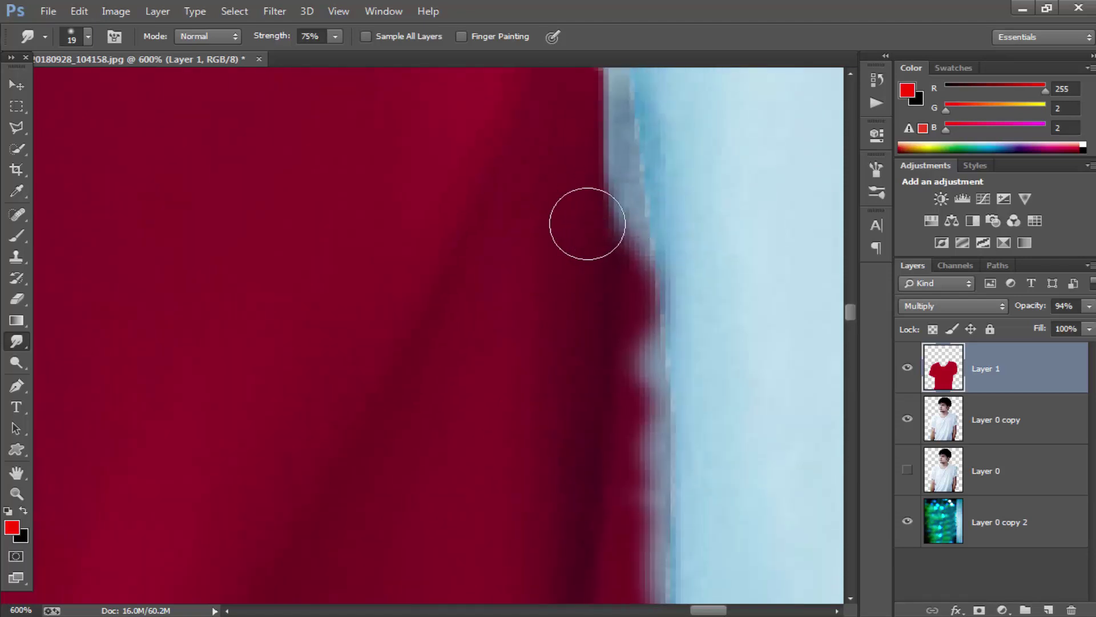
Step: Undo and redo strokes, smudge the shirt edge straight, and fit the photo on screen
key("ctrl+alt+z")
key("ctrl+alt+z")
key("ctrl+alt+z")
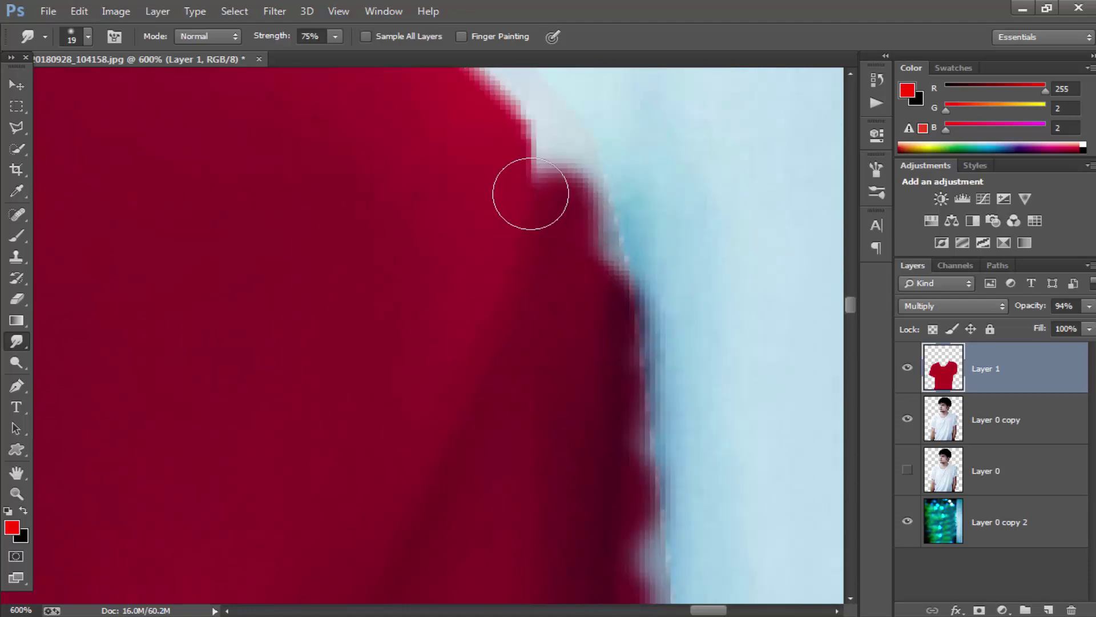
key("ctrl+alt+z")
key("ctrl+alt+z")
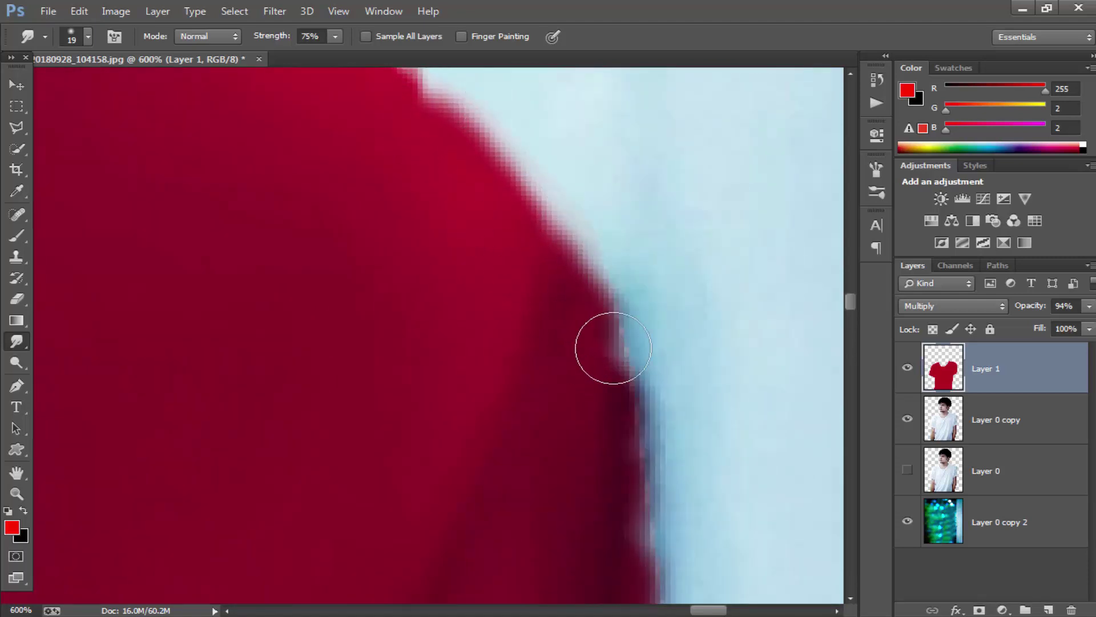
key("ctrl+shift+z")
key("ctrl+shift+z")
key("ctrl+shift+z")
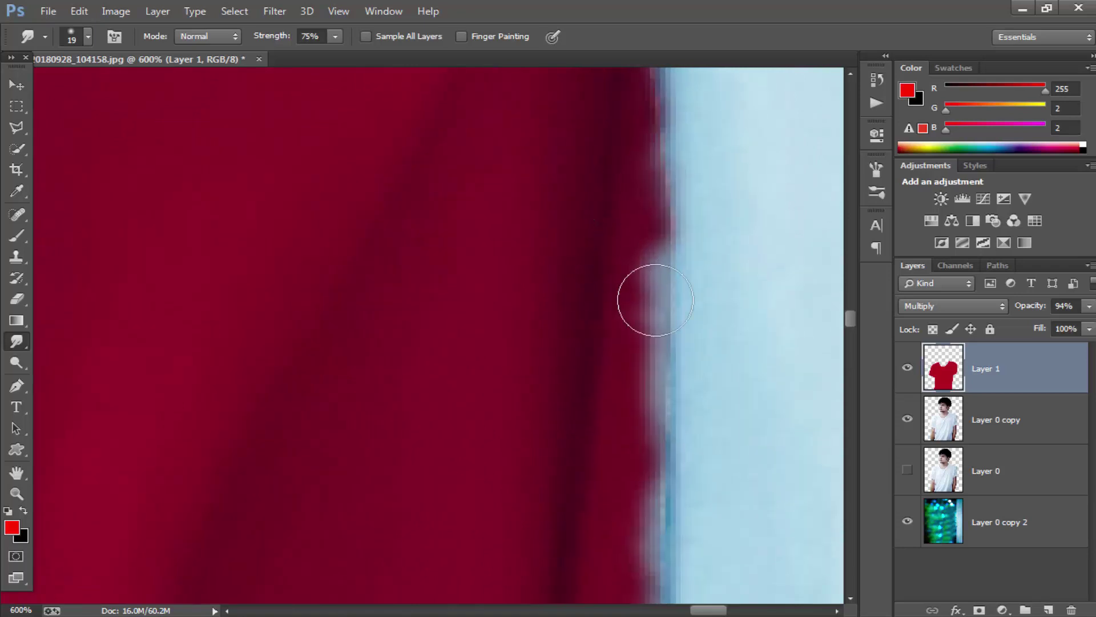
mouse_move(655, 299)
left_mouse_down()
mouse_move(634, 292)
mouse_move(628, 247)
mouse_move(639, 331)
mouse_move(637, 242)
left_mouse_up()
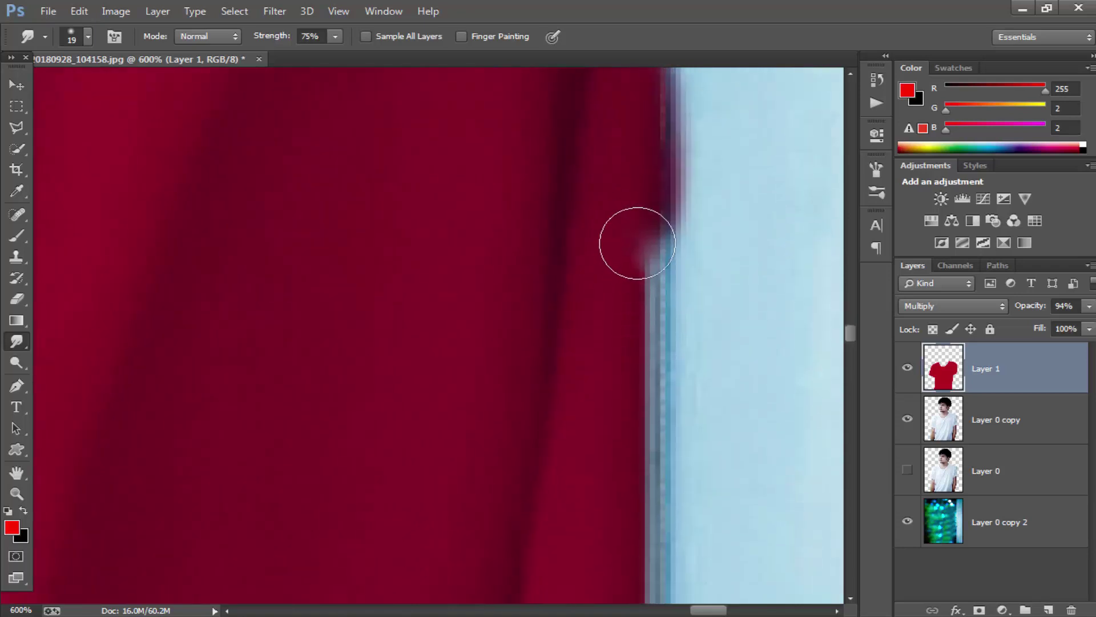
key("z")
key("ctrl+0")
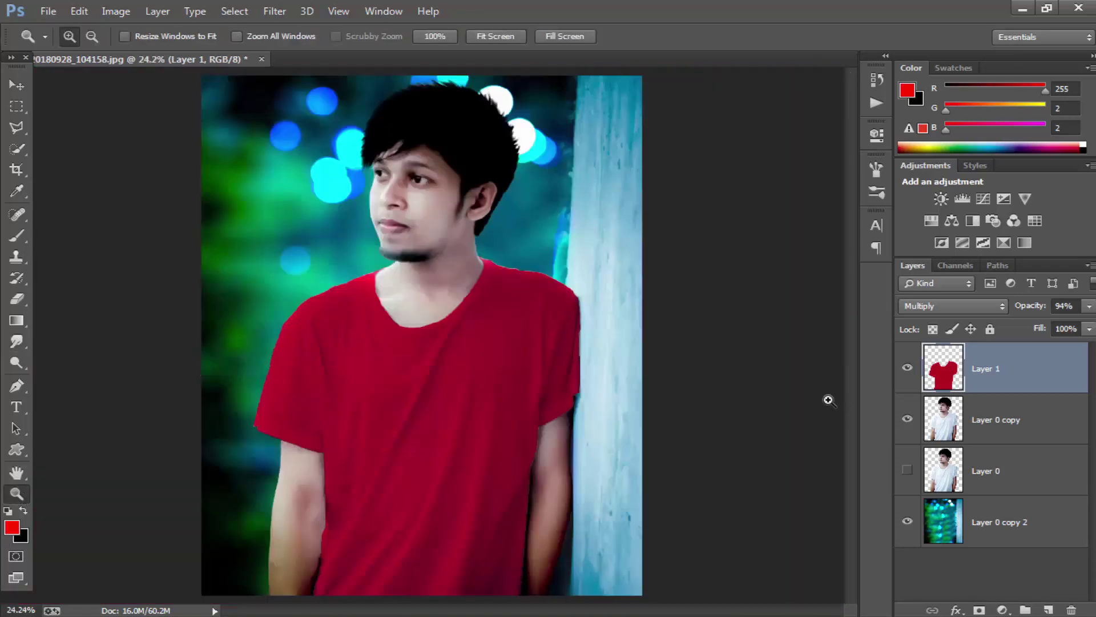
Step: Check the shirt edge by the arm, then merge Layer 1 with Layer 0 copy
left_click_drag(560, 285, 337, 533)
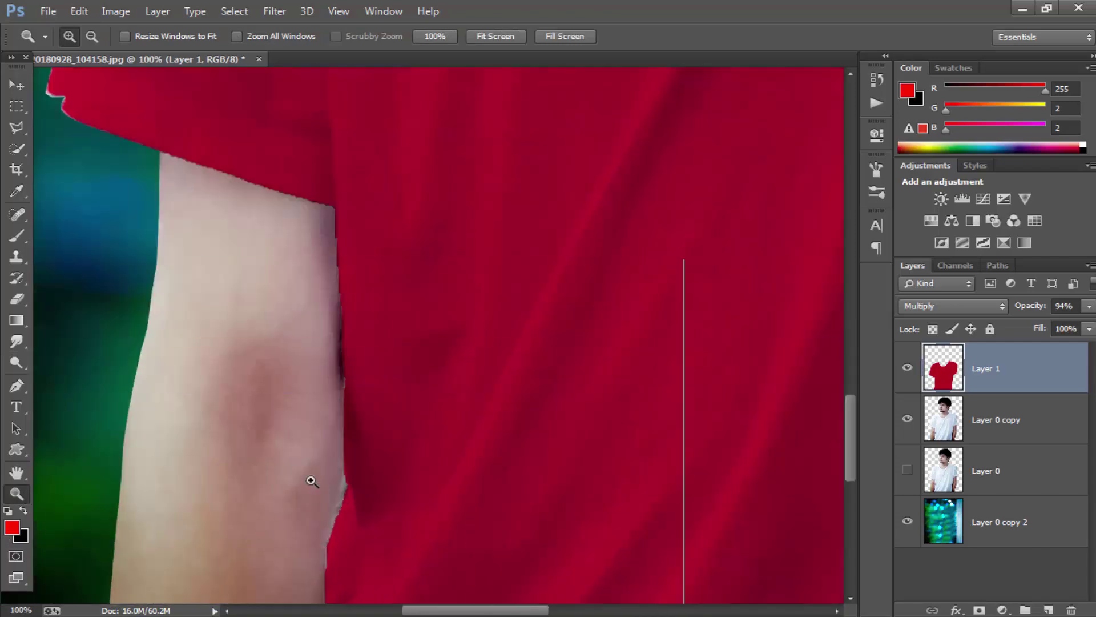
left_click_drag(684, 259, 330, 462)
left_click(907, 368)
left_click(907, 368)
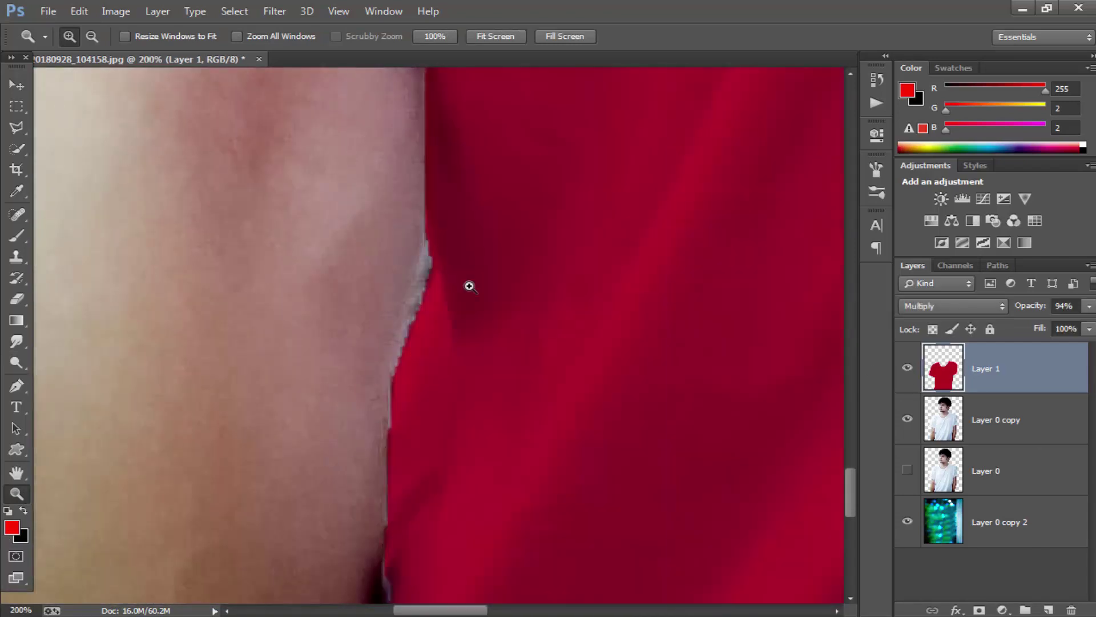
key("ctrl+0")
left_click(994, 421, "ctrl")
right_click(994, 421)
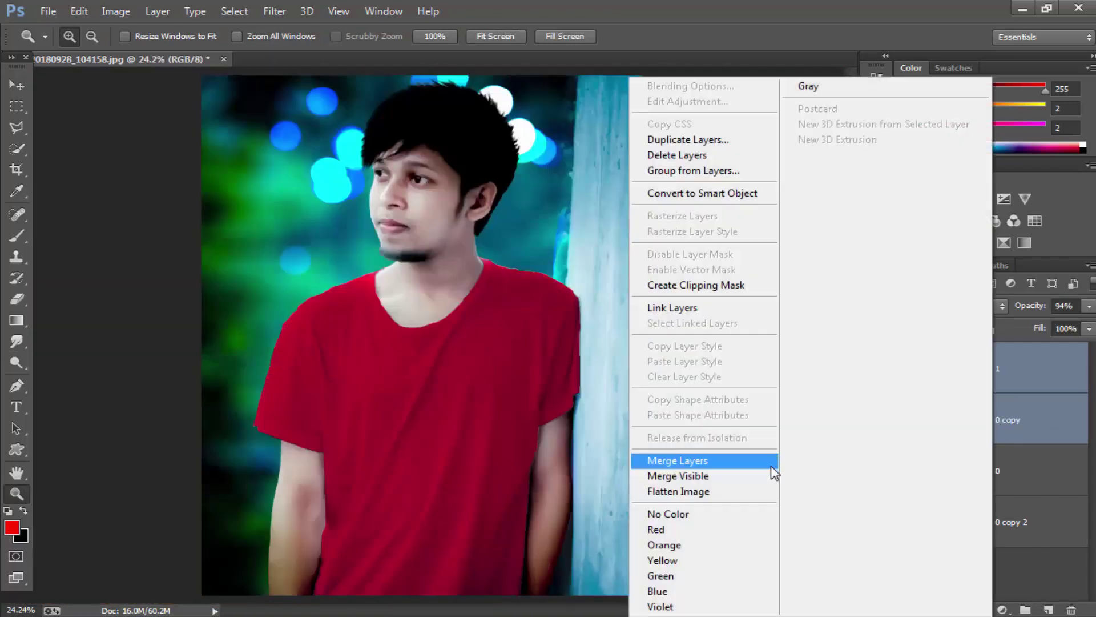
left_click(771, 460)
right_click(487, 267)
left_click(536, 372)
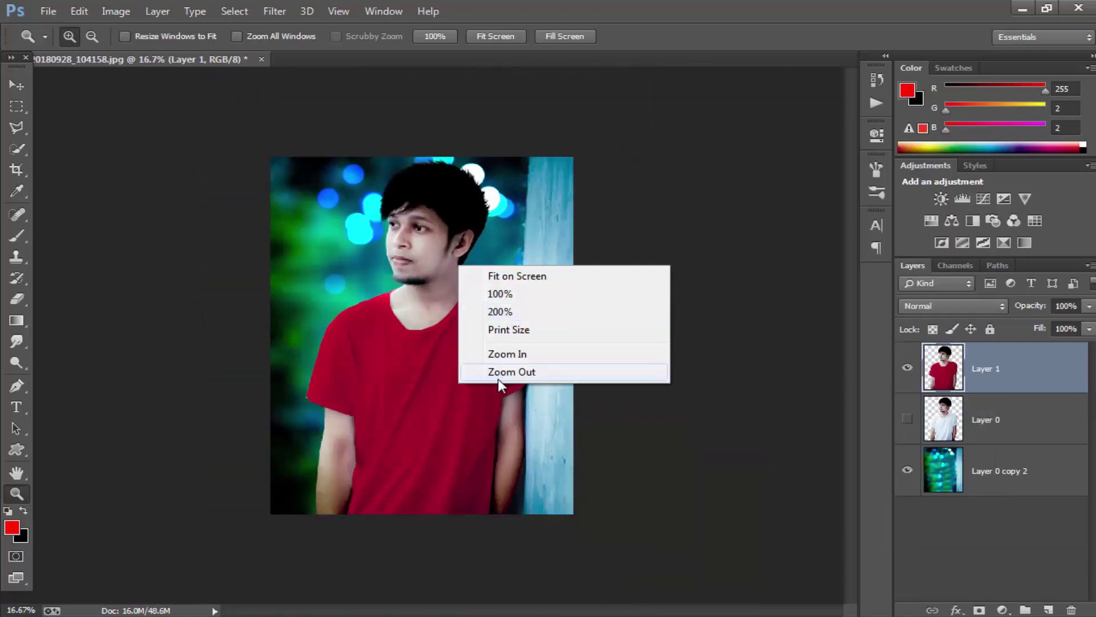
Step: In the Camera Raw filter, lower Highlights from +16 to +7
left_click(274, 11)
left_click(320, 105)
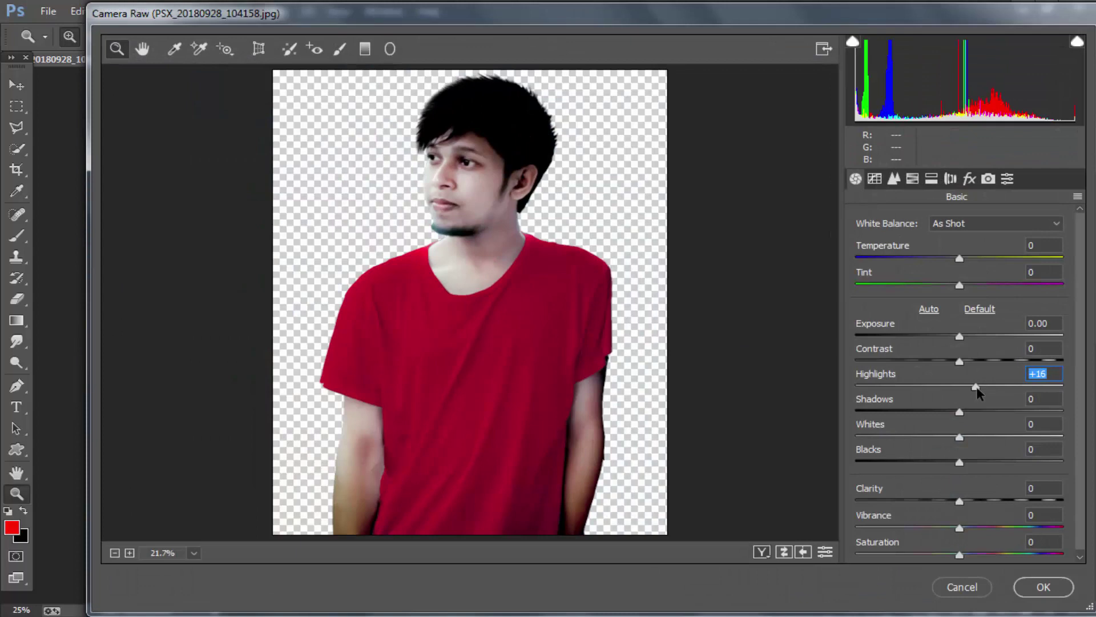
left_click_drag(977, 389, 967, 389)
key("ctrl+alt+5")
key("ctrl+alt+4")
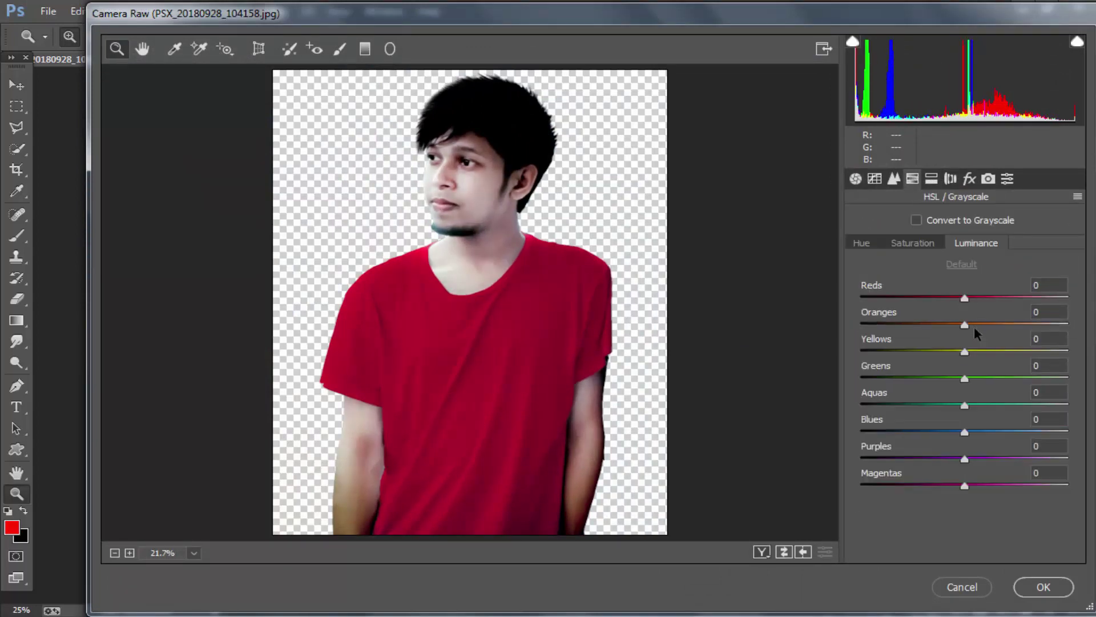
key("k")
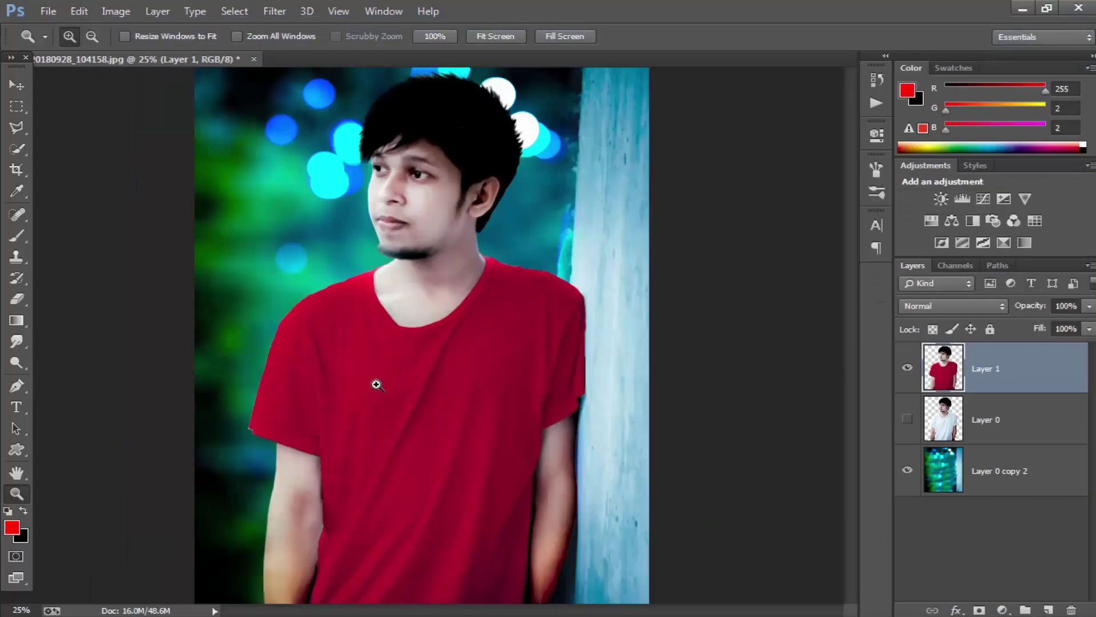
Step: Zoom in closely on the forearm edge, refitting the photo once in between
left_click(411, 337)
left_click(519, 488)
left_click(550, 543)
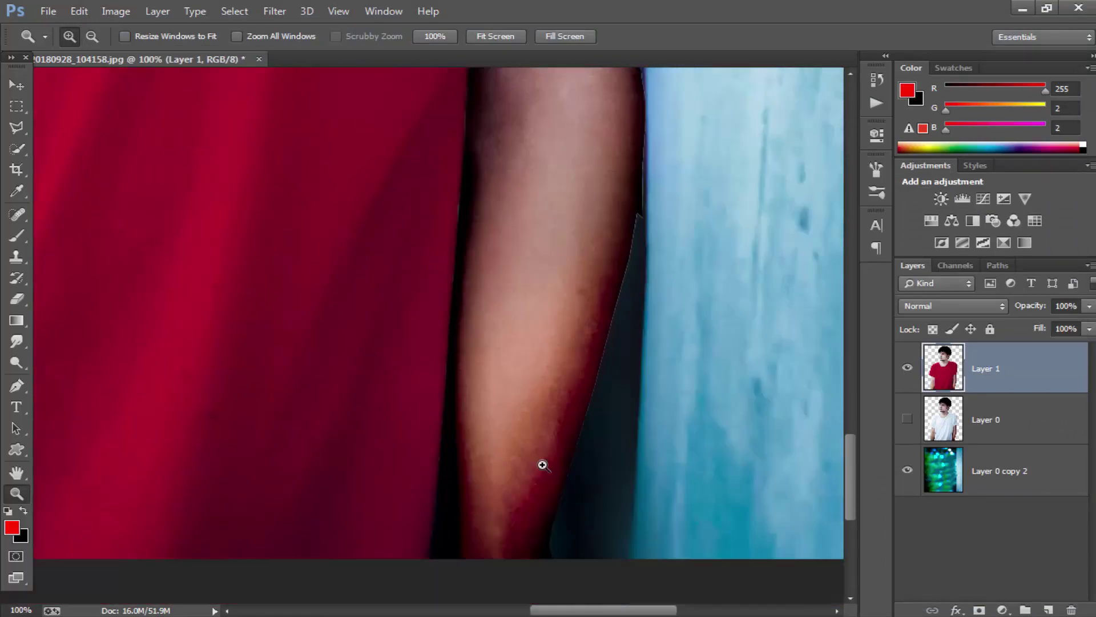
left_click(518, 376)
key("ctrl+0")
left_click(566, 496)
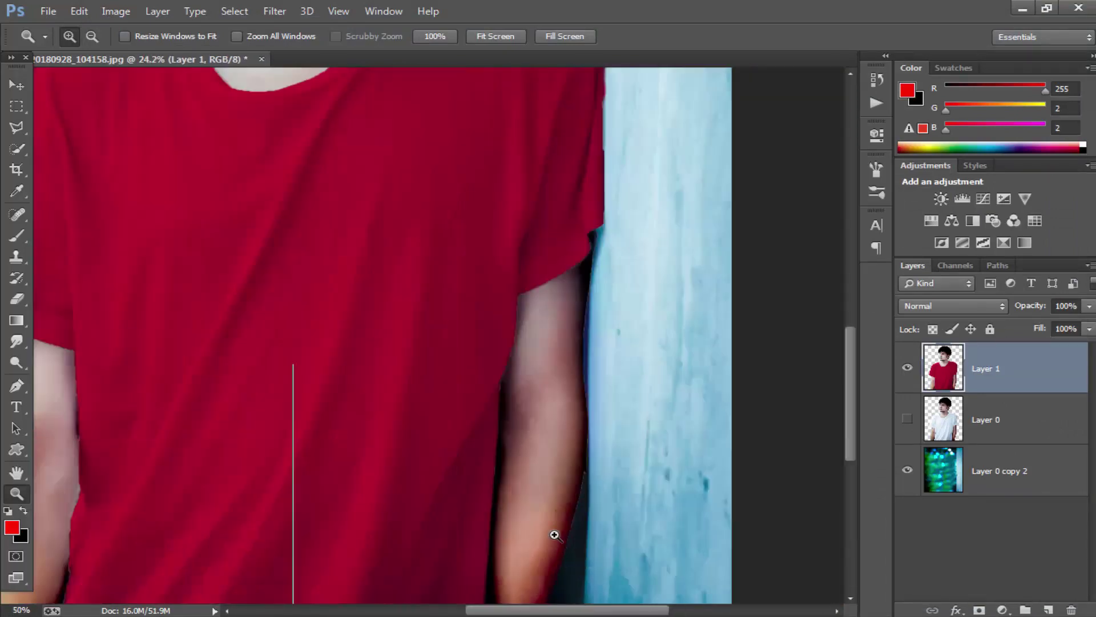
left_click(507, 381)
Step: Pick the Smudge tool and check its brush size, then fit the photo on screen again
key("r")
right_click(580, 451)
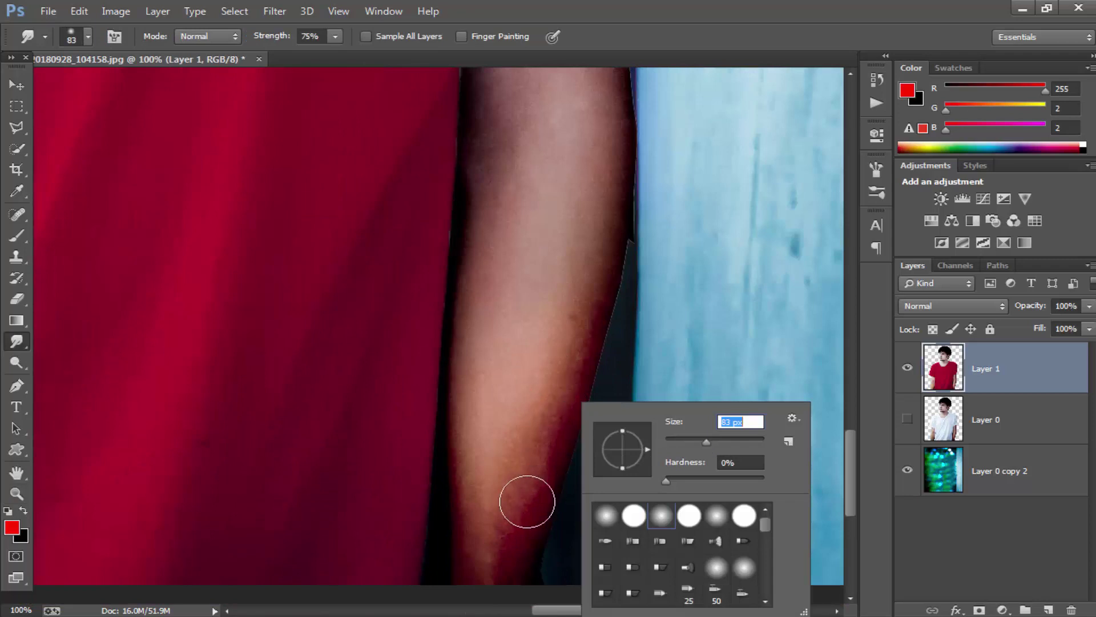
key("Return")
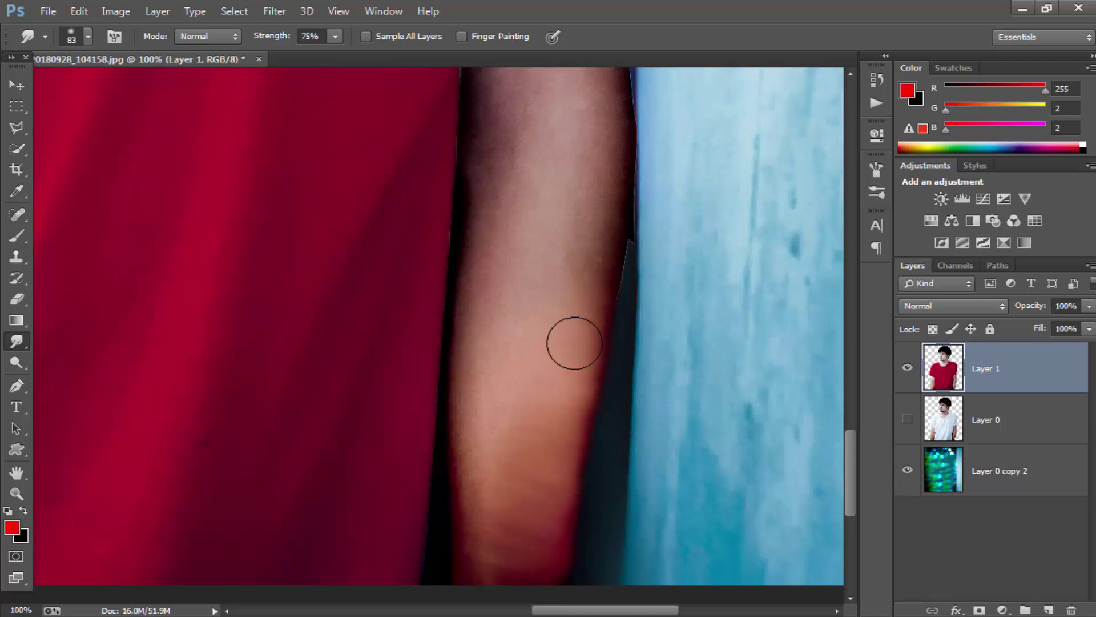
key("z")
key("ctrl+0")
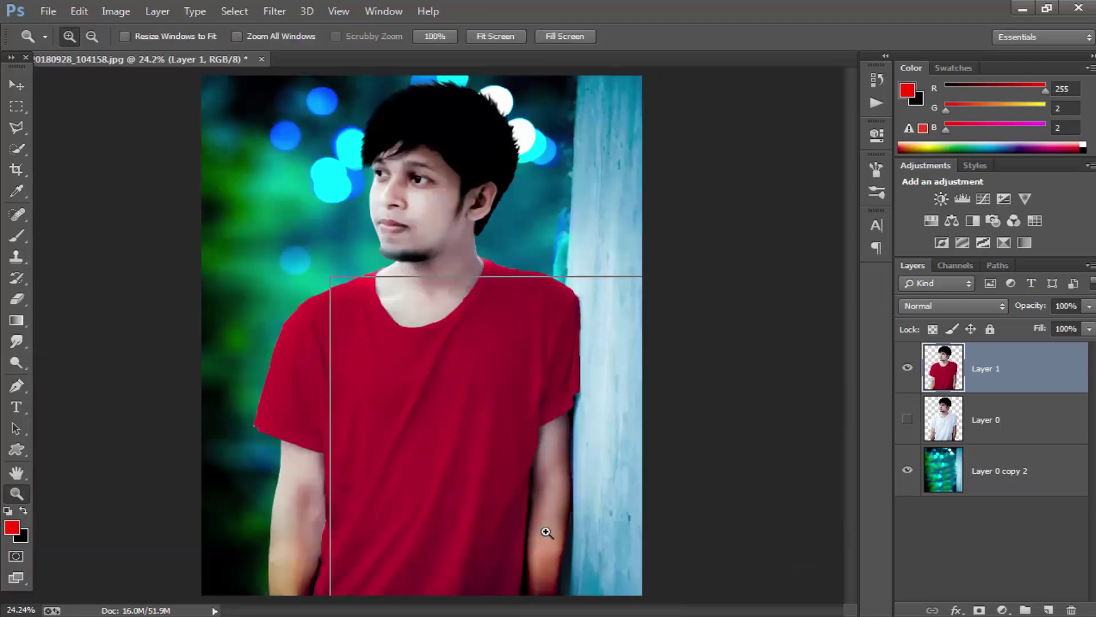
Step: Zoom in on the chin and neck edge to inspect it, then fit the photo on screen
right_click(508, 316)
right_click(474, 276)
left_click(522, 399)
right_click(475, 289)
left_click(522, 400)
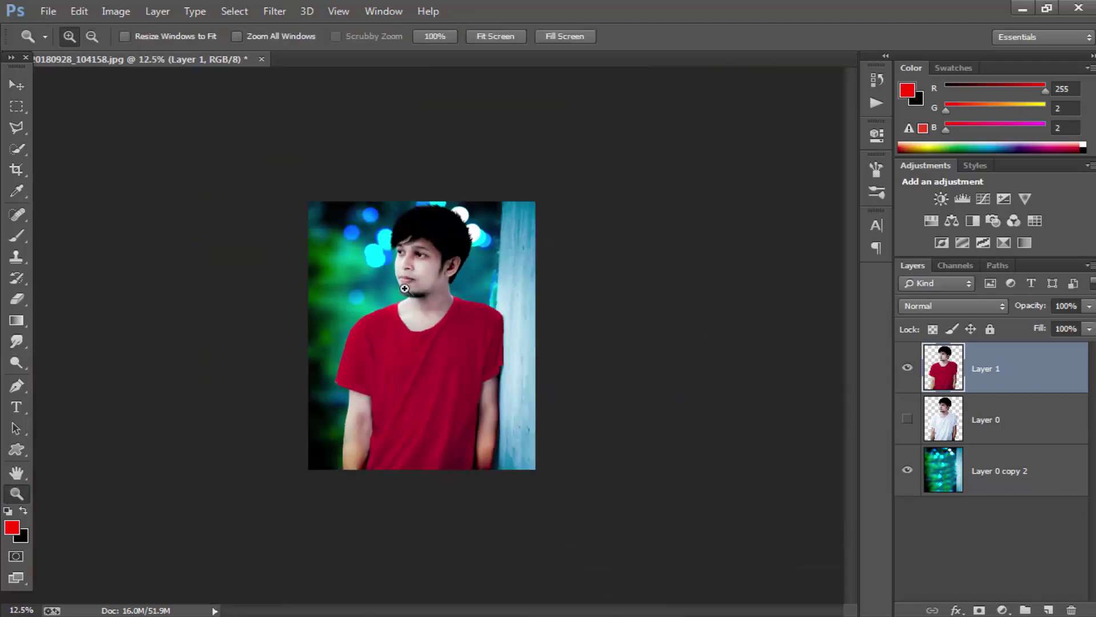
left_click(405, 289)
left_click(355, 227)
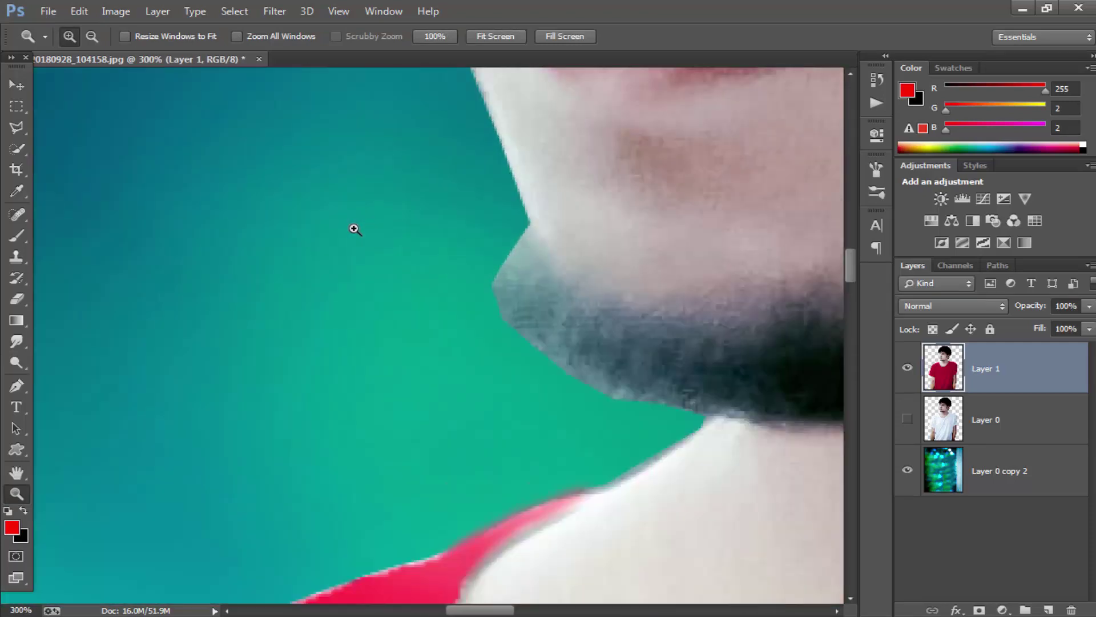
key("ctrl+0")
right_click(362, 238)
left_click(399, 344)
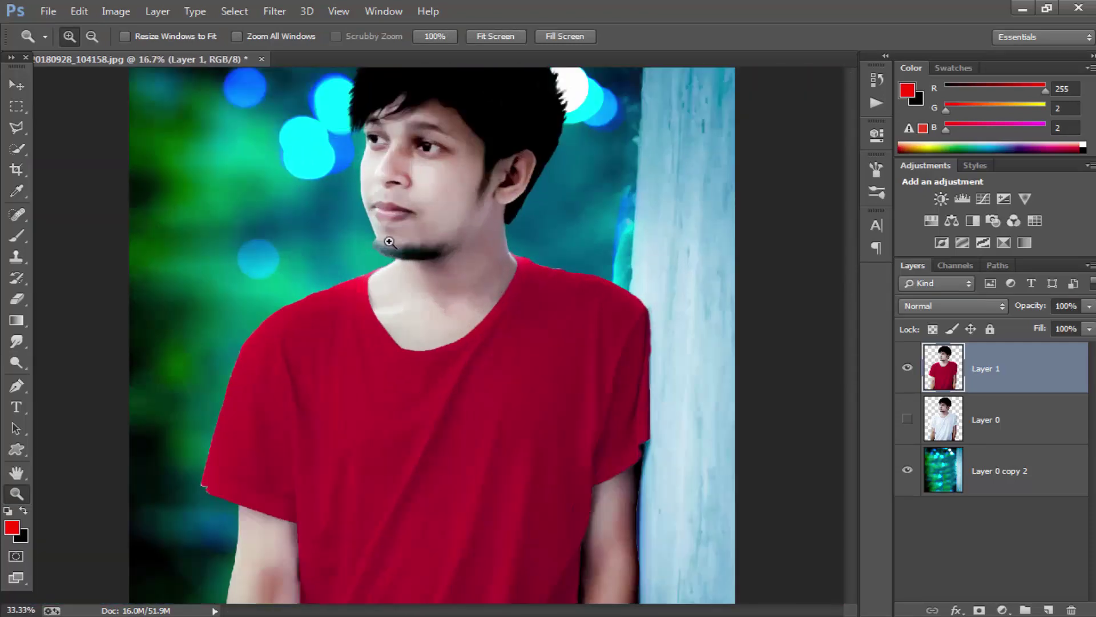
right_click(389, 214)
left_click(411, 221)
Step: Browse in Explorer from My Phone Photography through Editz and ALL to the coler light-image folder
left_click(110, 537)
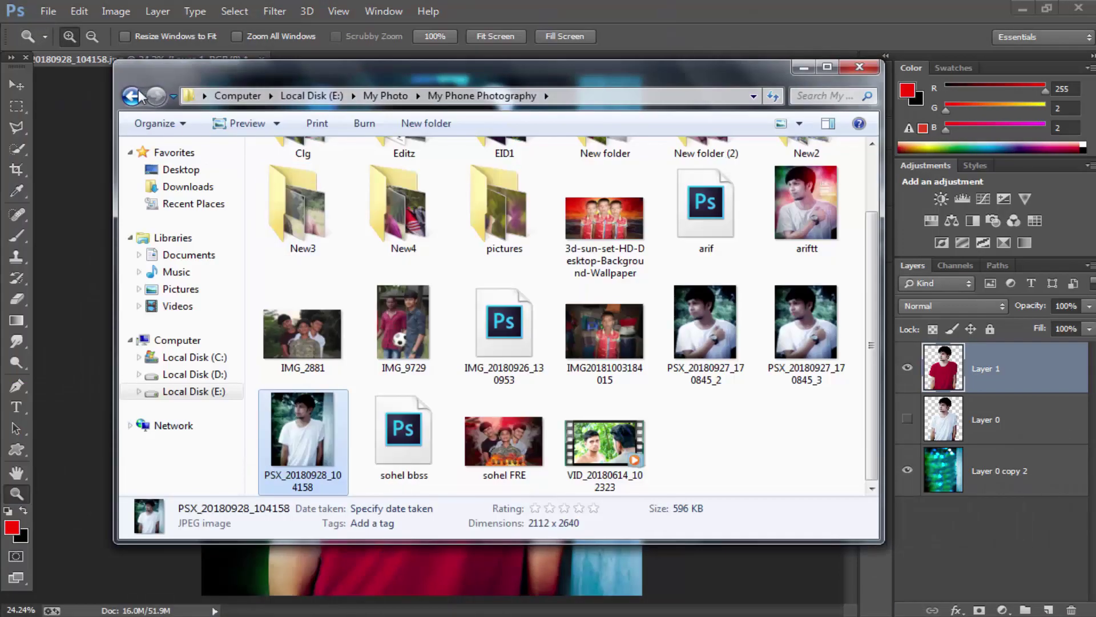
left_click(132, 96)
double_click(709, 331)
double_click(400, 188)
left_click(329, 205)
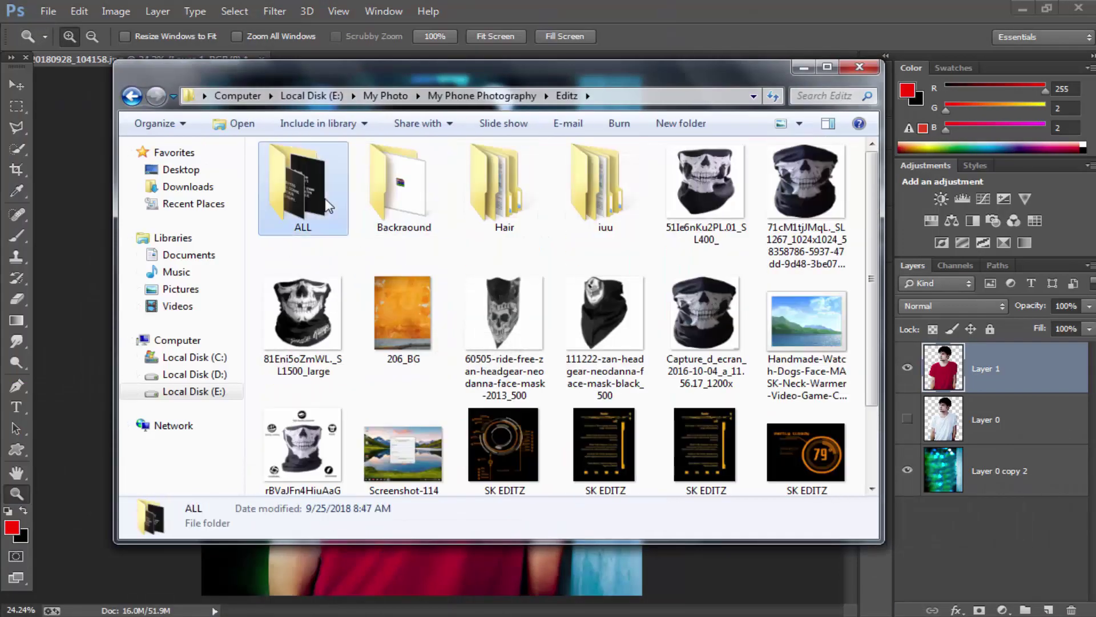
double_click(328, 204)
double_click(435, 297)
scroll(451, 360, "down", 10)
scroll(454, 364, "down", 2)
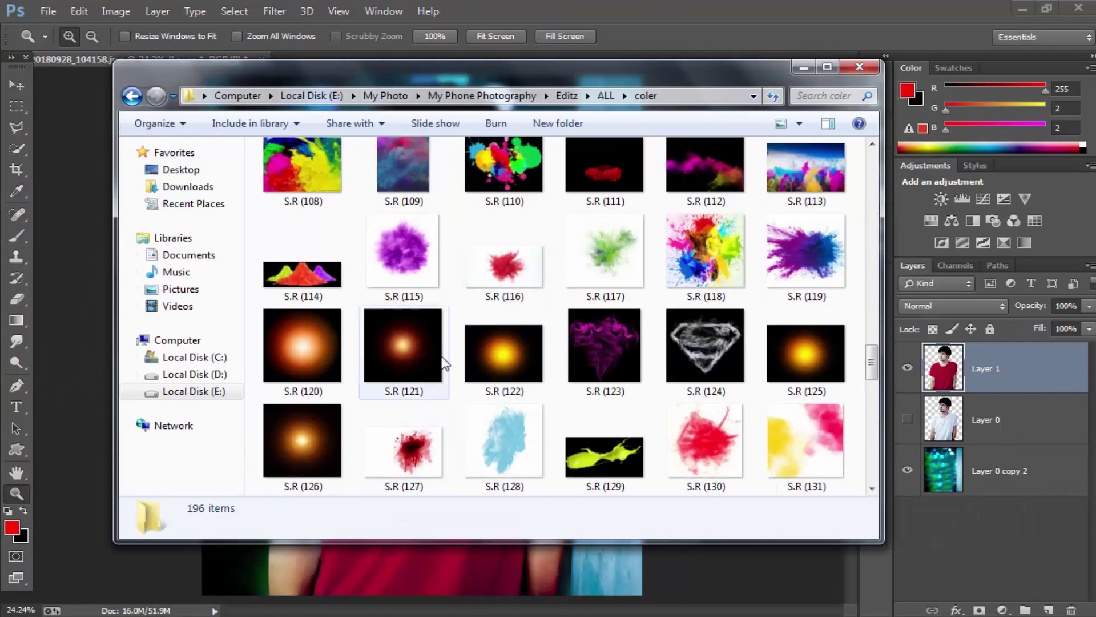
scroll(443, 362, "up", 5)
scroll(443, 362, "up", 5)
Step: Place the red glow S.R (18) in Screen mode, stretched along the bottom at 70% opacity
left_click_drag(324, 265, 656, 506)
left_click(952, 305)
left_click(936, 126)
mouse_move(634, 382)
left_mouse_down()
mouse_move(377, 571)
mouse_move(736, 585)
left_mouse_up()
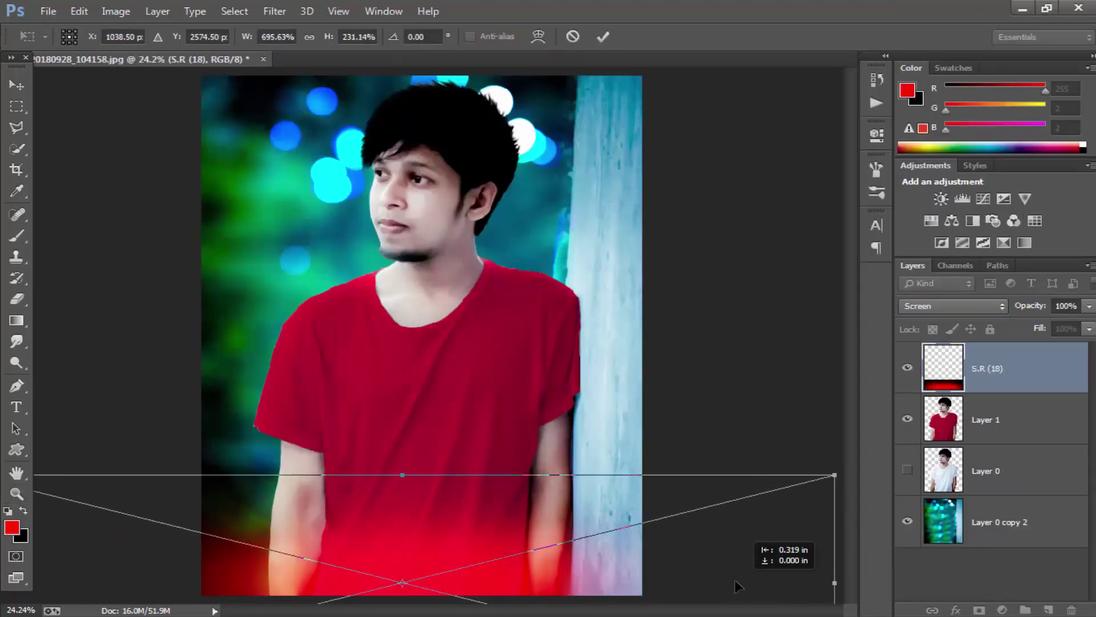
left_click_drag(834, 583, 900, 561)
left_click(605, 36)
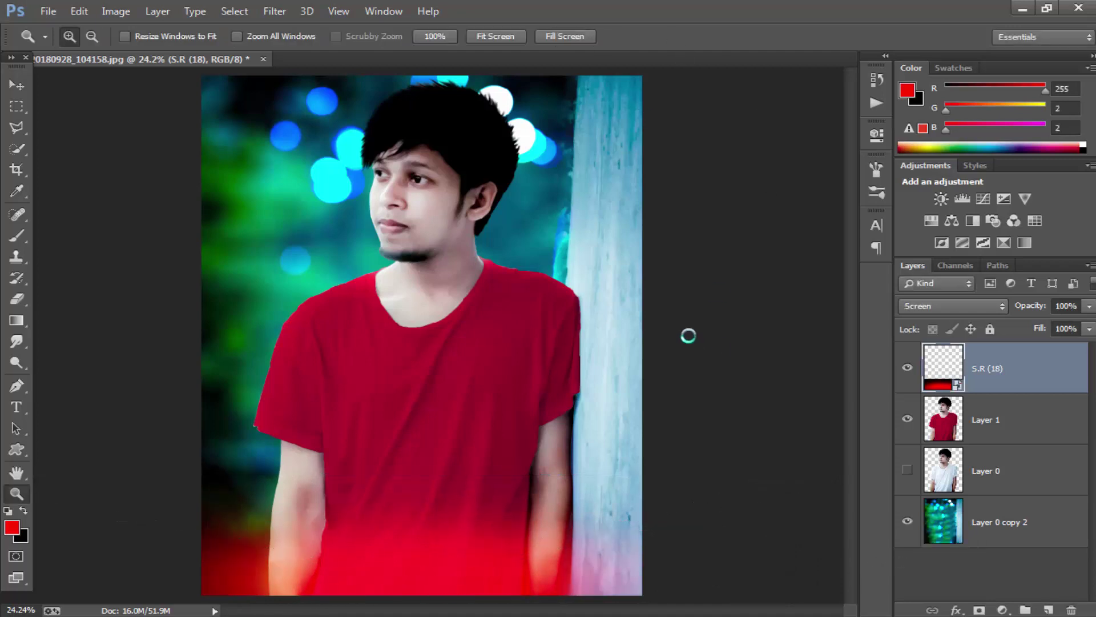
left_click_drag(1087, 308, 1063, 330)
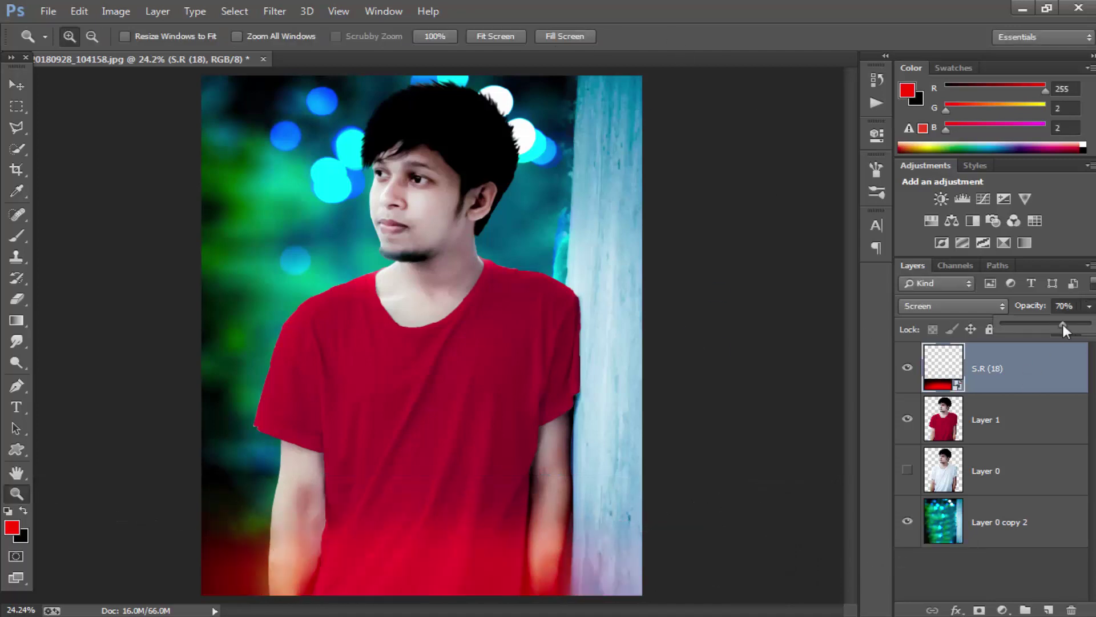
Step: Move S.R (18) below Layer 1 and apply a Gaussian Blur to it
left_click_drag(1003, 383, 1006, 459)
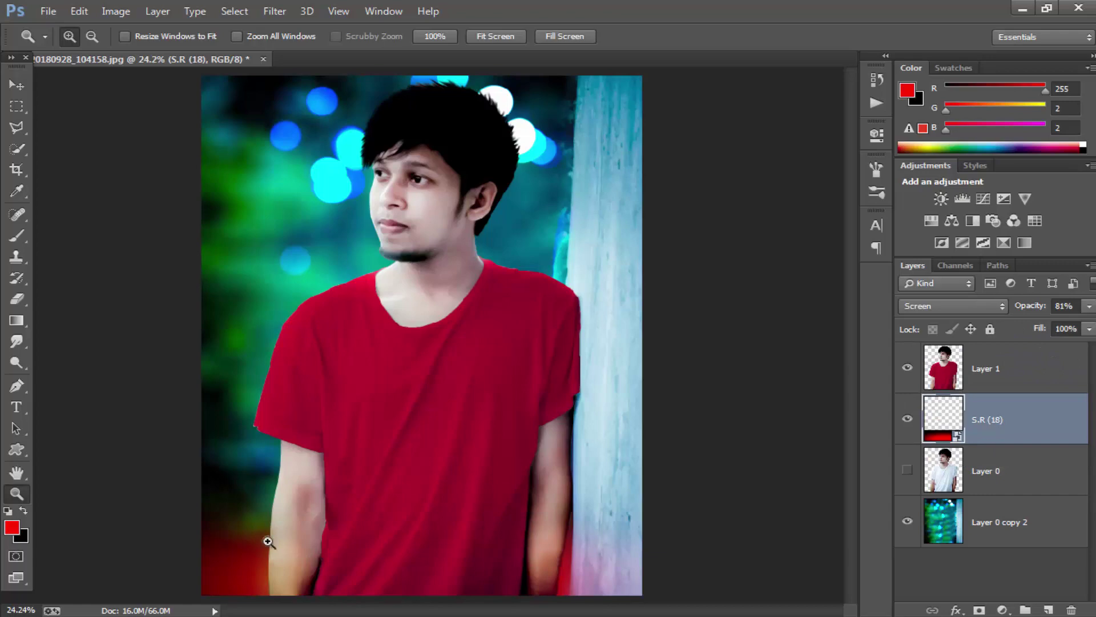
left_click(274, 11)
left_click(542, 301)
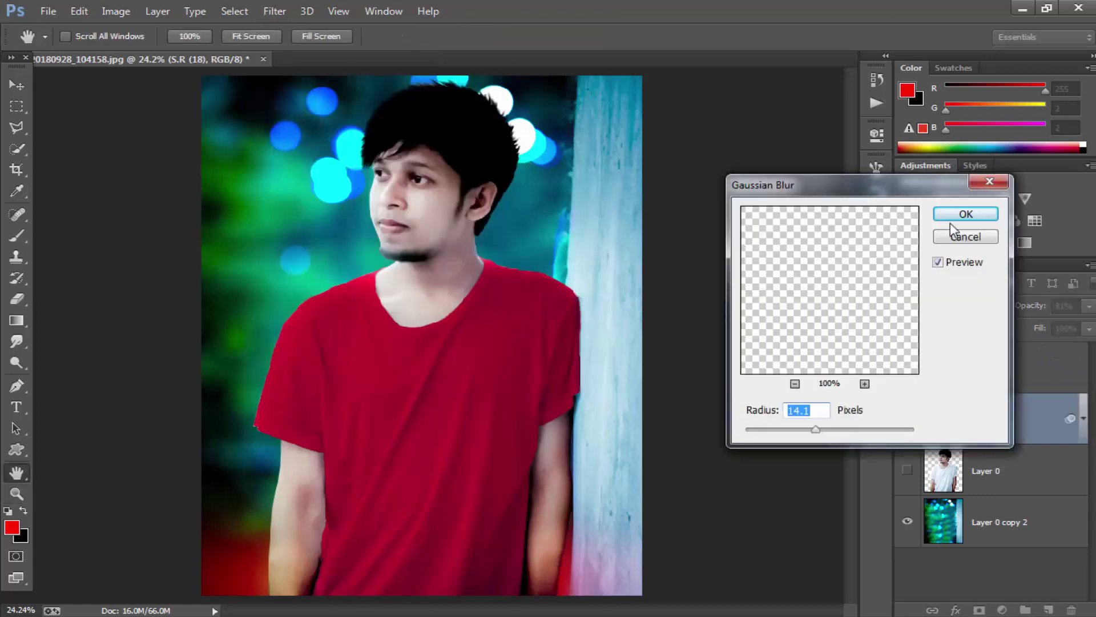
left_click(962, 213)
Step: Enlarge the blurred red glow across the left side and set its opacity to 75%
key("ctrl+t")
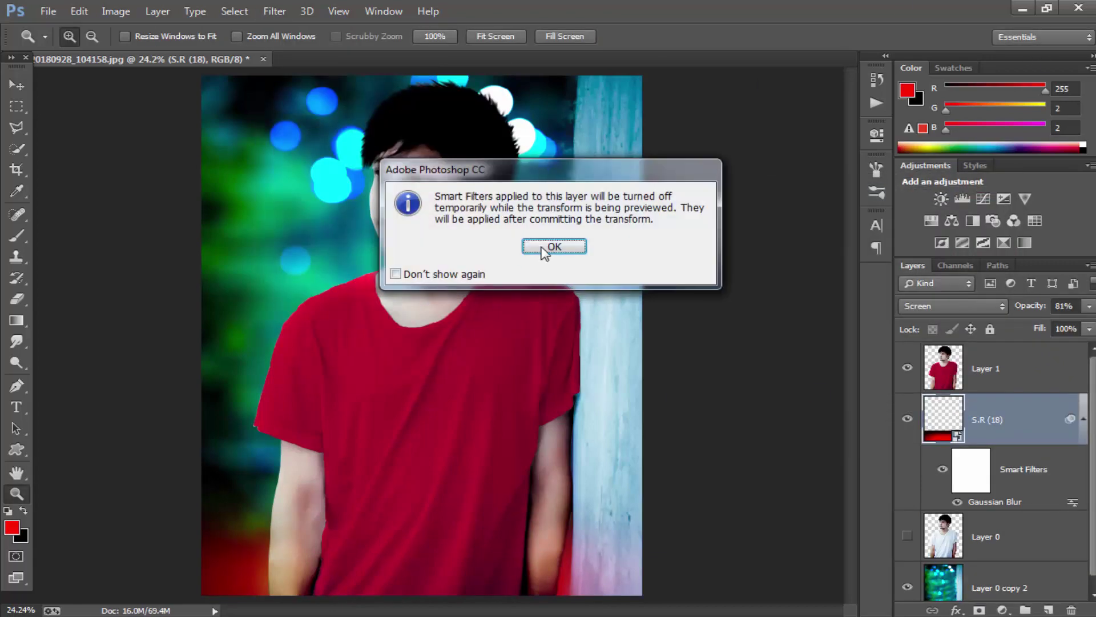
left_click(552, 246)
mouse_move(706, 470)
left_mouse_down()
mouse_move(594, 136)
mouse_move(594, 103)
left_mouse_up()
left_click_drag(554, 259, 469, 240)
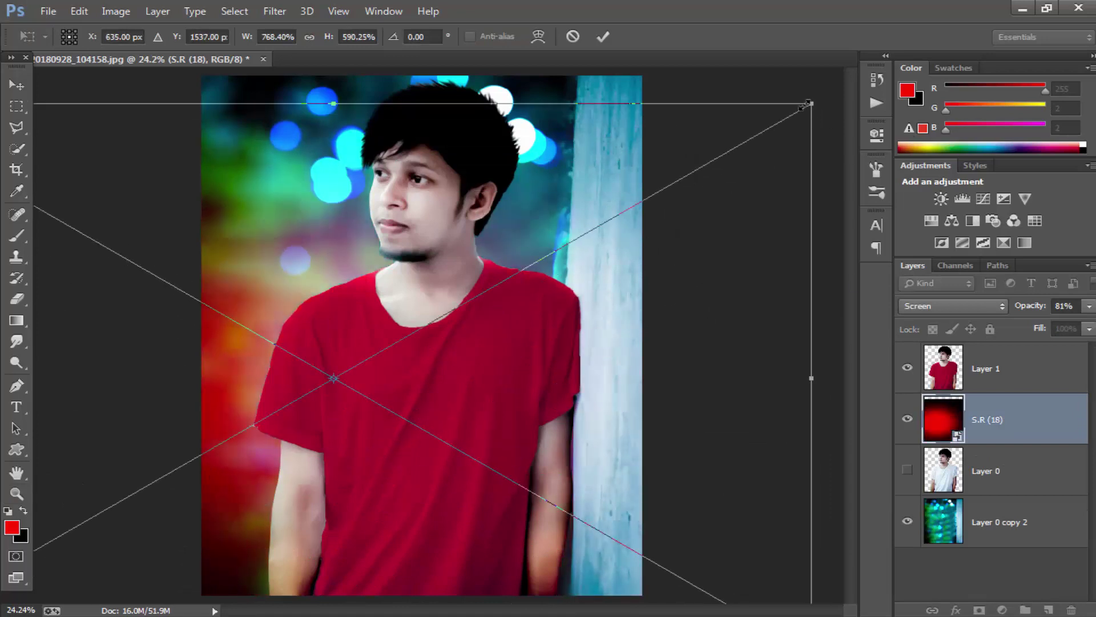
left_click_drag(807, 103, 765, 120)
left_click(603, 37)
left_click(1089, 306)
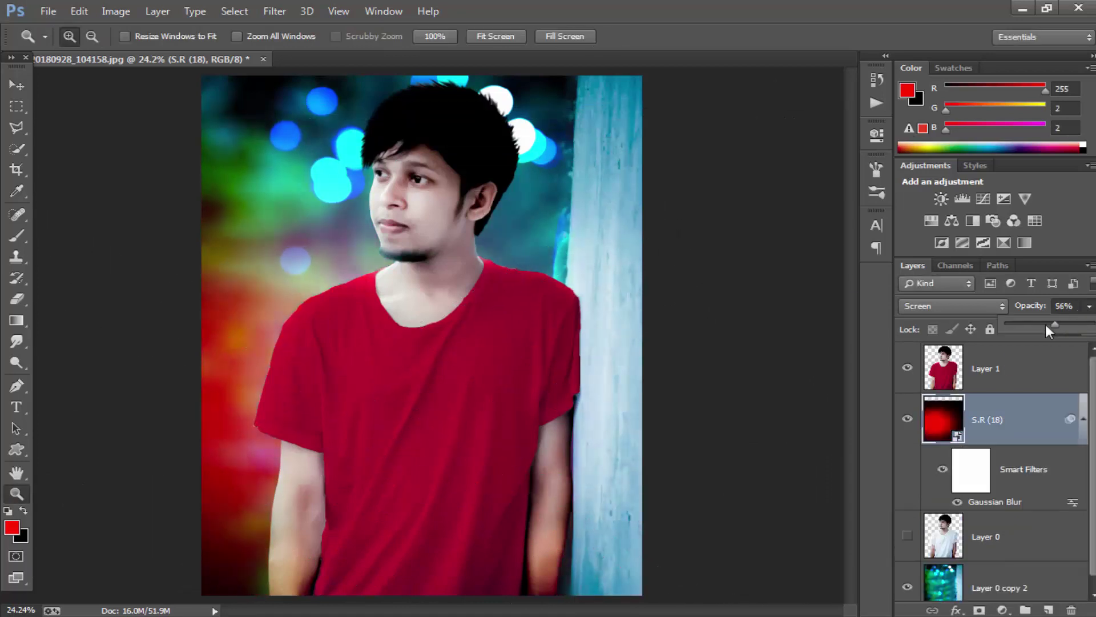
left_click_drag(1045, 324, 1071, 329)
Step: Drag the orange glow S.R (120) from Explorer into the photo in Screen mode
left_click(109, 539)
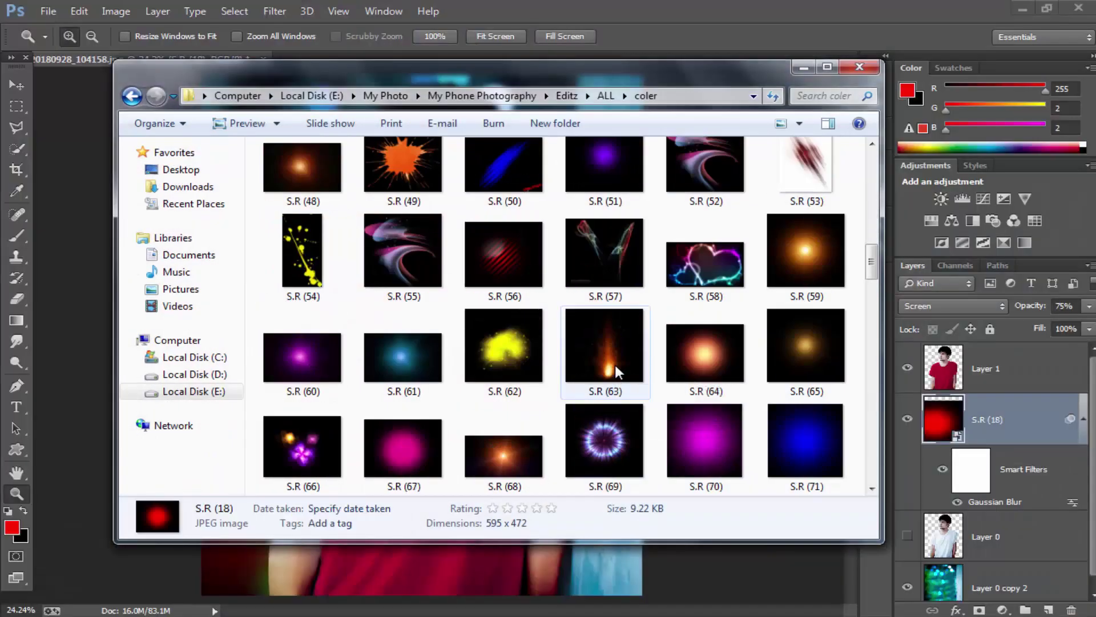
scroll(615, 365, "down", 5)
scroll(615, 365, "down", 5)
left_click_drag(302, 228, 78, 273)
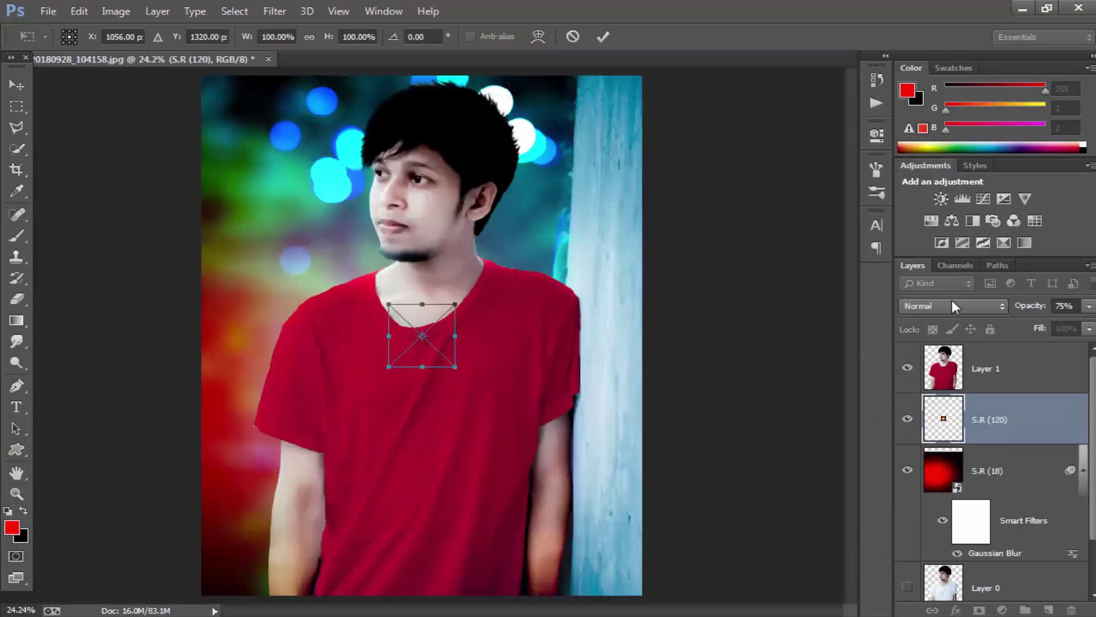
left_click(954, 306)
left_click(937, 135)
Step: Enlarge and position the orange glow over the right side at 48% opacity
left_click_drag(455, 304, 650, 122)
left_click_drag(588, 223, 579, 265)
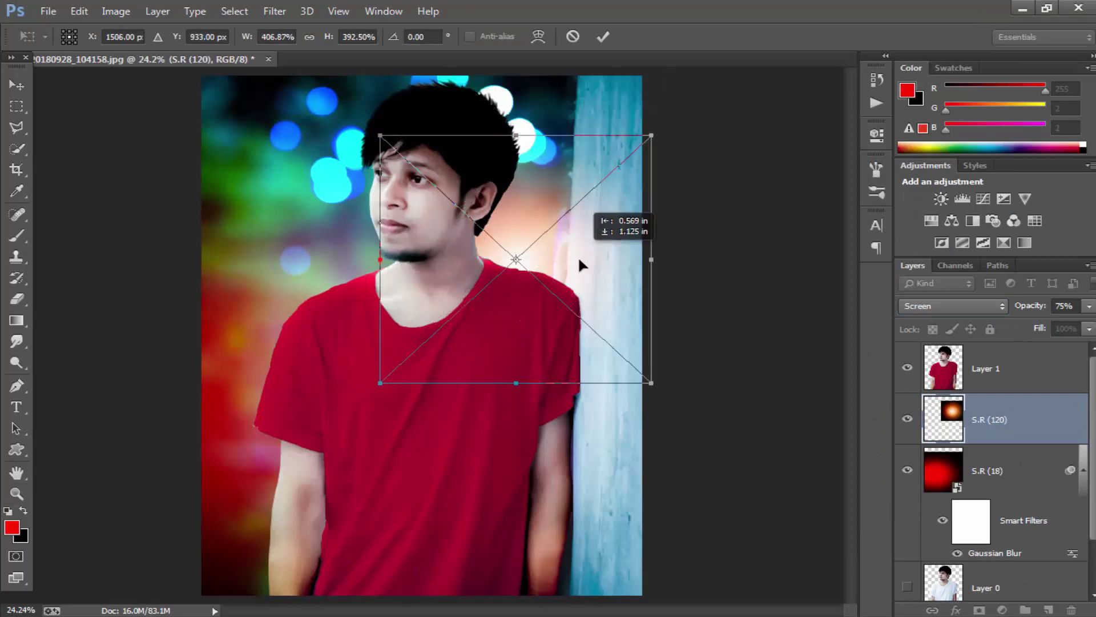
left_click_drag(379, 135, 80, 91)
left_click_drag(314, 263, 363, 266)
key("Return")
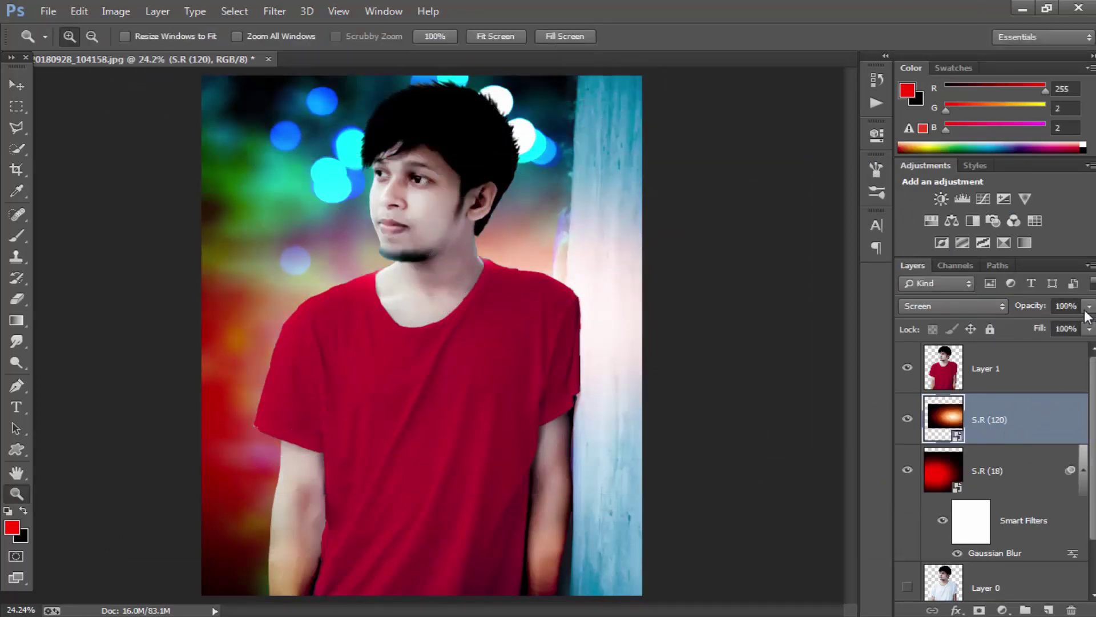
left_click_drag(1044, 323, 1044, 323)
Step: Zoom out to the whole photo, then hide and delete the red glow layer S.R (18)
right_click(538, 197)
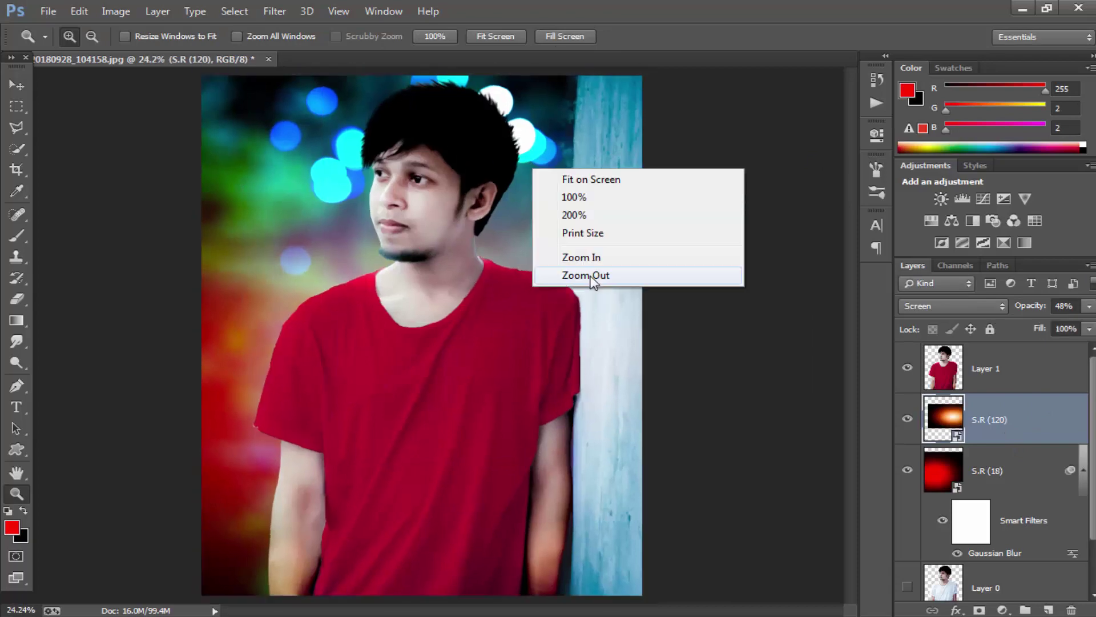
left_click(584, 279)
left_click(906, 469)
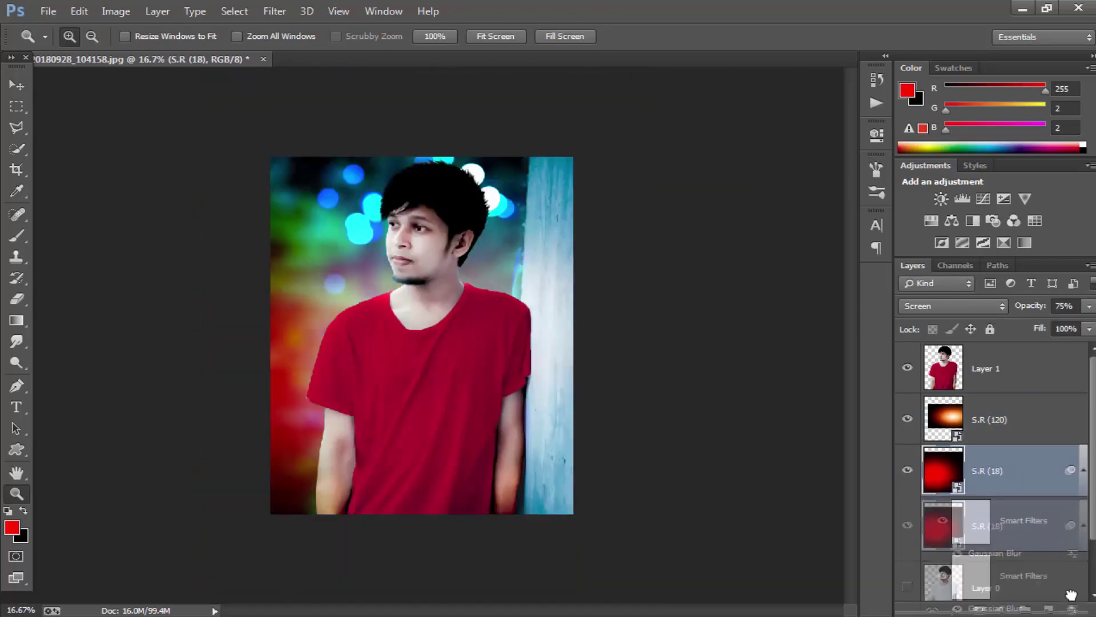
left_click_drag(1009, 462, 1071, 610)
Step: Place the purple glow S.R (186) on the left side in Screen mode and enlarge it
left_click(117, 553)
scroll(485, 399, "down", 5)
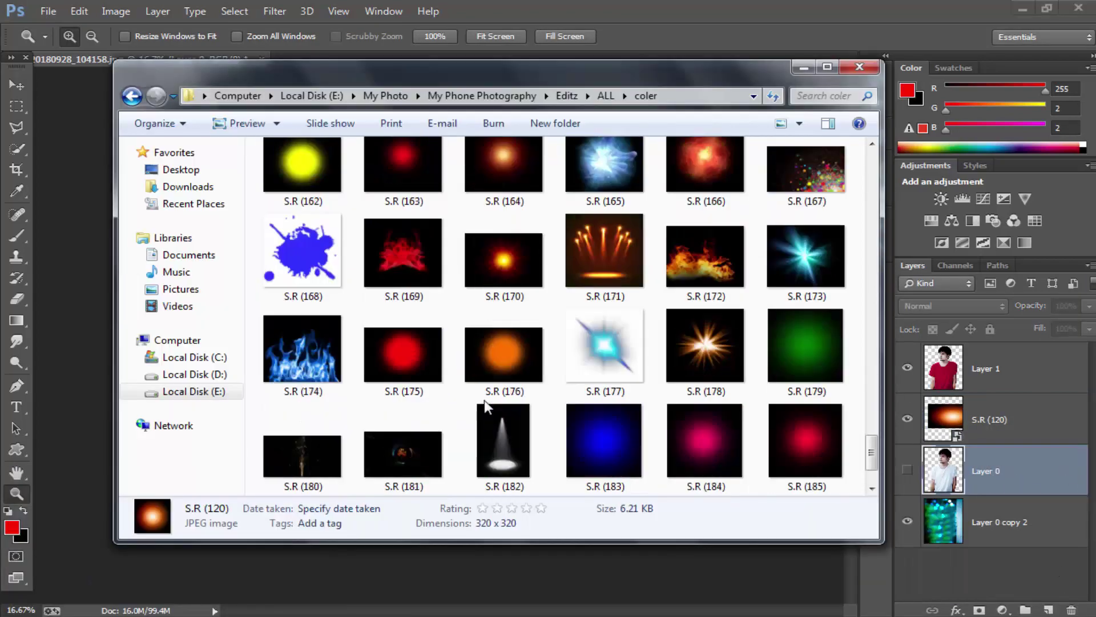
scroll(484, 399, "down", 3)
left_click_drag(323, 450, 556, 398)
left_click_drag(458, 338, 355, 338)
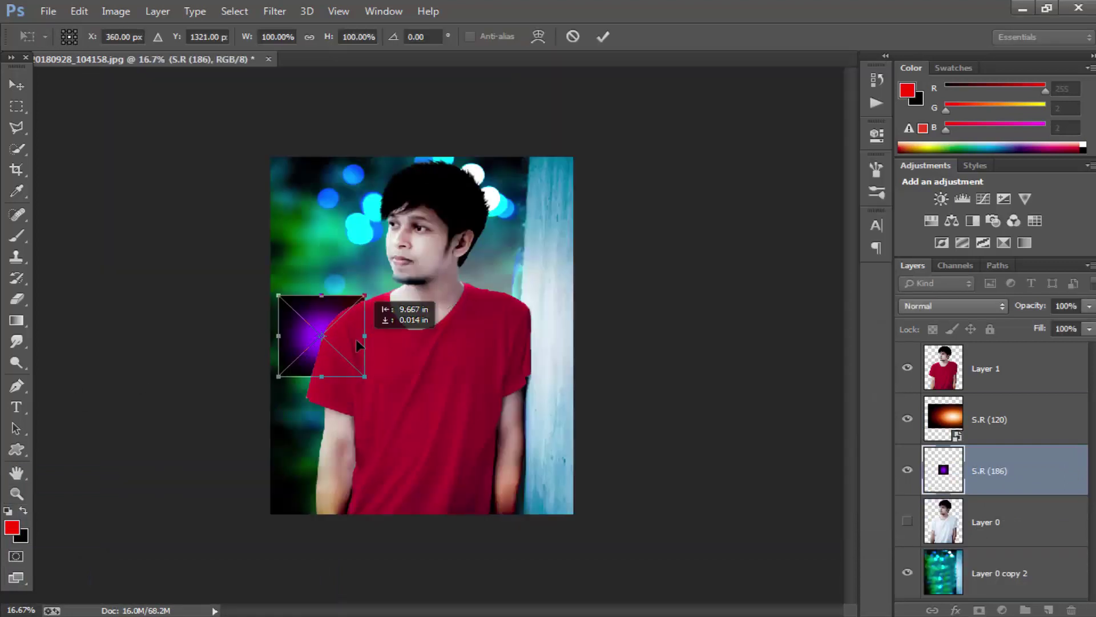
left_click(952, 305)
left_click(920, 137)
mouse_move(368, 377)
left_mouse_down()
mouse_move(686, 579)
mouse_move(496, 496)
left_mouse_up()
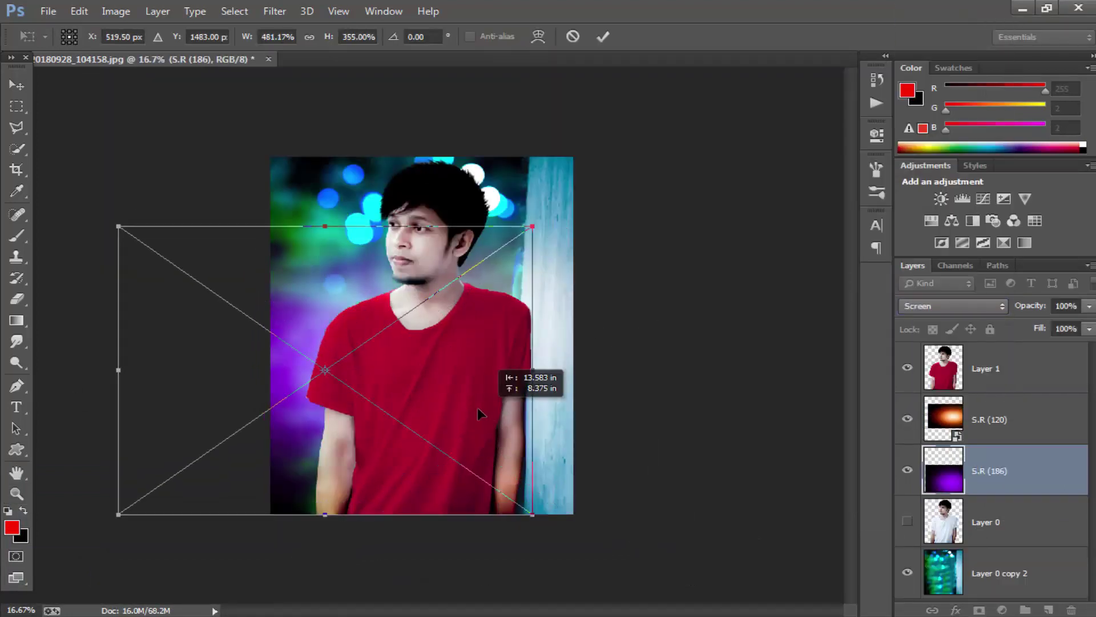
left_click(603, 36)
Step: Lower the purple glow's opacity to 56% and apply a Gaussian Blur to it
left_click_drag(1054, 327, 1049, 327)
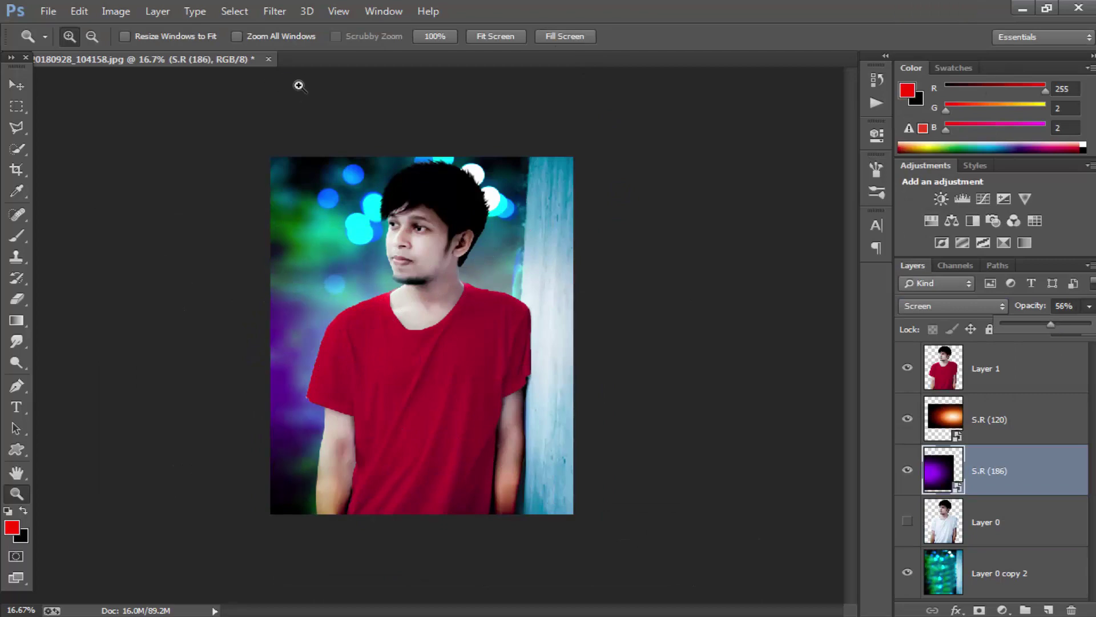
left_click(275, 11)
left_click(558, 309)
left_click(965, 214)
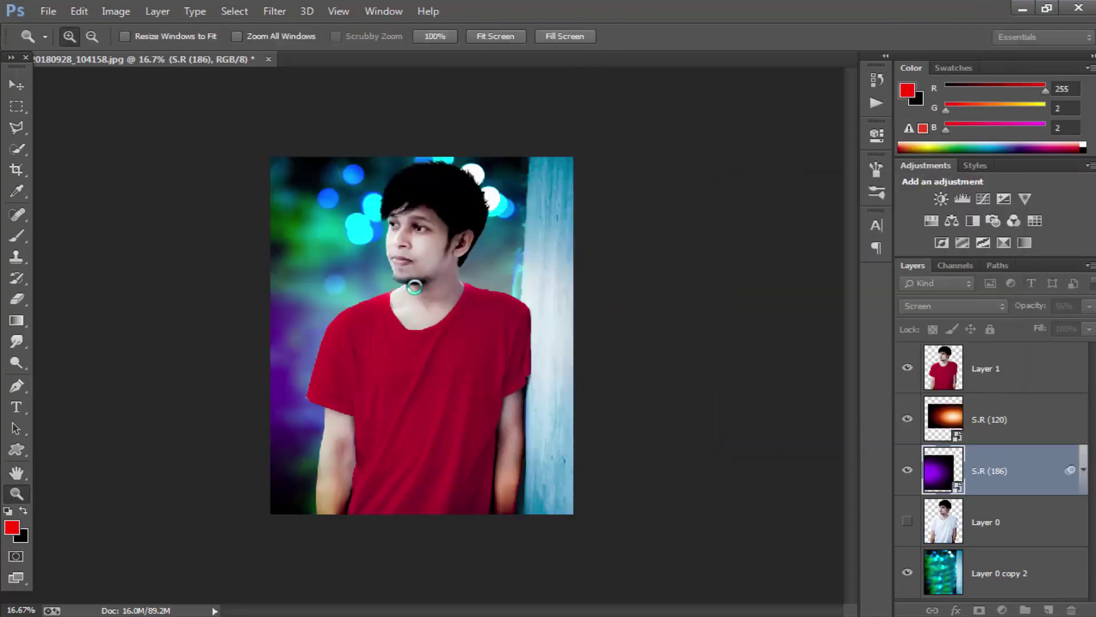
Step: Browse the coler and ALL folders in Explorer, then close the Explorer window
right_click(432, 252)
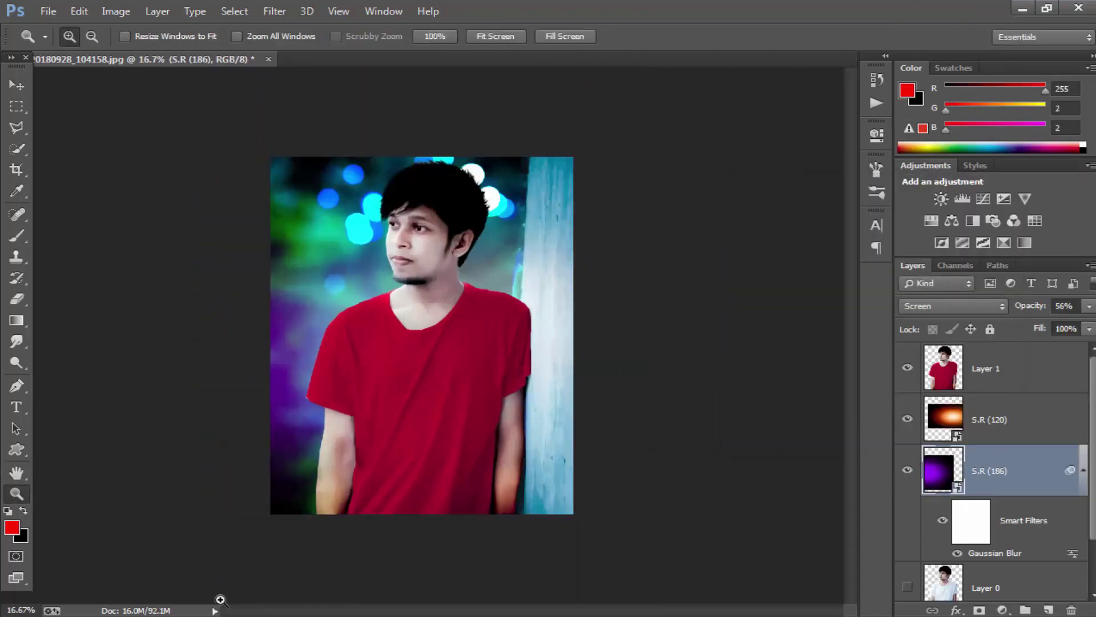
left_click(97, 542)
left_click(132, 95)
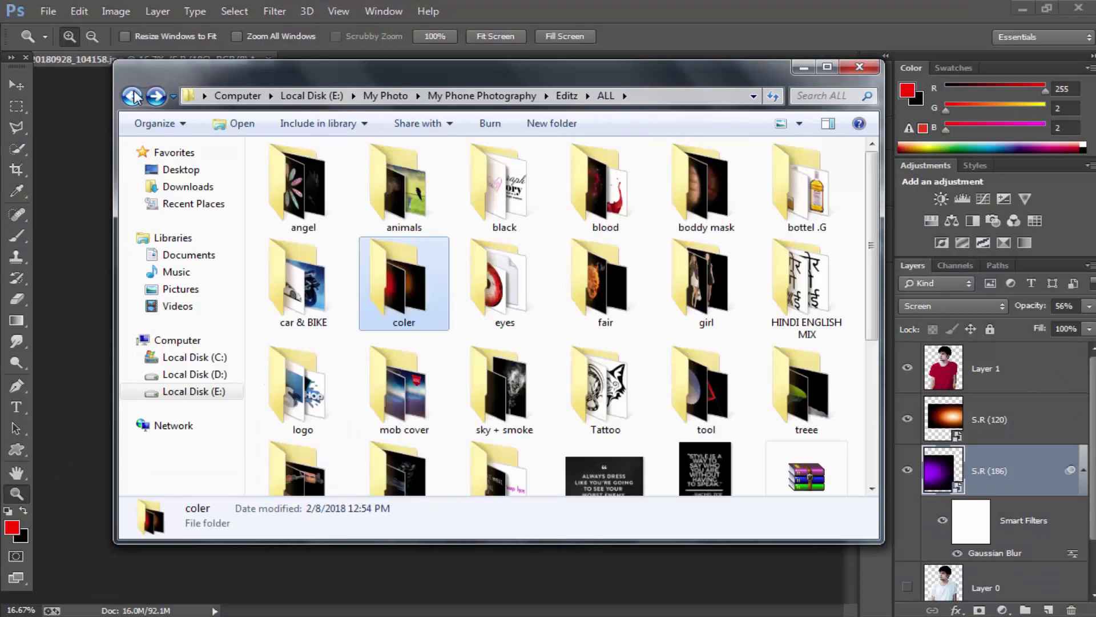
double_click(385, 318)
left_click(140, 95)
key("alt+F4")
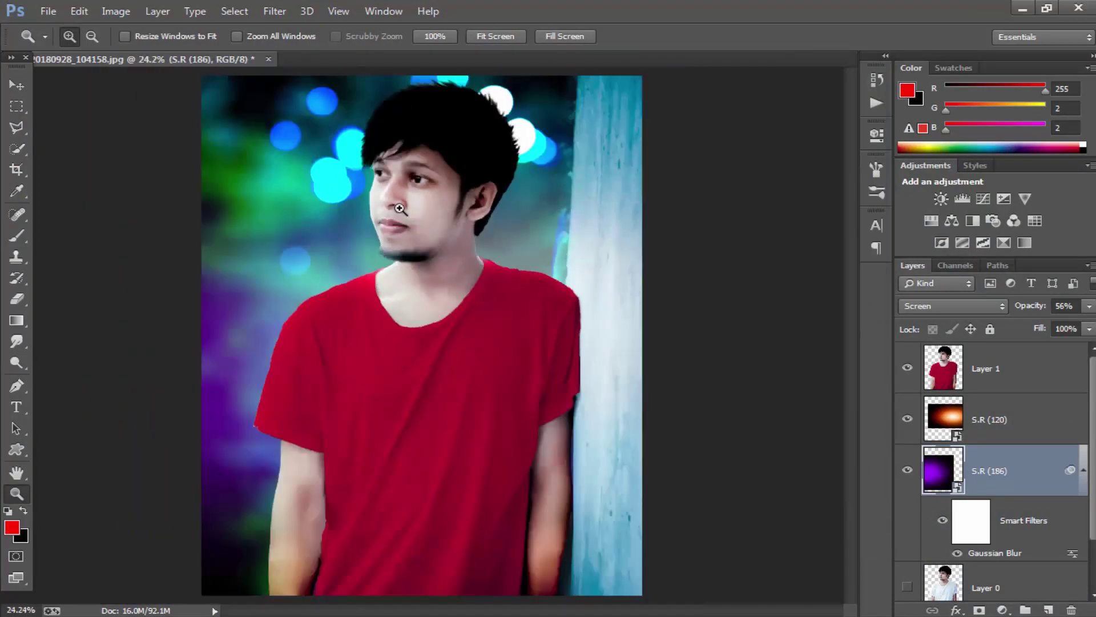
Step: Zoom out and back in on the man's face
right_click(400, 209)
left_click(451, 310)
left_click(435, 270)
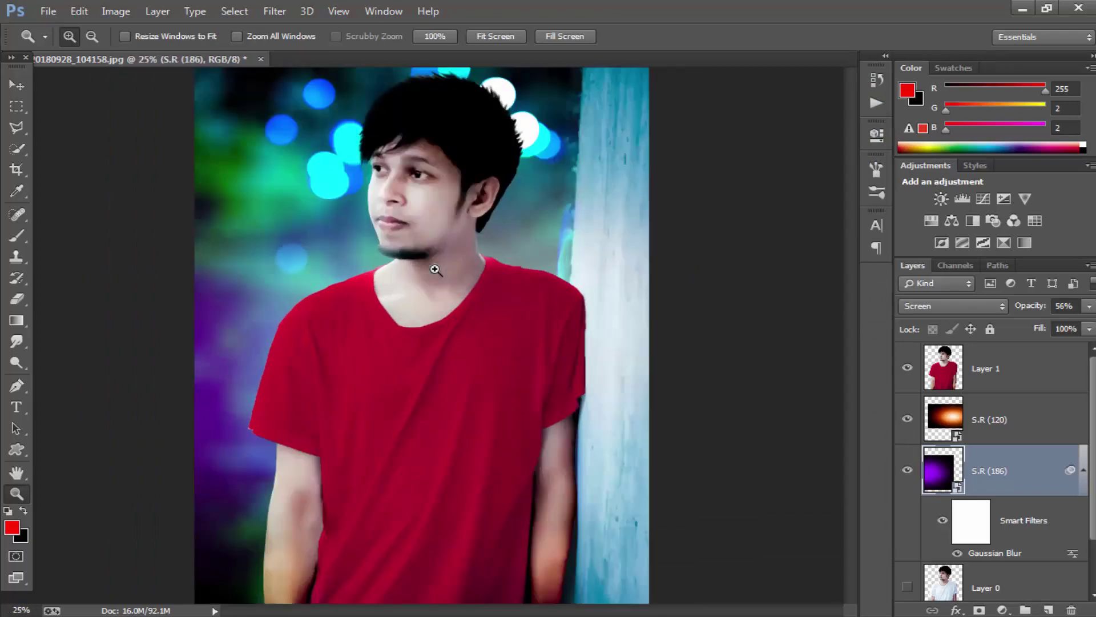
right_click(406, 207)
left_click(437, 310)
right_click(424, 167)
left_click(427, 174)
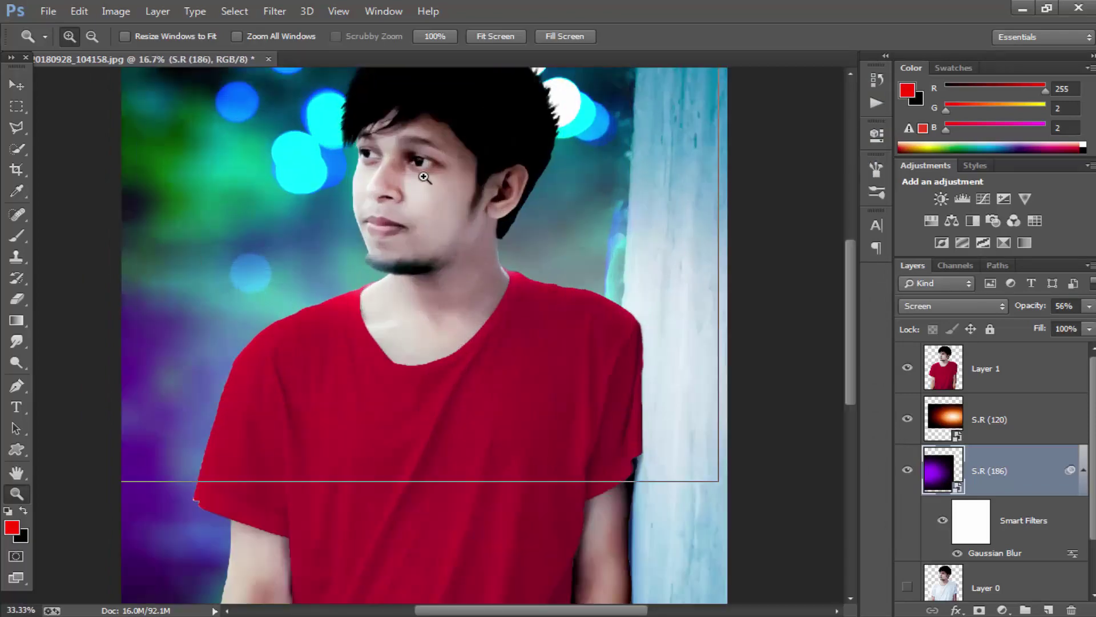
scroll(1093, 536, "down", 1)
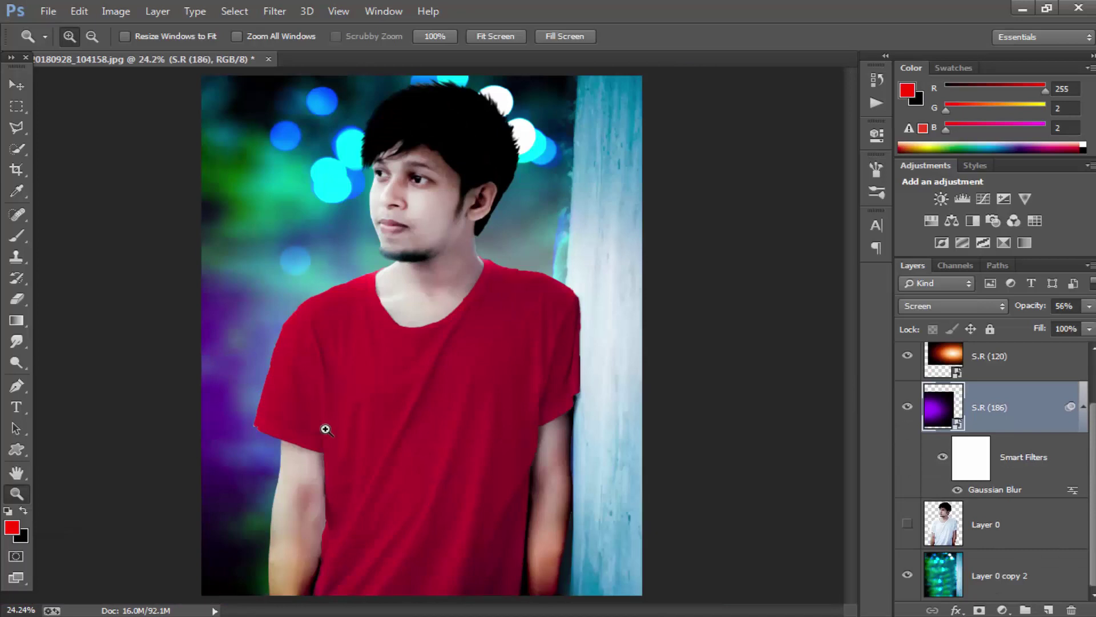
Step: Nudge the purple glow further down with Free Transform
left_click(16, 85)
key("ctrl+t")
left_click(553, 244)
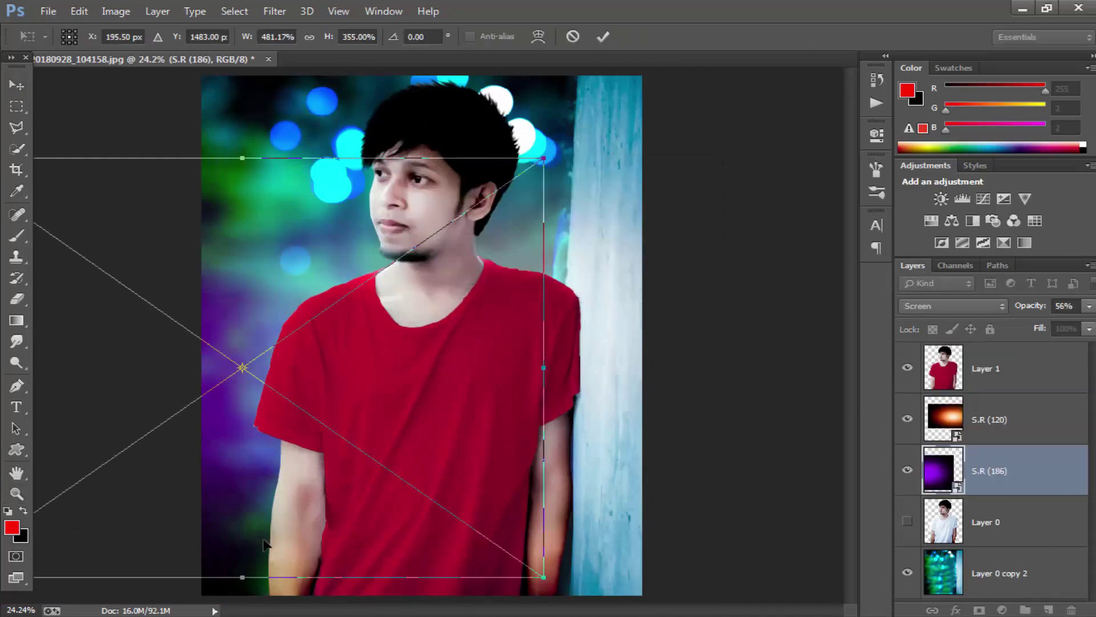
left_click_drag(267, 417, 267, 450)
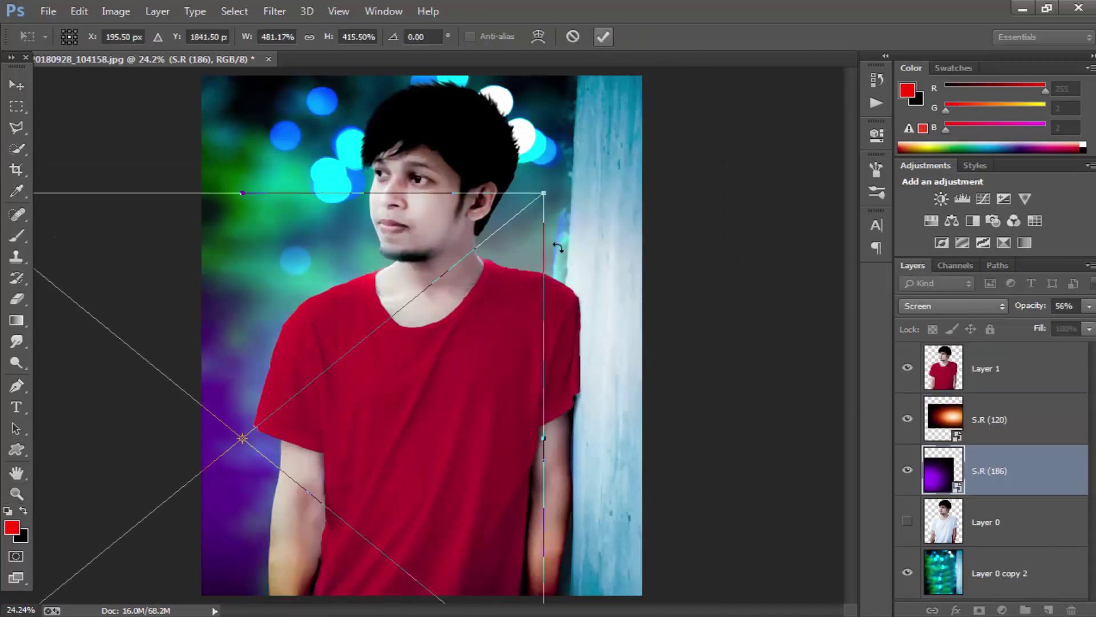
key("Return")
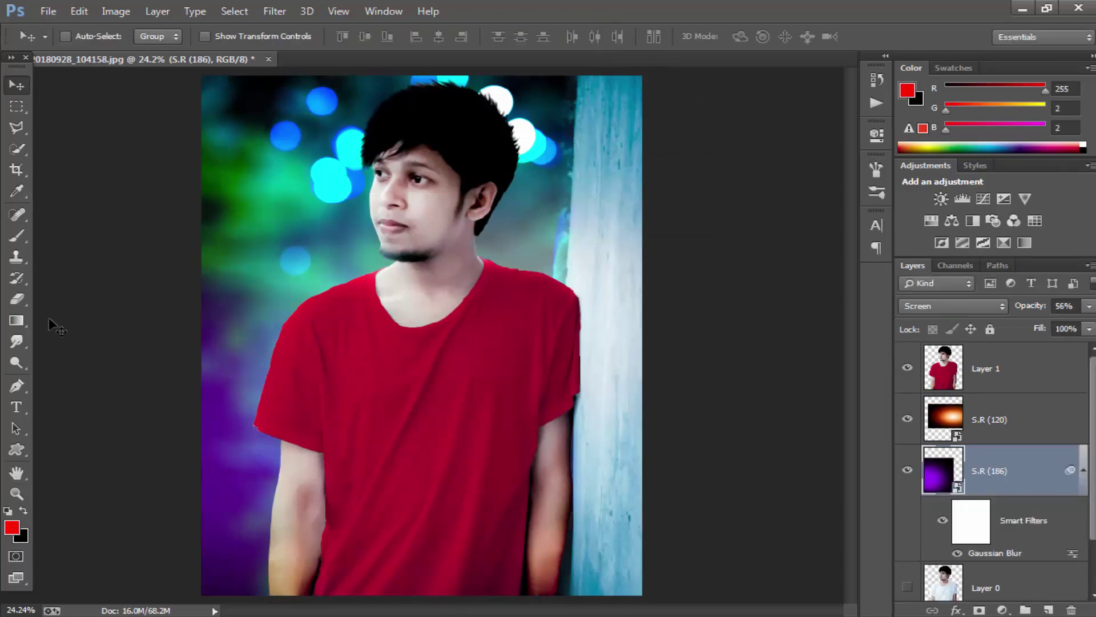
Step: Zoom out to the whole photo and bring up the layer context menu
key("z")
right_click(329, 331)
left_click(366, 438)
scroll(994, 468, "down", 1)
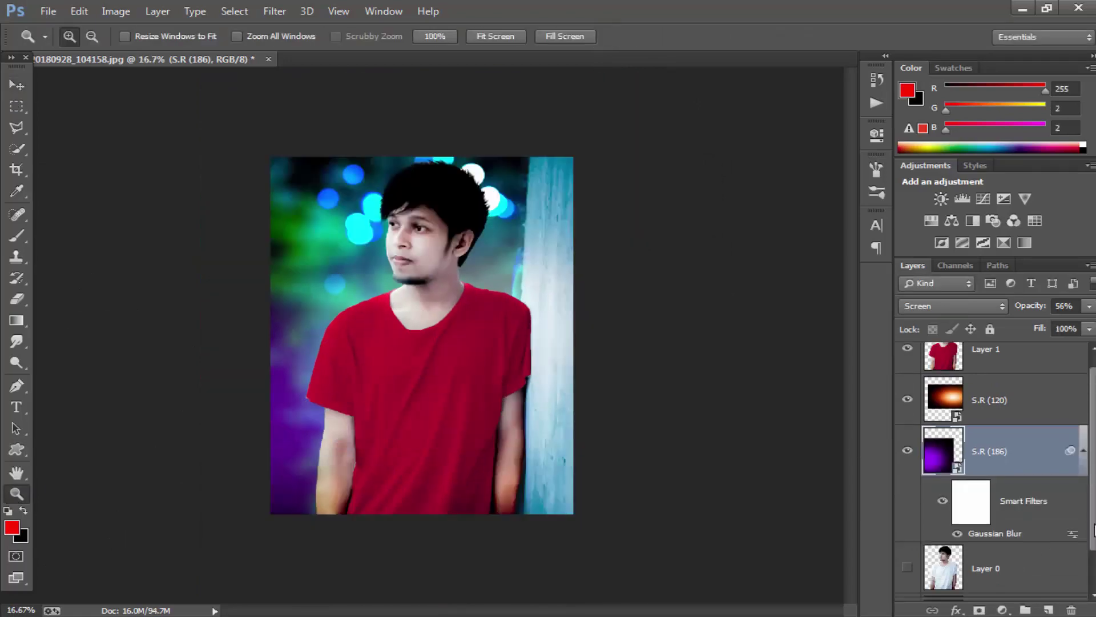
right_click(993, 451)
Step: Merge the visible layers and apply Imagenomic Portraiture skin smoothing
left_click(787, 433)
left_click(592, 328)
left_click(275, 12)
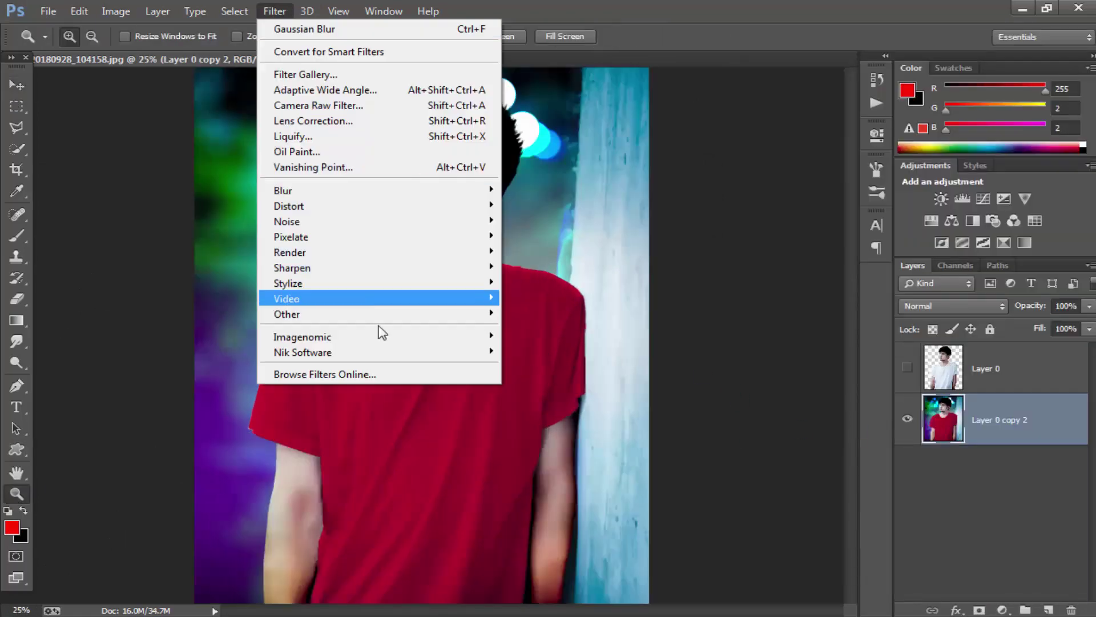
left_click(560, 354)
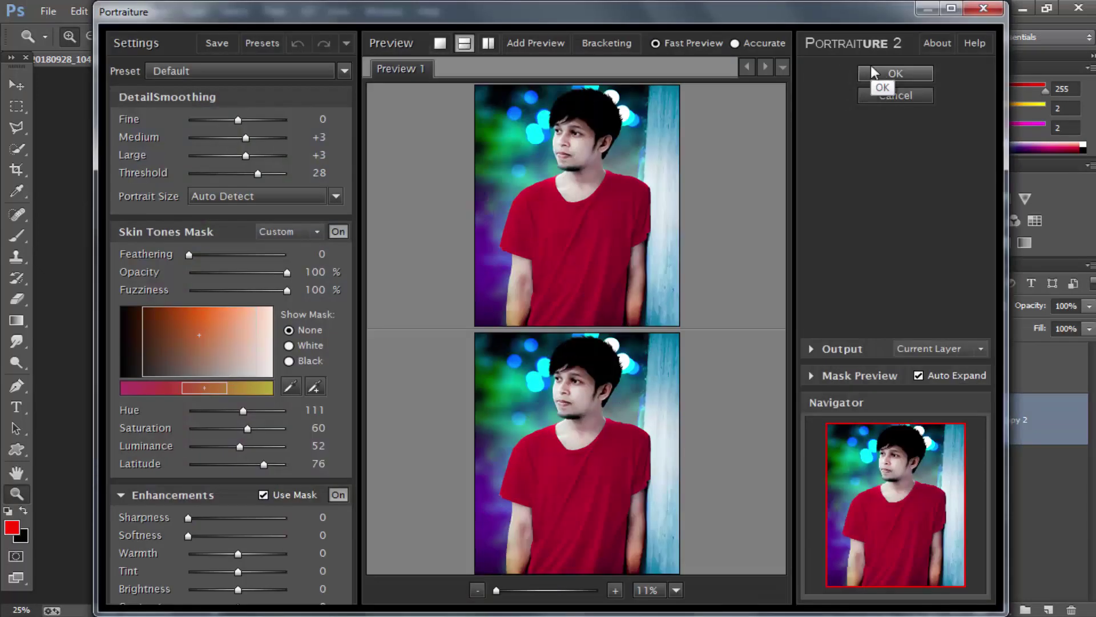
left_click(882, 72)
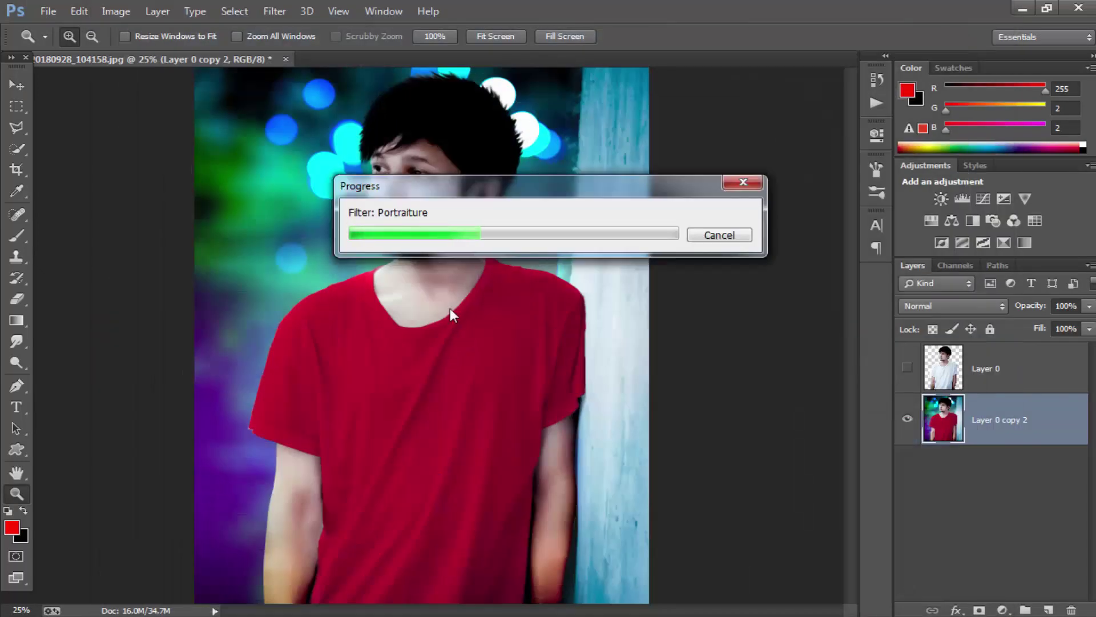
Step: Zoom in and out to inspect the smoothed skin, then fit the photo on screen
left_click(418, 223)
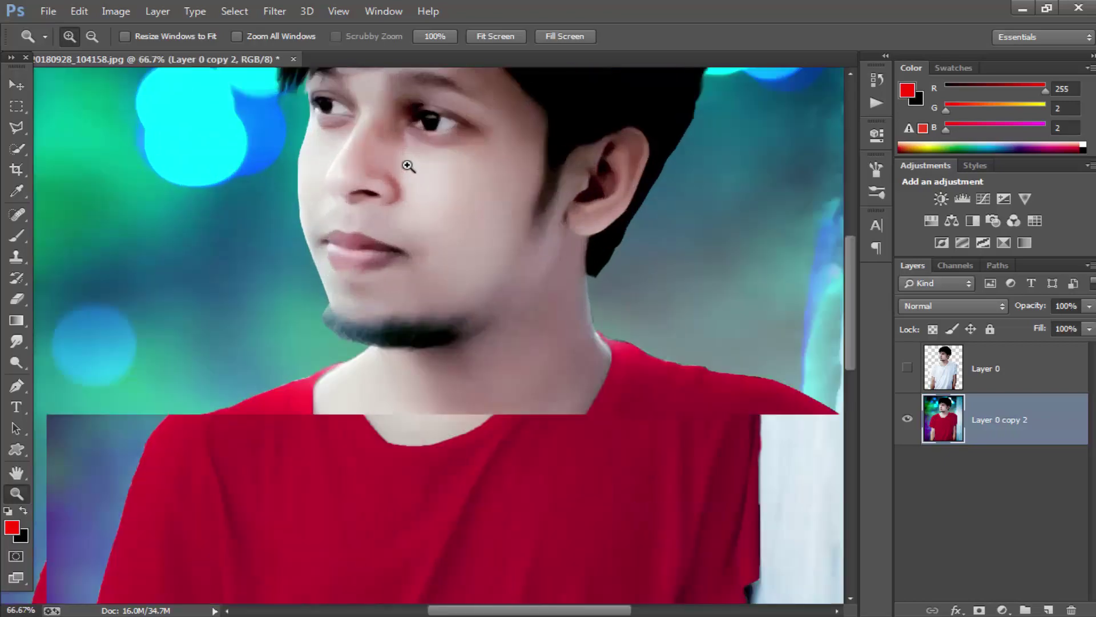
right_click(440, 171)
left_click(465, 279)
right_click(448, 215)
left_click(478, 321)
right_click(440, 238)
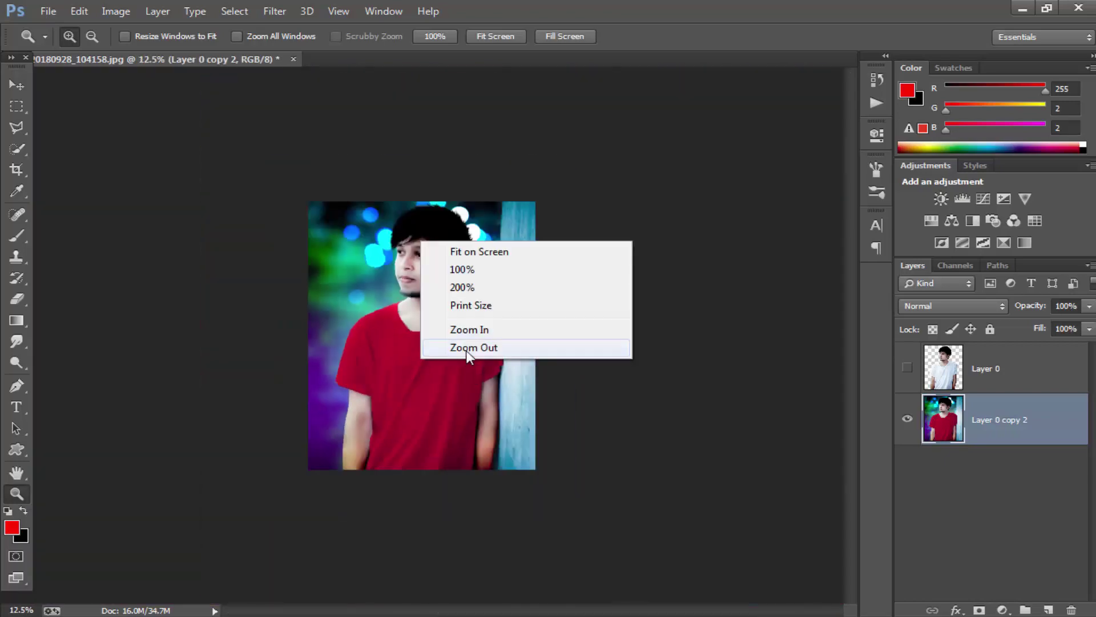
left_click(436, 314)
left_click(436, 313)
key("ctrl+0")
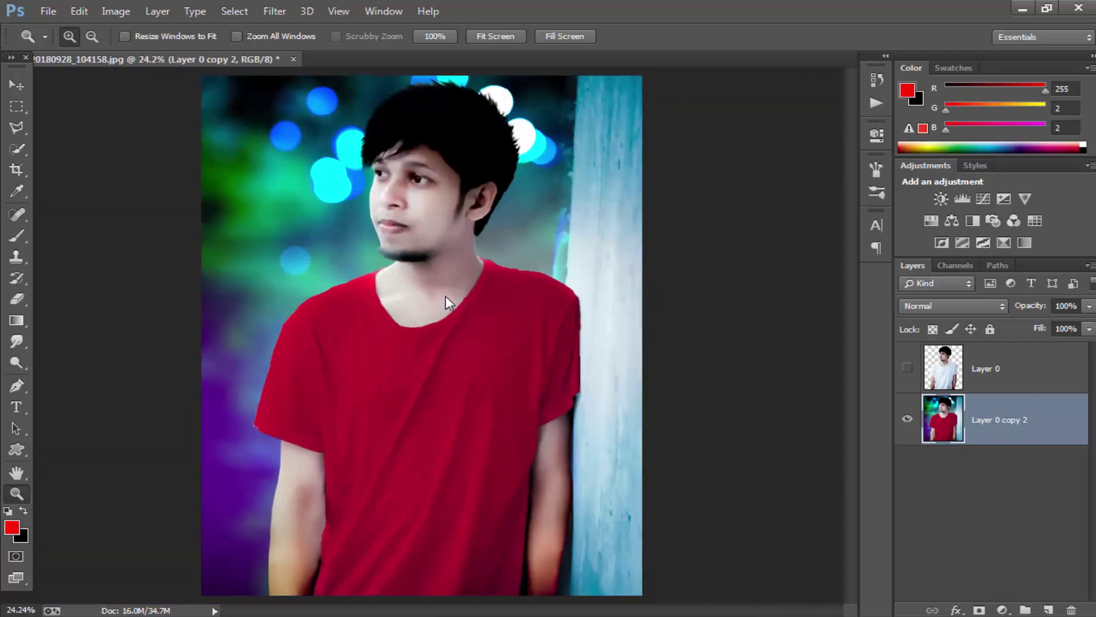